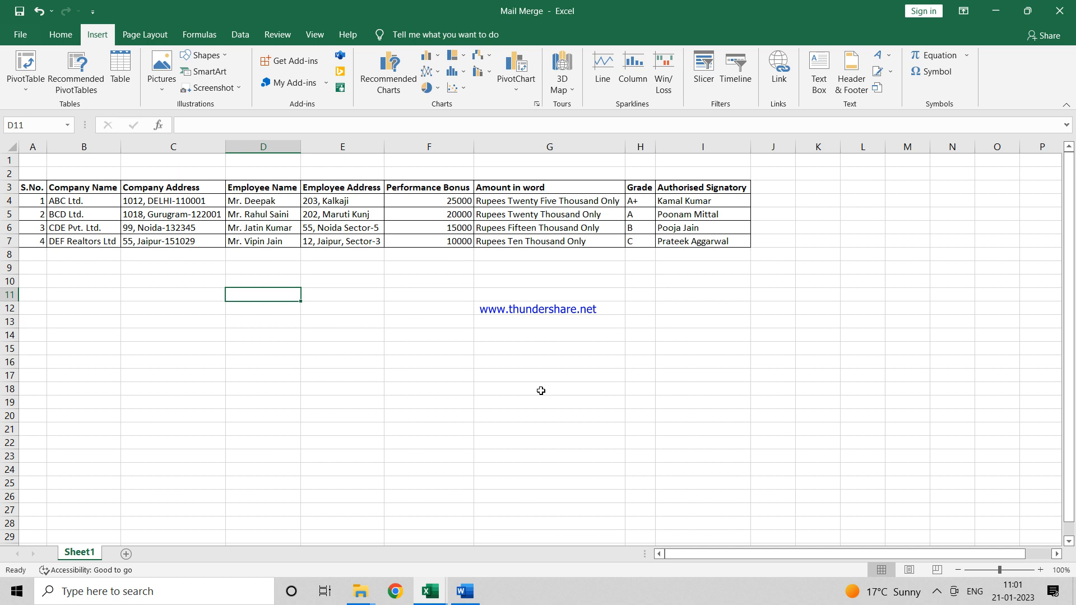
Step: Switch to the Mail merge_steps workbook and read through the numbered mail merge instructions in column C
left_click(426, 598)
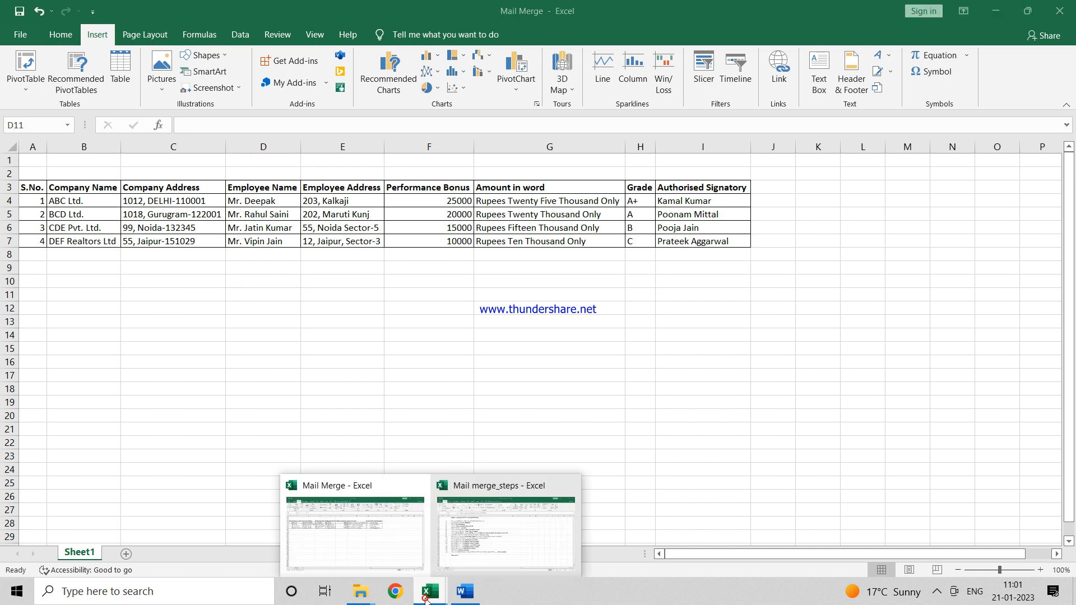
left_click(482, 559)
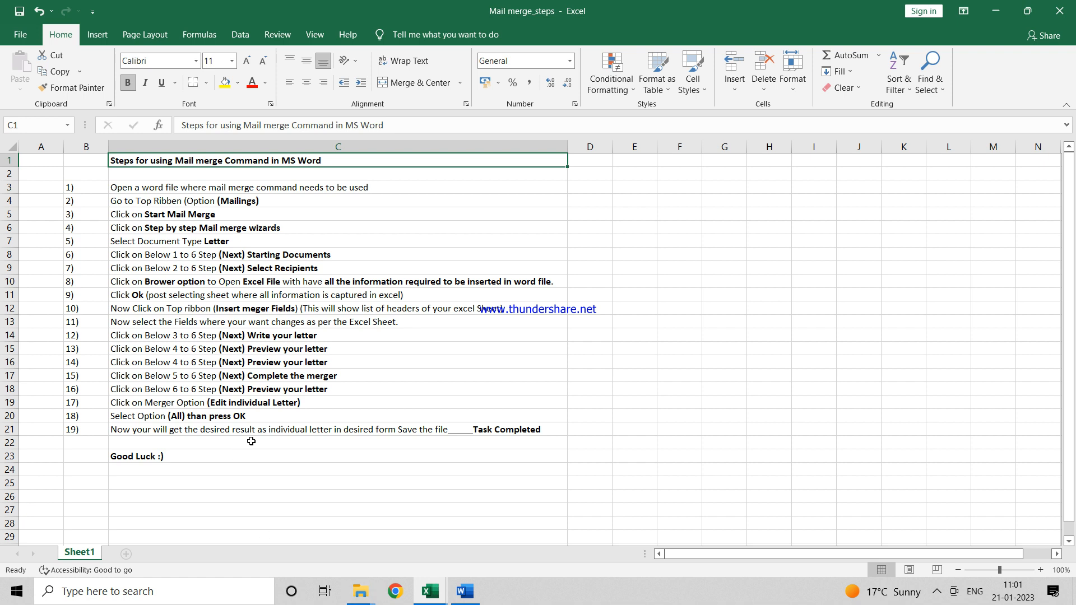
left_click(189, 402)
key("Up")
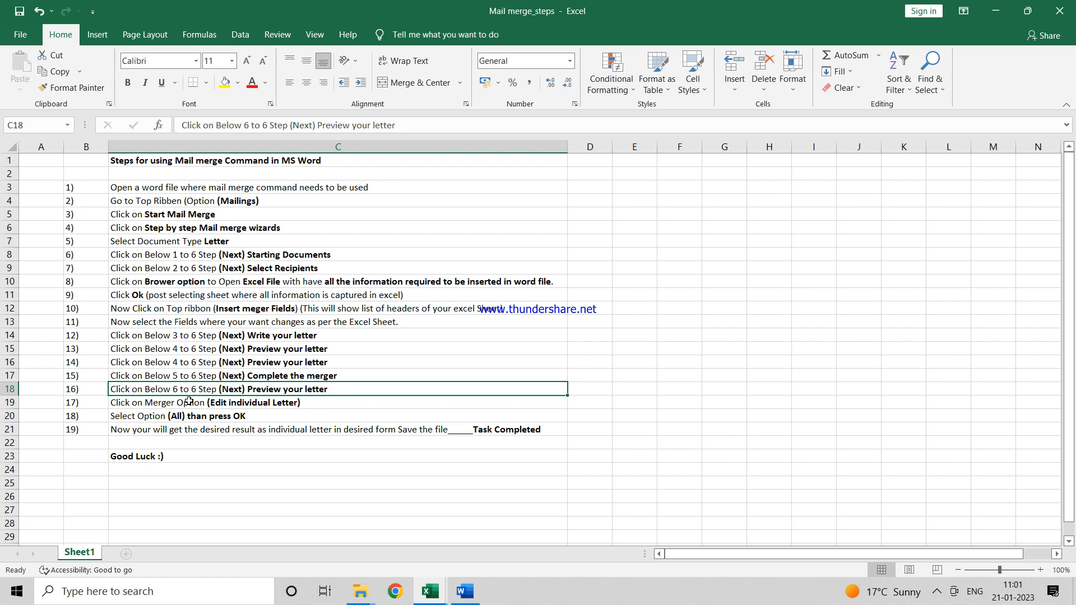
key("Up")
key("Up")
key("Up")
key("Up")
key("Up")
key("Up")
key("Up")
key("Up")
key("Up")
key("Up")
key("Up")
key("Up")
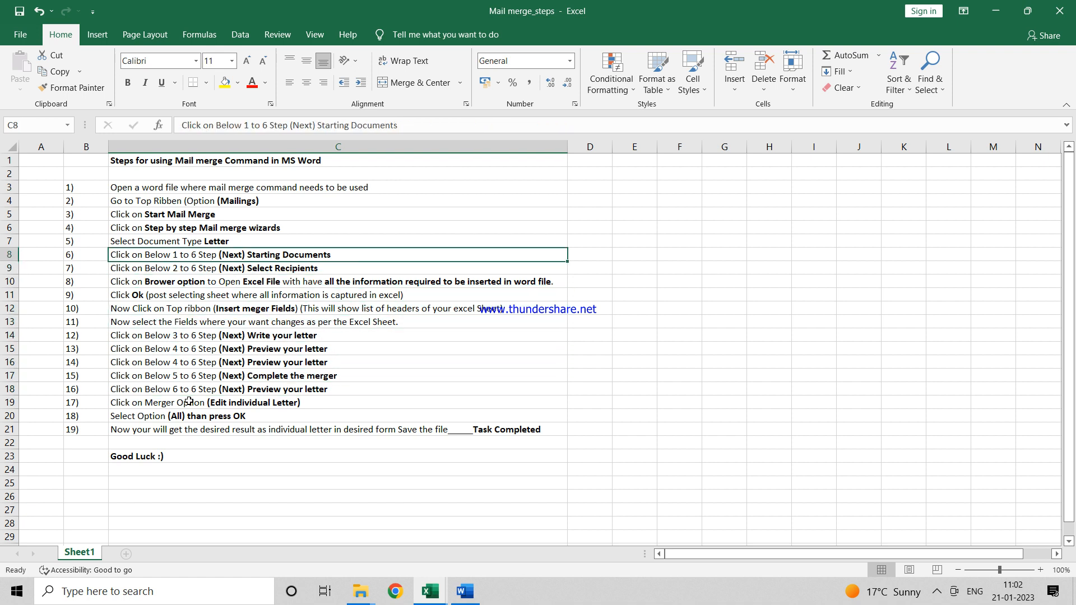
key("Up")
key("Up")
key("Up")
key("Up")
key("Down")
key("Down")
key("Down")
key("Down")
key("Down")
key("Down")
key("Up")
key("Down")
key("Down")
key("Down")
key("Down")
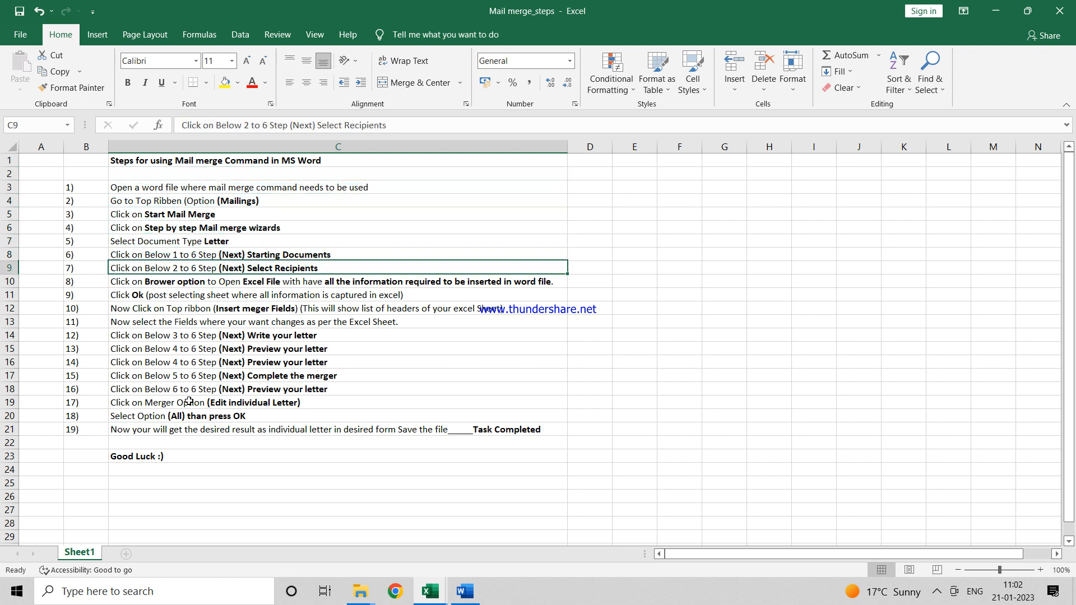
key("Down")
key("Down")
key("Down")
key("Down")
key("Down")
key("Down")
key("Down")
key("Down")
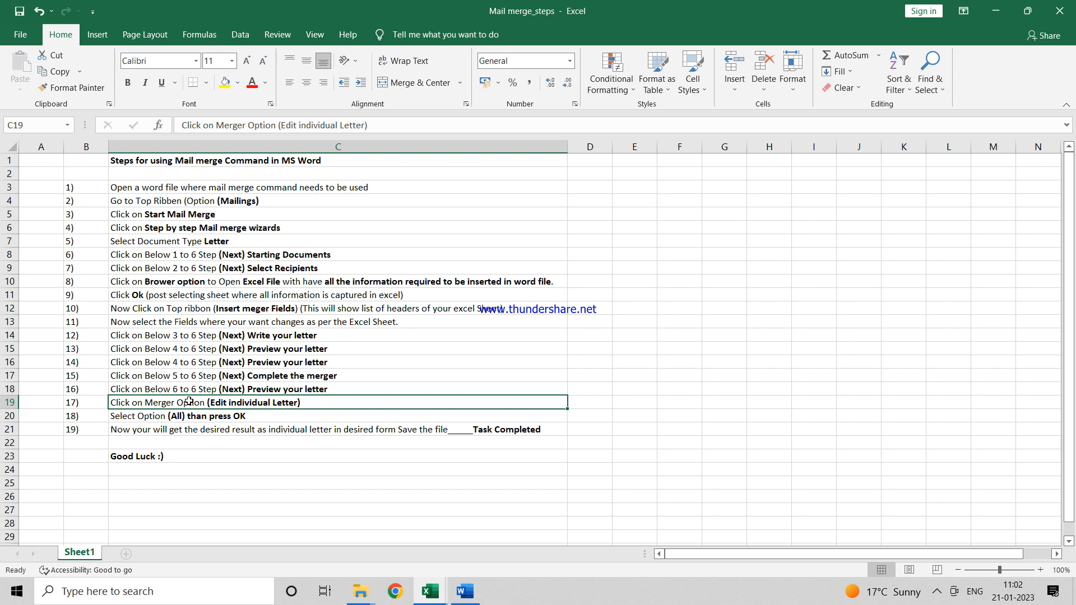
key("Up")
key("Up")
key("Up")
key("Up")
key("Up")
key("Up")
key("Up")
key("Up")
key("Up")
key("Up")
key("Up")
key("Up")
key("Up")
key("Down")
key("Down")
key("Down")
key("Down")
key("Down")
key("Down")
key("Down")
key("Down")
key("Down")
key("Down")
key("Down")
key("Down")
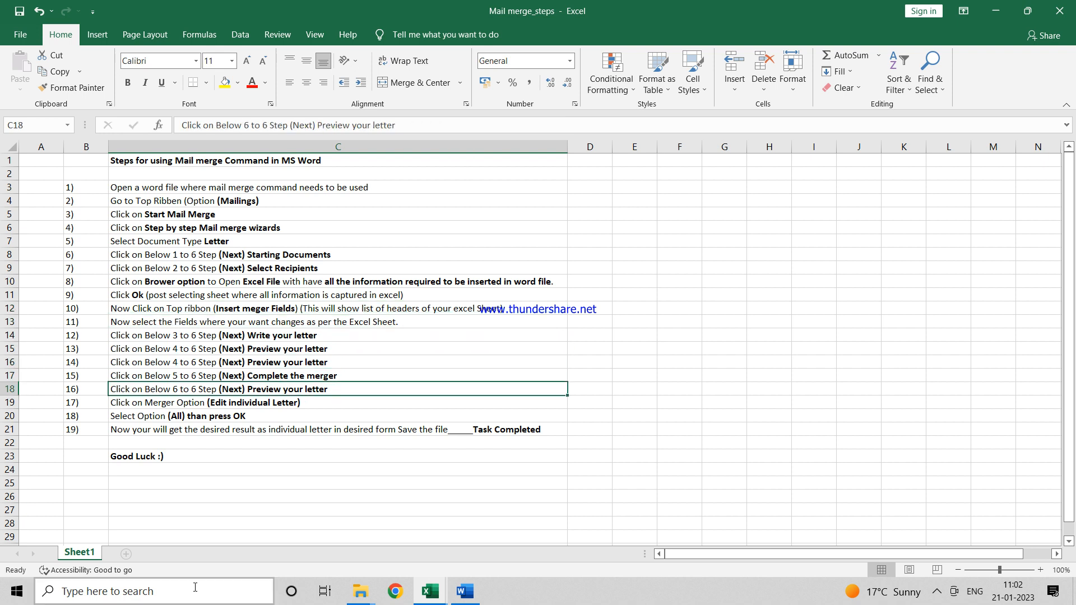
Step: Switch to the Mail Merge workbook and review the recipient table's columns from Company Name through Authorised Signatory
left_click(429, 590)
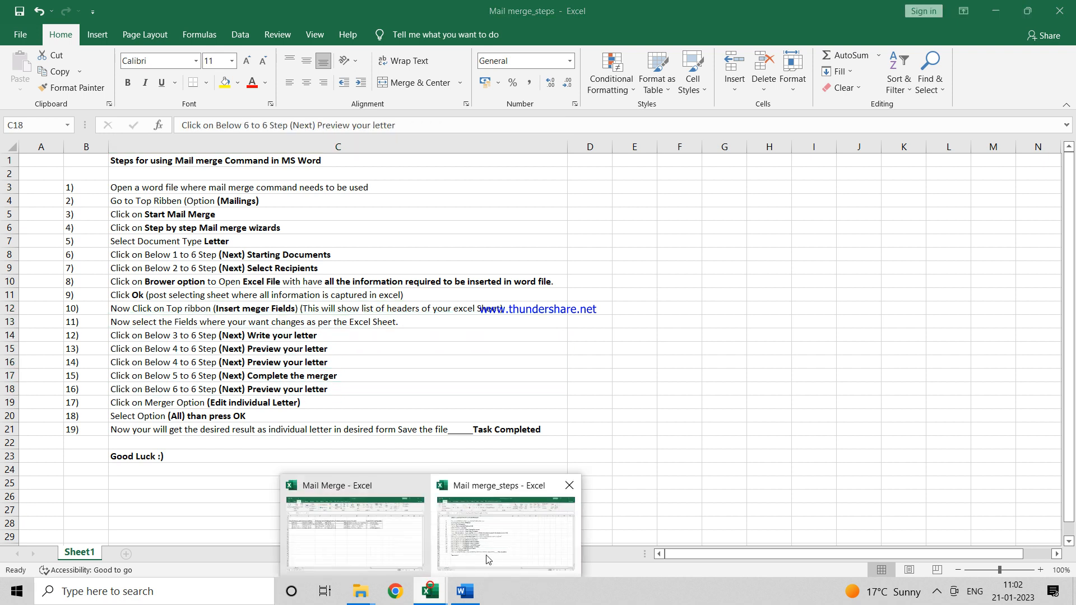
mouse_move(408, 538)
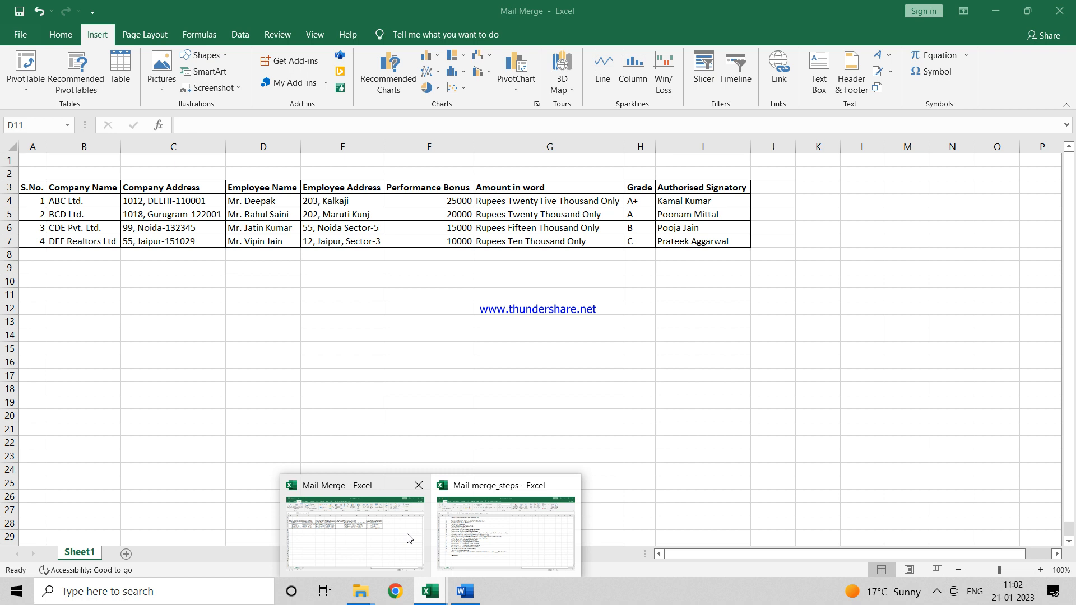
left_click(408, 538)
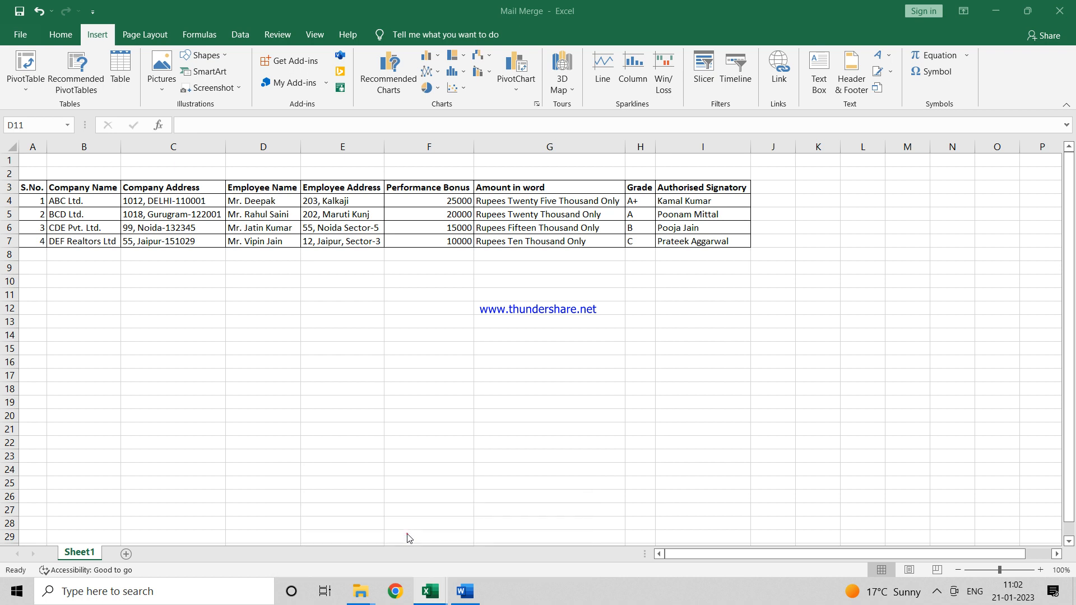
left_click(189, 292)
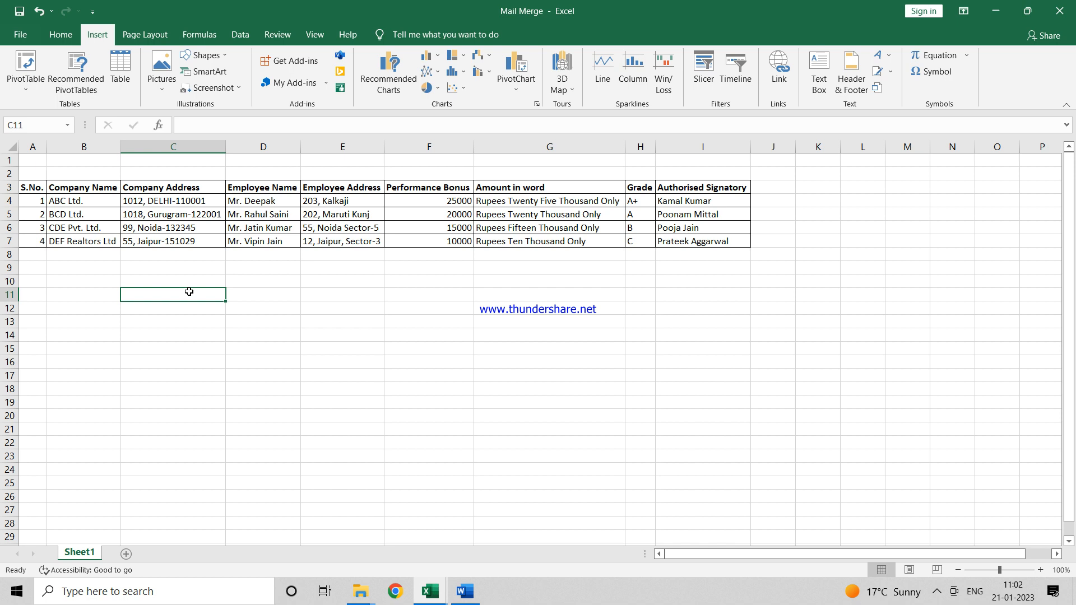
key("Up")
key("Up")
key("Up")
key("Up")
key("Left")
key("Up")
key("Right")
key("Up")
key("Up")
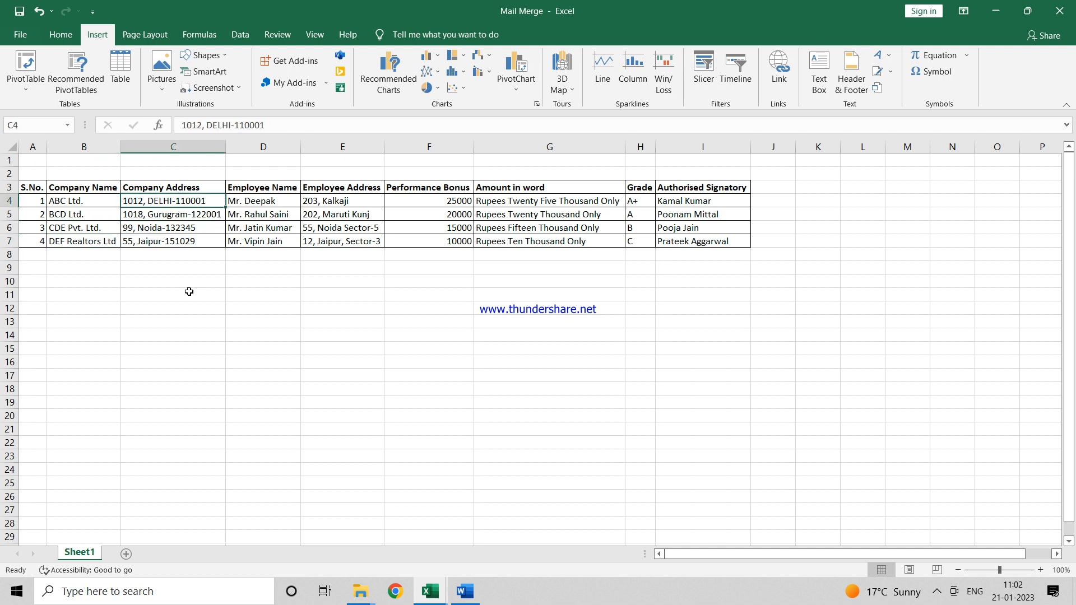
key("Down")
key("Down")
key("Down")
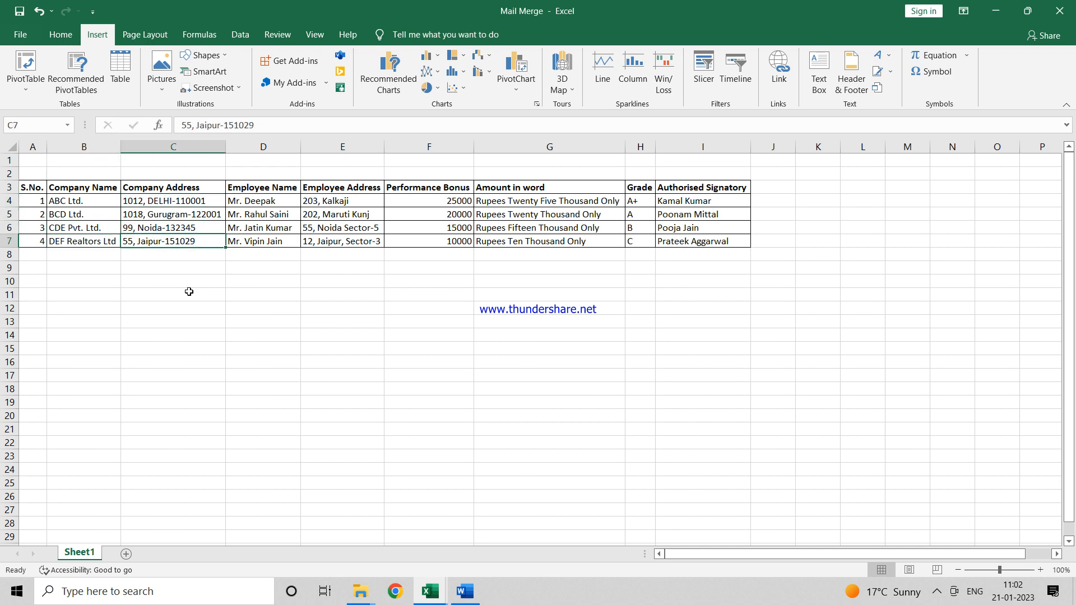
key("Right")
key("Up")
key("Up")
key("Up")
key("Down")
key("Down")
key("Down")
key("Down")
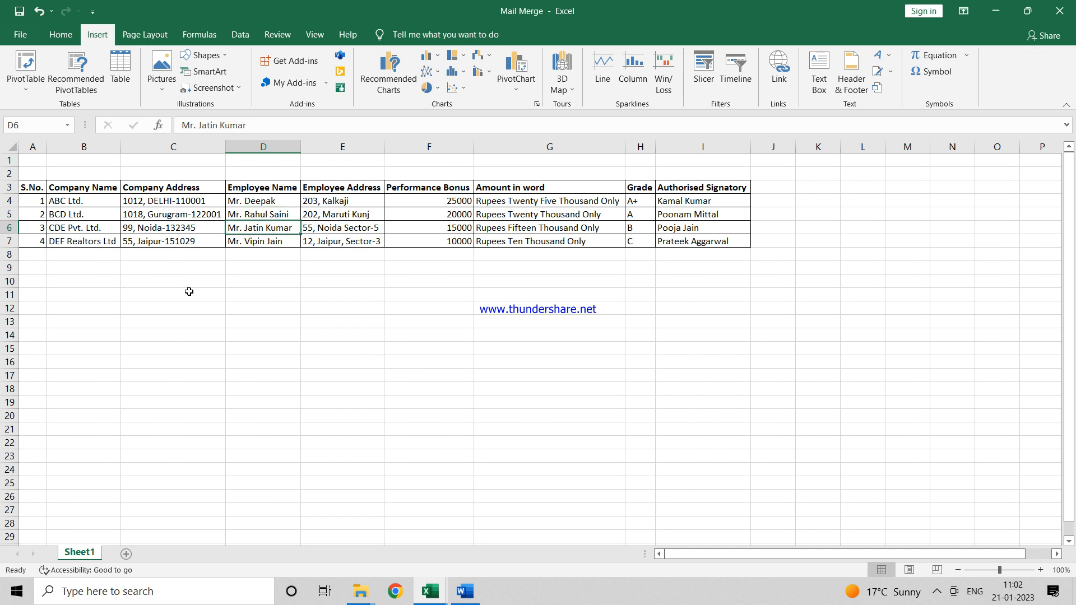
key("Right")
key("Up")
key("Up")
key("Up")
key("Up")
key("Down")
key("Down")
key("Right")
key("Up")
key("Up")
key("Down")
key("Down")
key("Down")
key("Right")
key("Up")
key("Up")
key("Up")
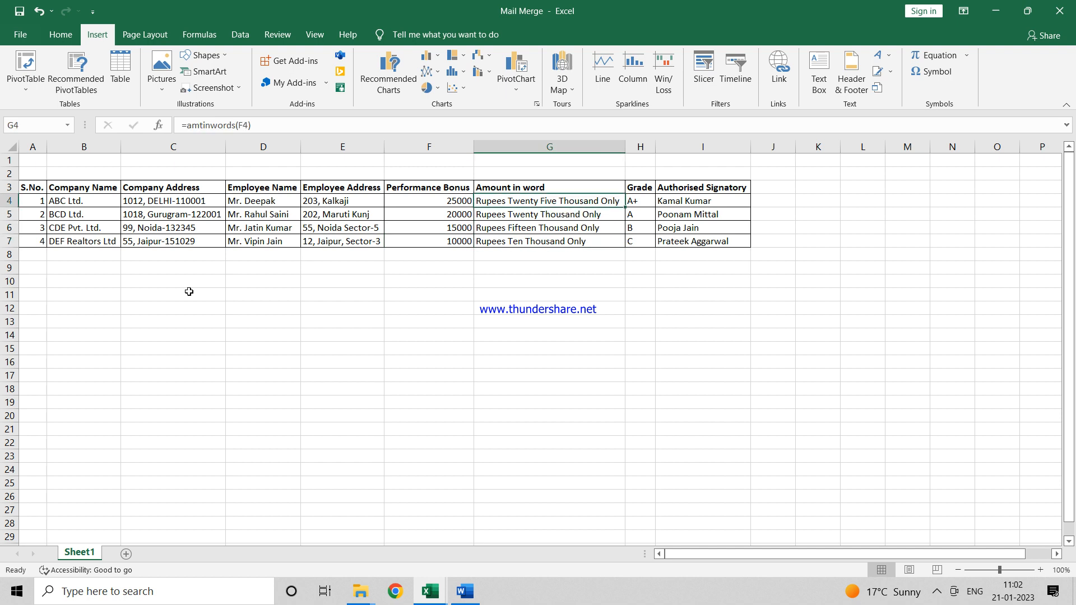
key("Left")
key("Down")
key("Down")
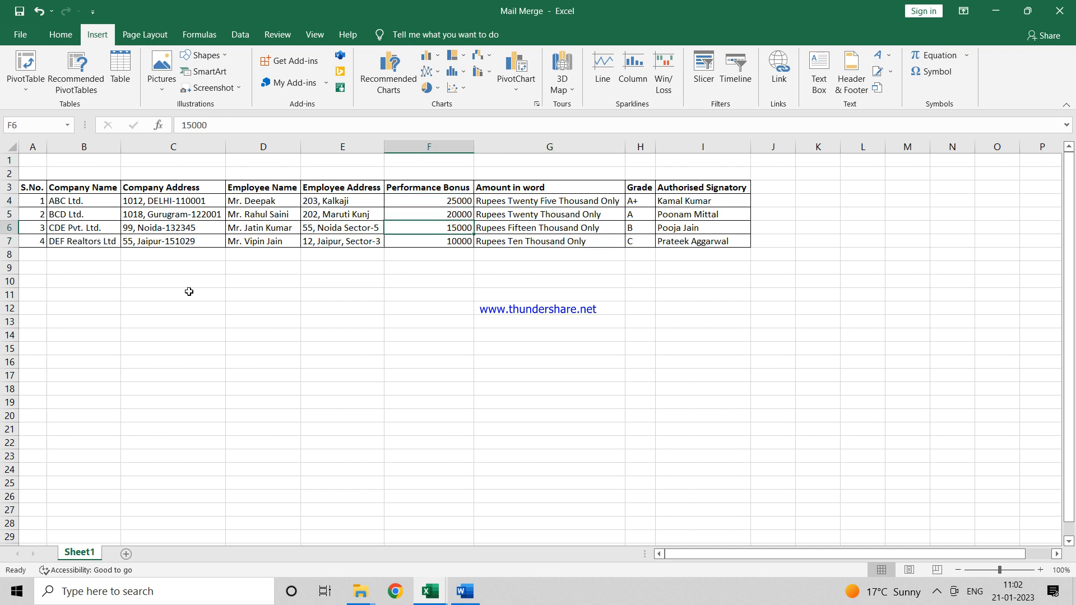
key("Right")
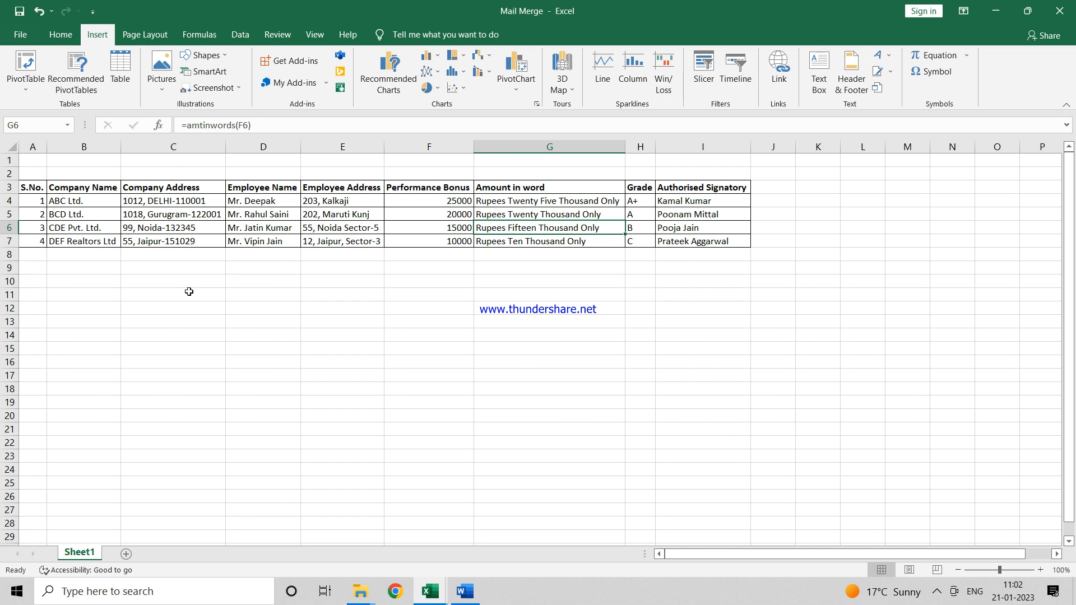
key("Right")
key("Up")
key("Down")
key("Down")
key("Right")
key("Up")
key("Up")
key("Up")
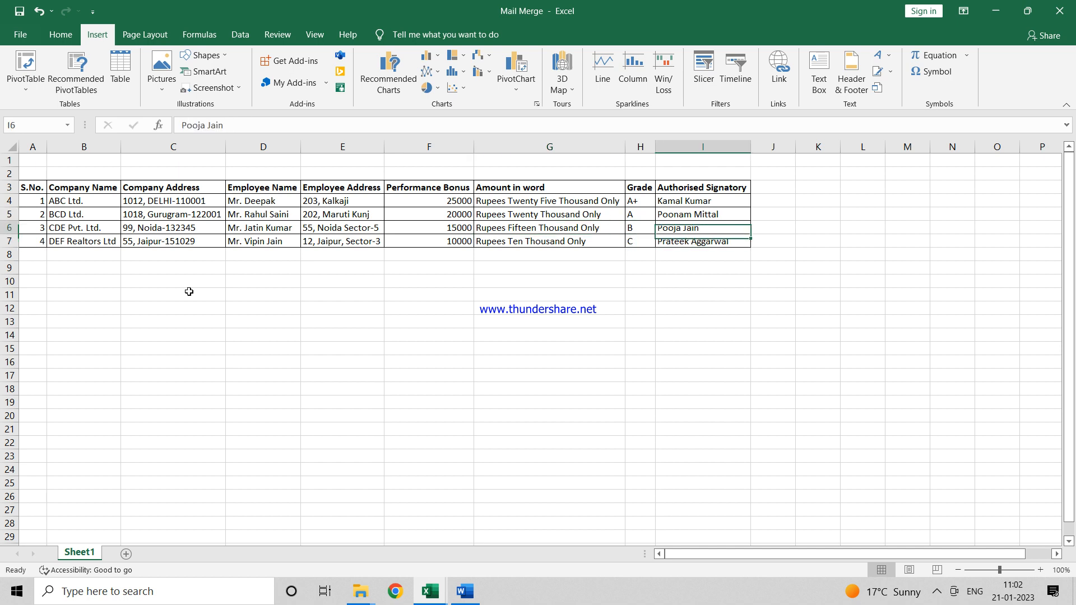
key("Up")
key("Down")
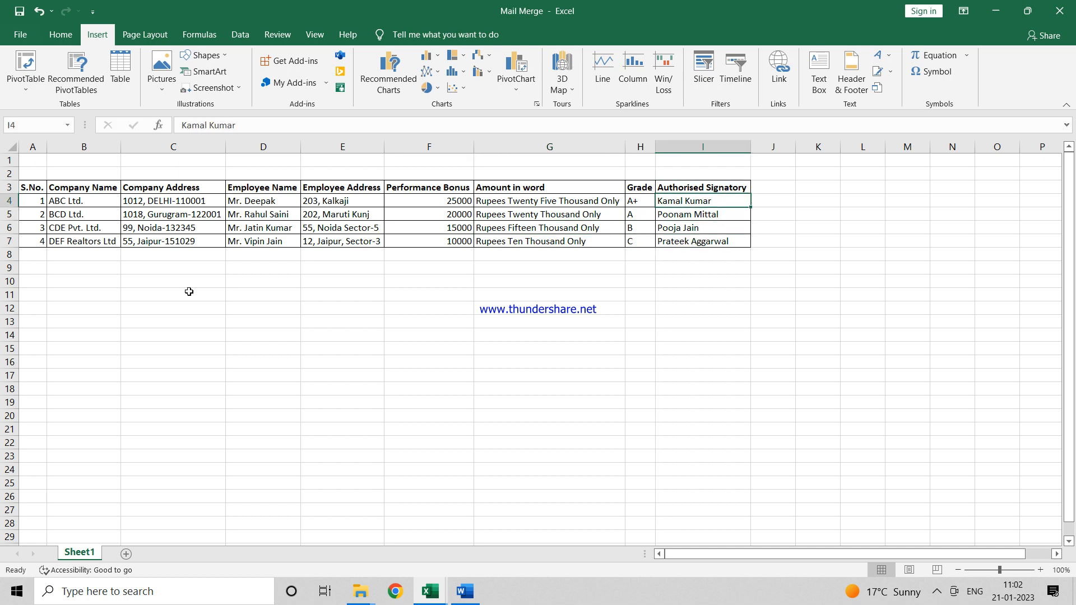
key("Down")
key("Down")
key("Down")
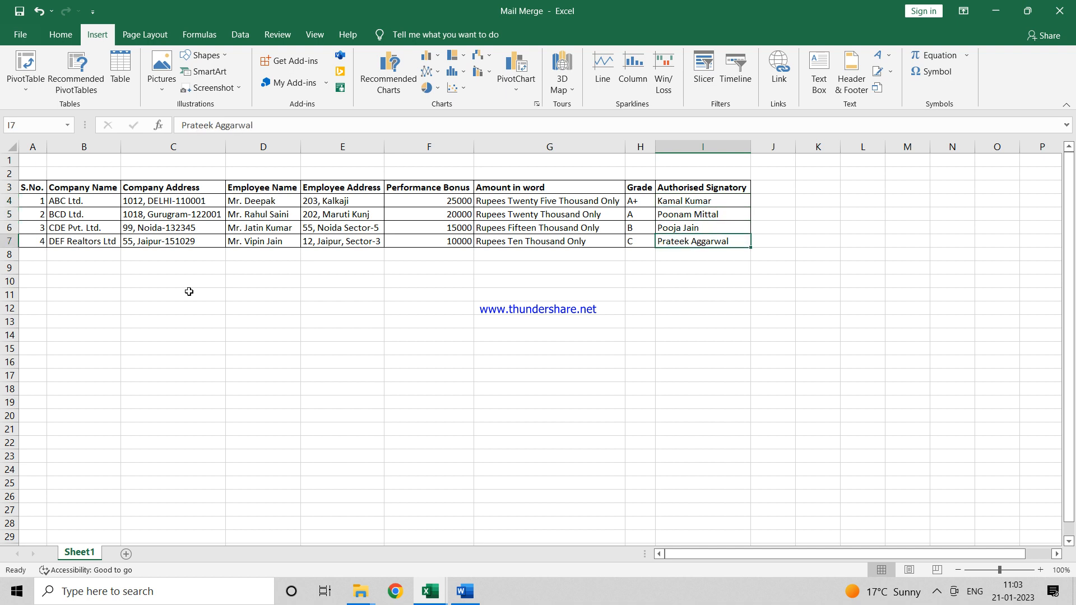
key("Down")
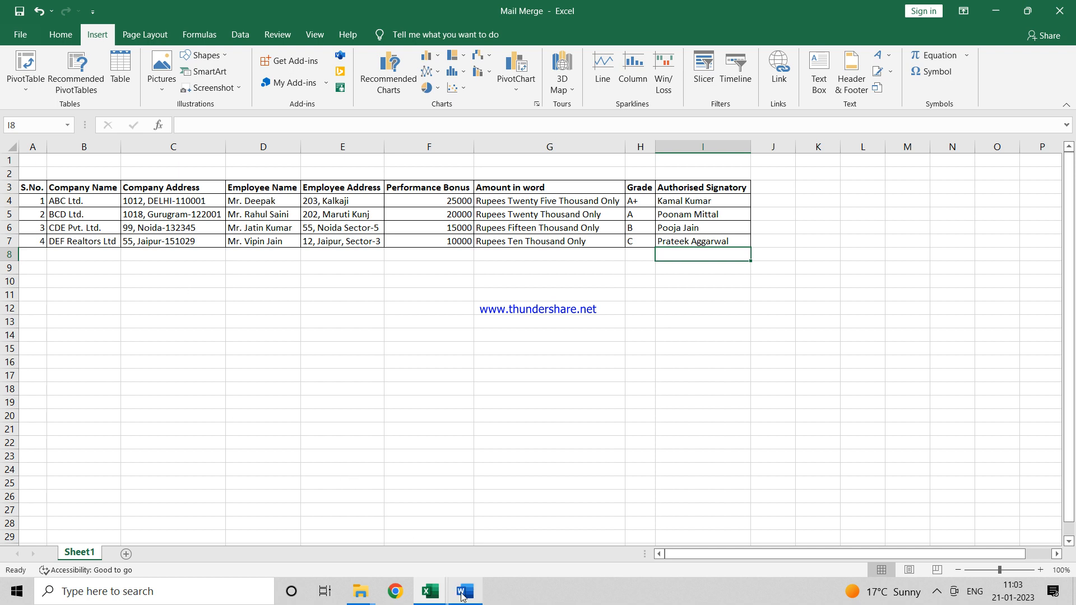
Step: Switch to Word and examine the bonus letter template for the placeholders that correspond to the recipient table
mouse_move(464, 596)
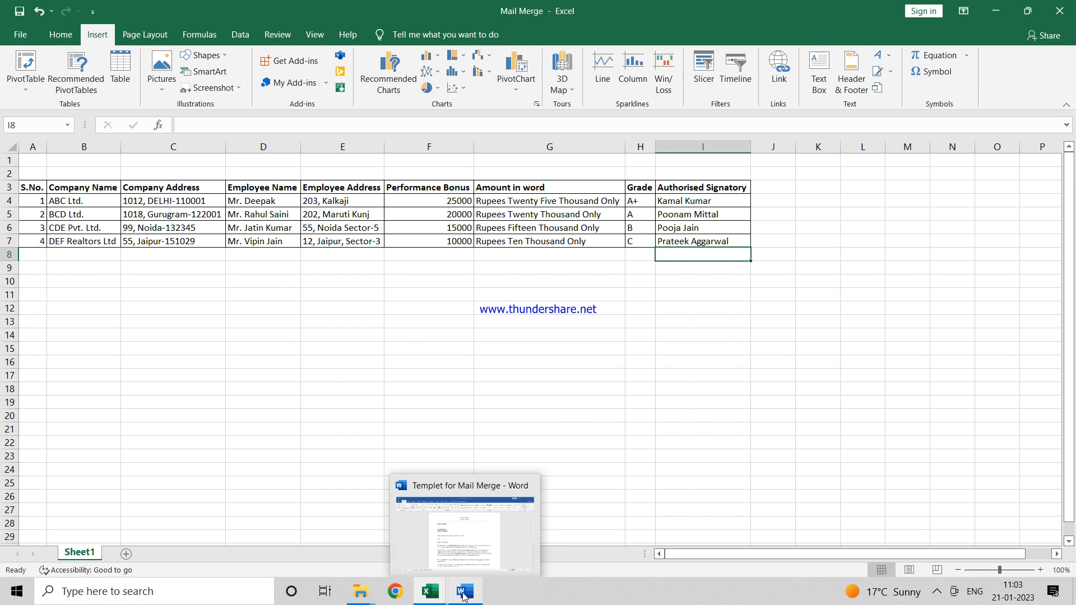
left_click(464, 595)
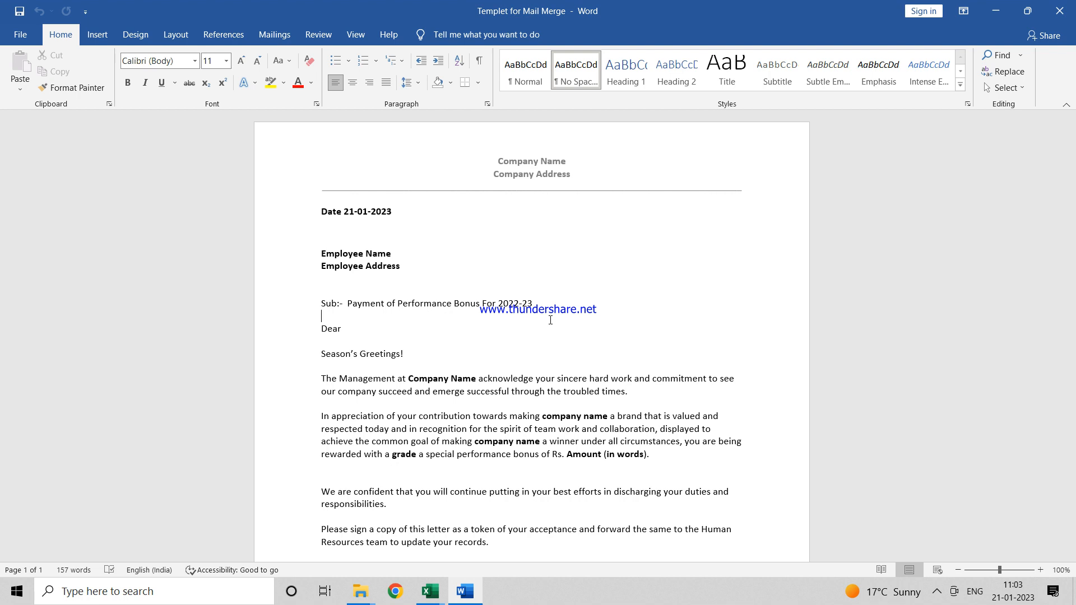
key("alt+Tab")
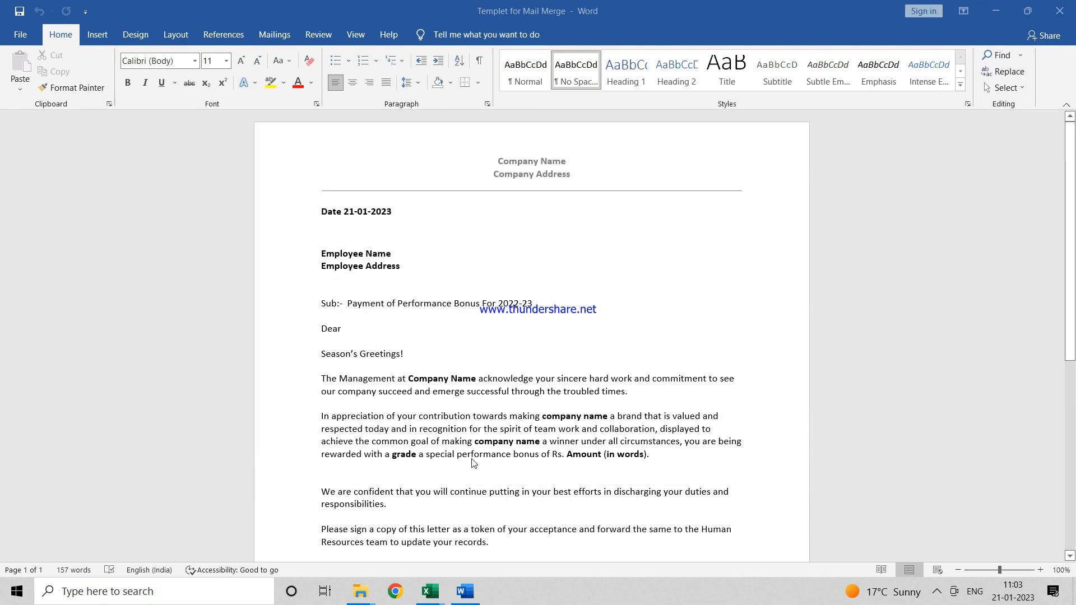
Step: Go back to the Mail merge_steps workbook in Excel and reread the instructions from opening the letter to selecting the merge fields
left_click(441, 586)
left_click(475, 547)
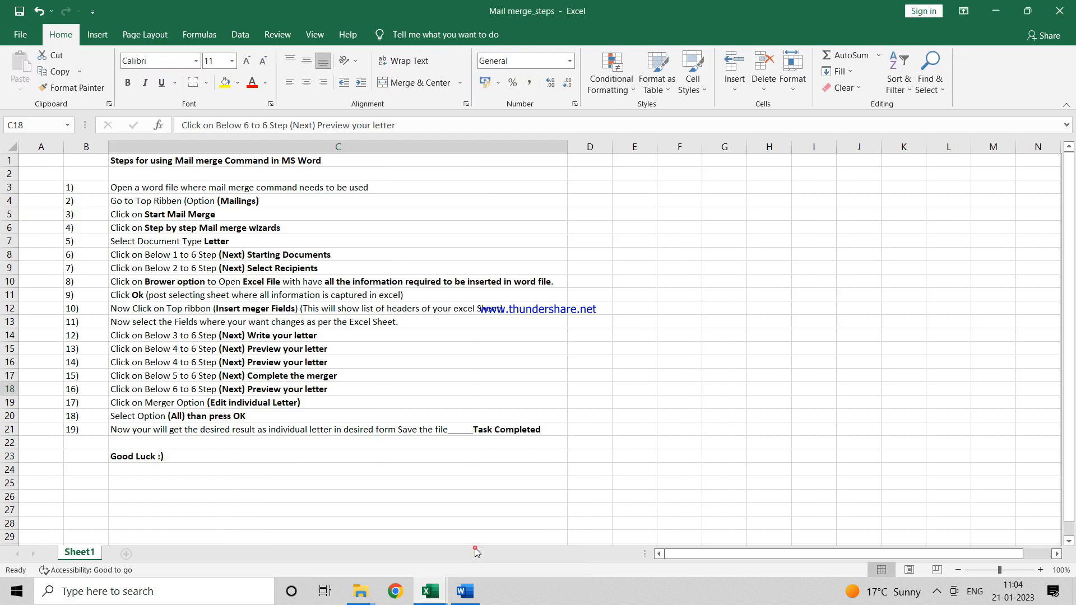
left_click(381, 256)
key("Down")
key("Down")
key("Up")
key("Up")
key("Up")
key("Up")
key("Up")
key("Up")
key("Down")
key("Down")
key("Down")
key("Down")
key("Down")
key("Down")
key("Down")
key("Down")
key("Down")
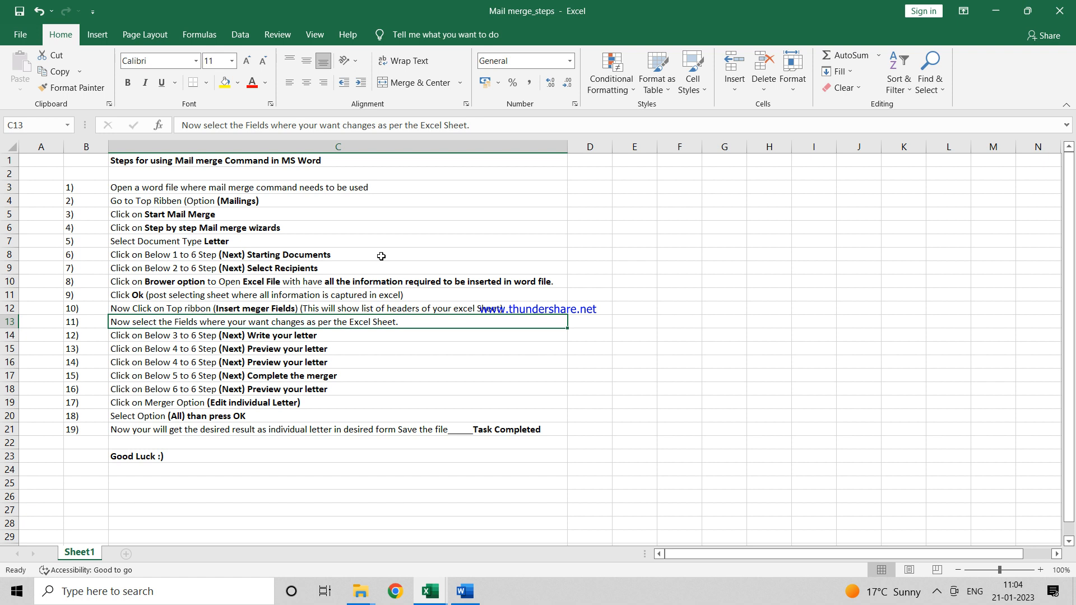
Step: Return to the letter template in Word and start the Step-by-Step Mail Merge Wizard
key("alt")
key("alt")
key("alt+Tab")
key("alt+Tab")
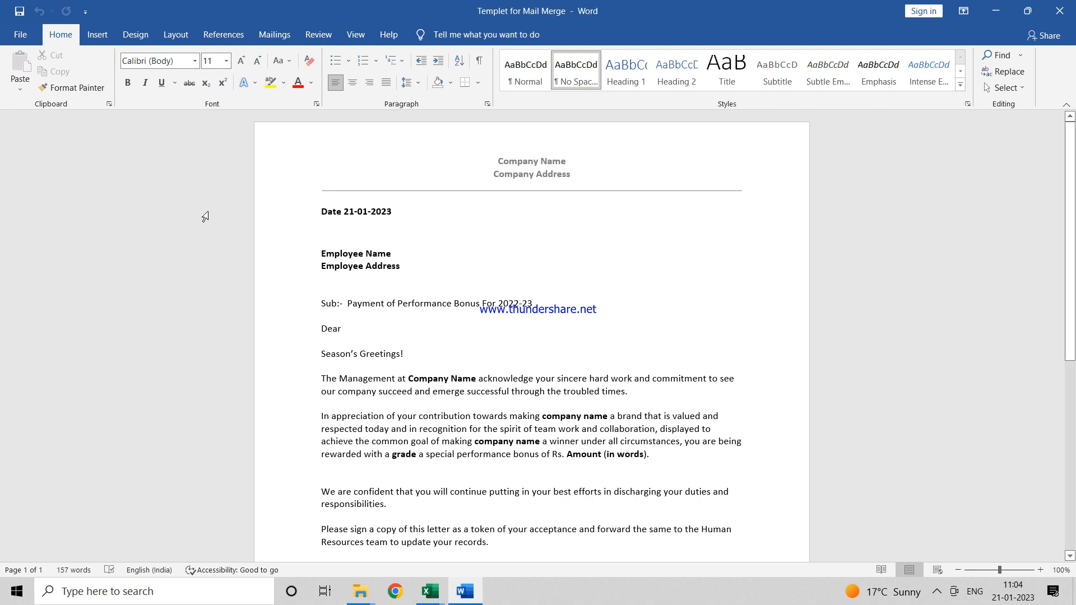
left_click(274, 34)
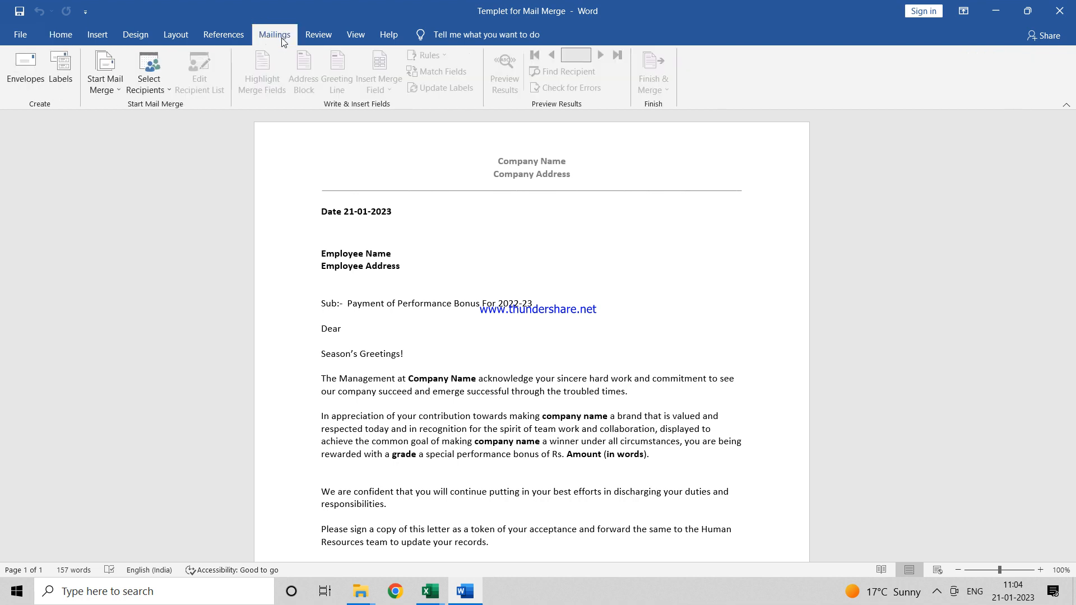
left_click(117, 90)
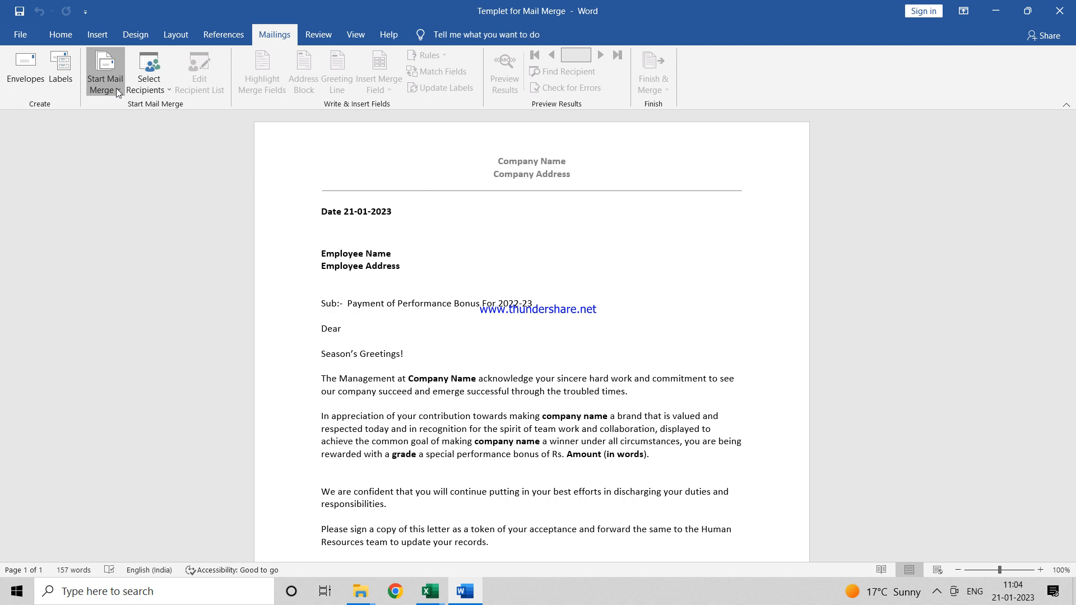
left_click(117, 90)
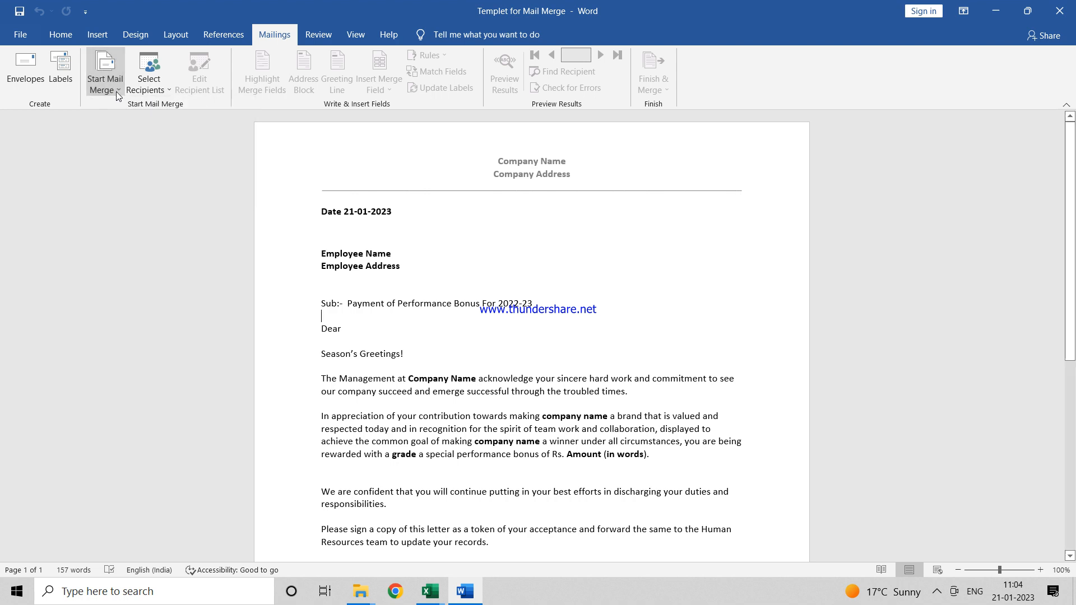
left_click(116, 92)
left_click(116, 91)
left_click(116, 91)
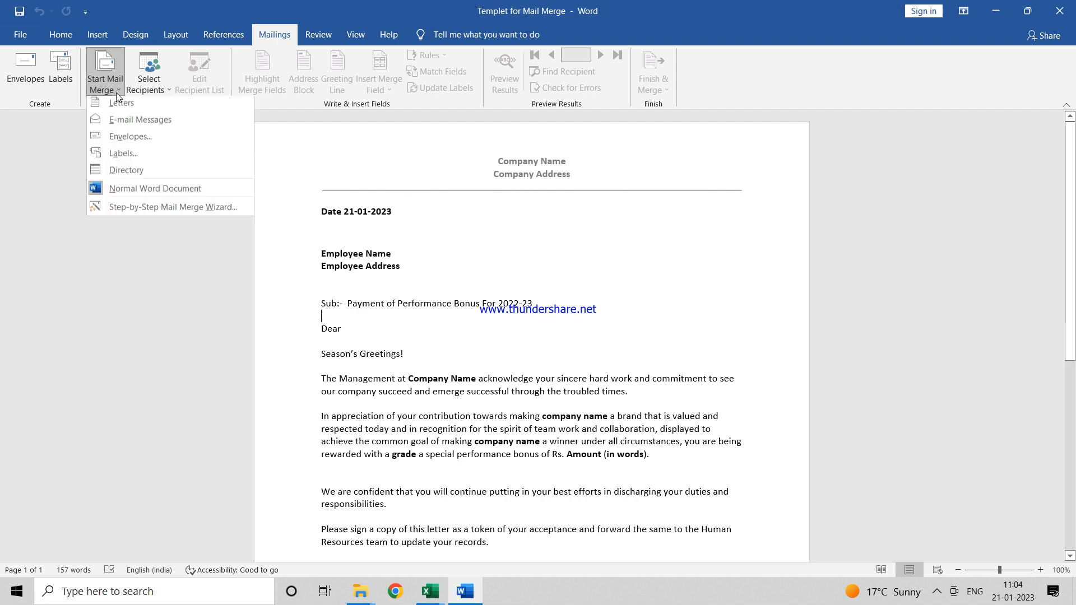
left_click(150, 211)
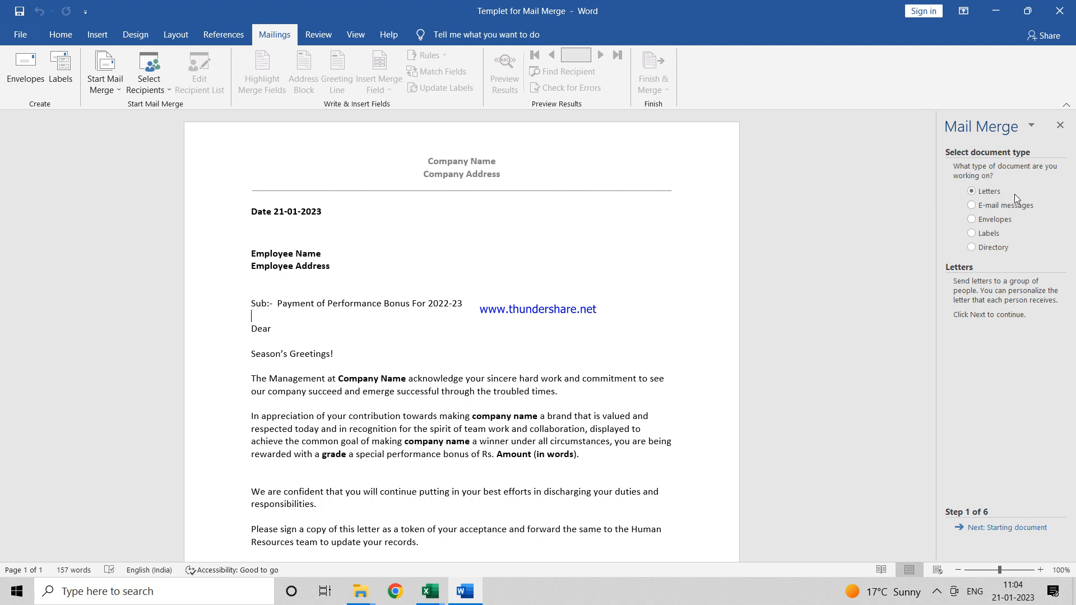
Step: Accept Letters as the document type and the current document as the starting document, advancing the wizard to recipient selection
left_click(1023, 530)
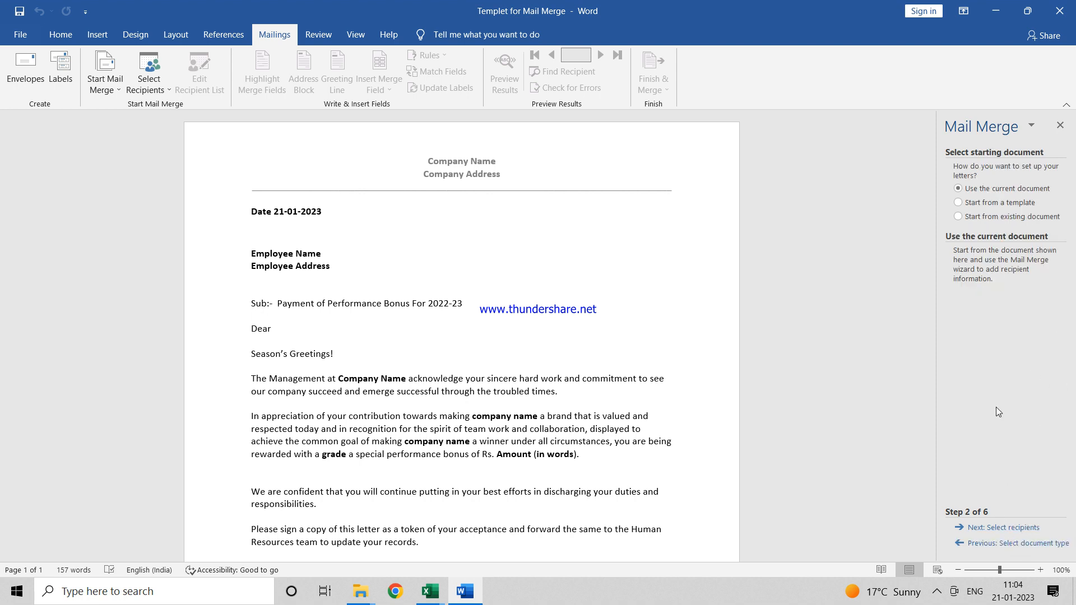
left_click(1008, 530)
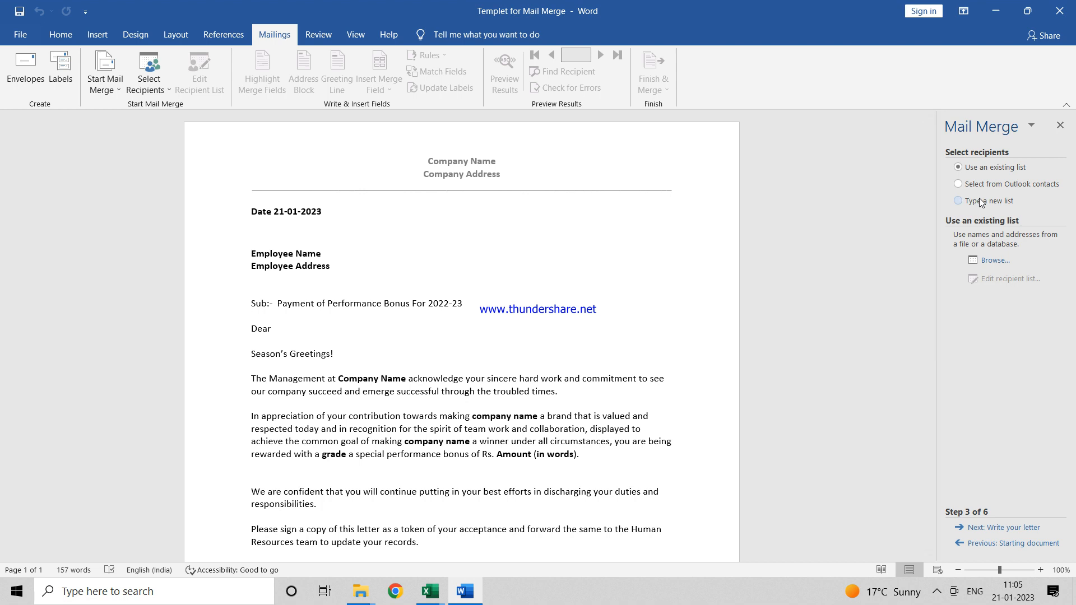
Step: Load Sheet1$ of the Mail Merge workbook from the Mail Merge folder as the existing recipient list, with the first row as column headers
left_click(994, 263)
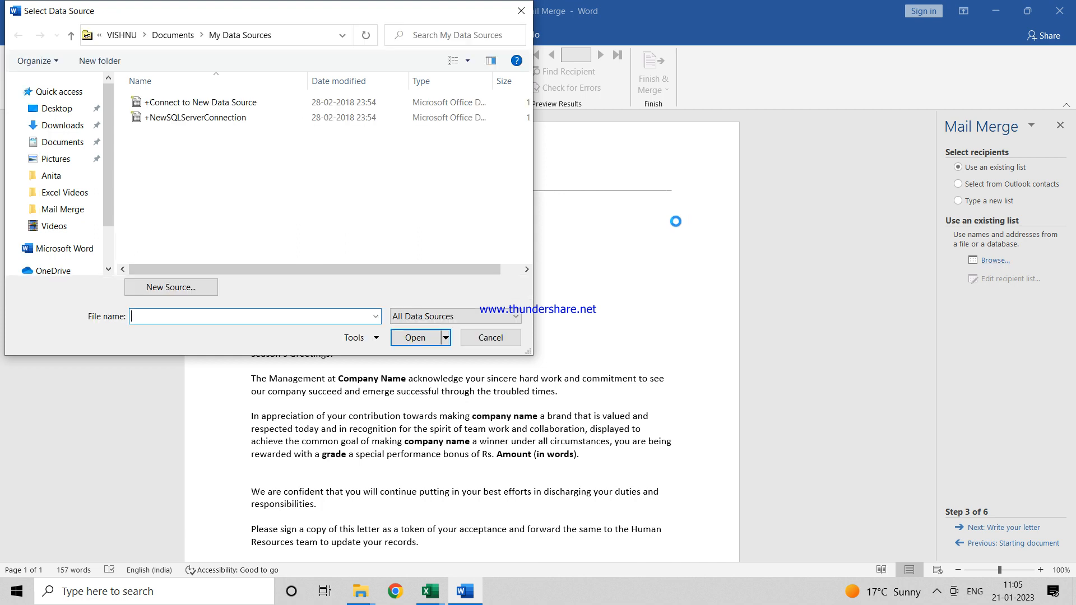
left_click(65, 217)
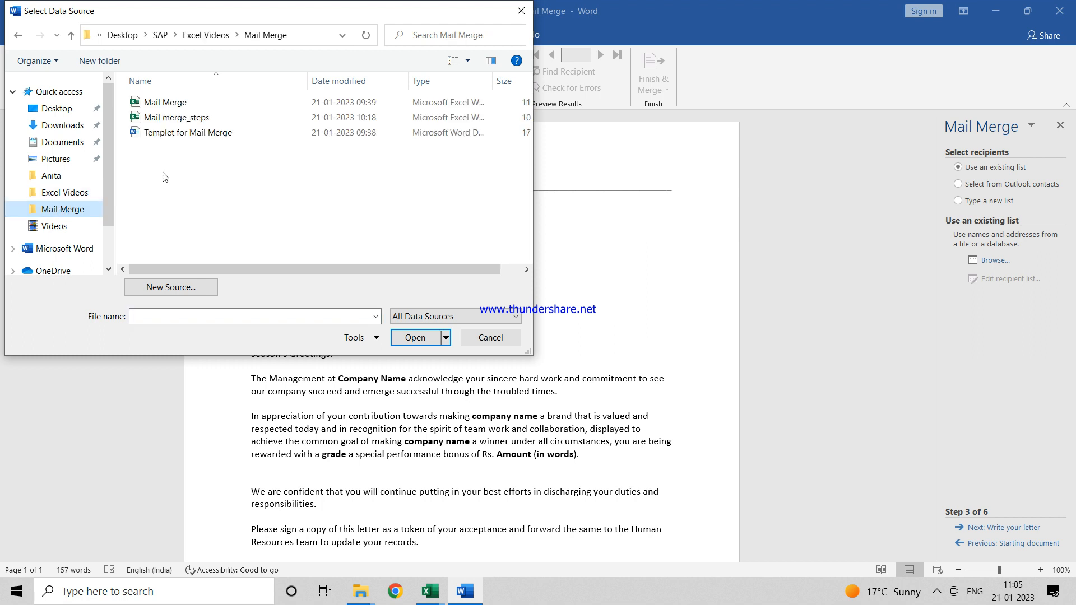
left_click(179, 108)
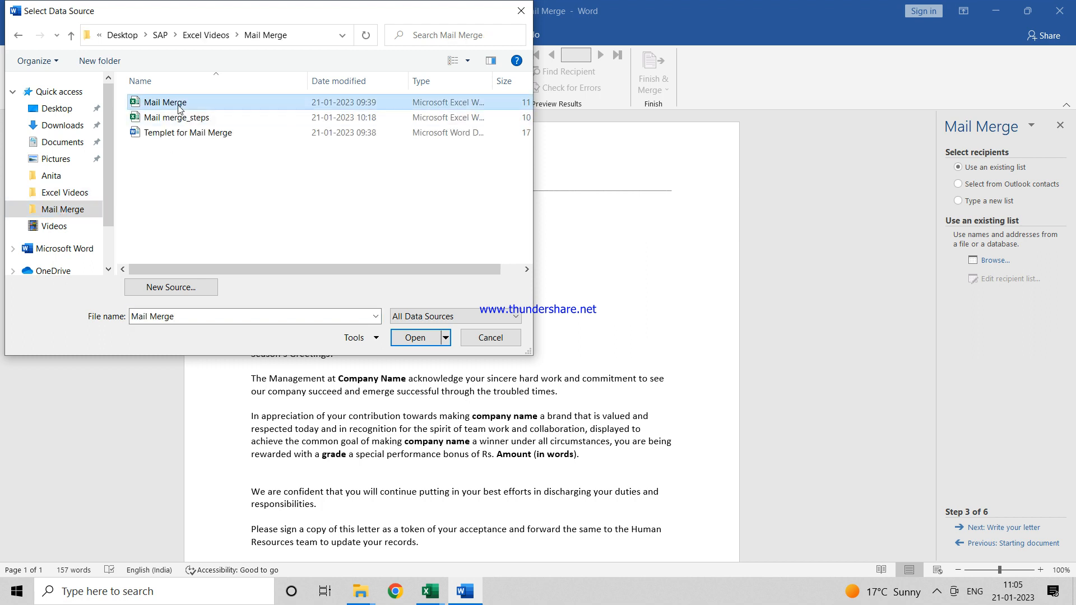
left_click(414, 337)
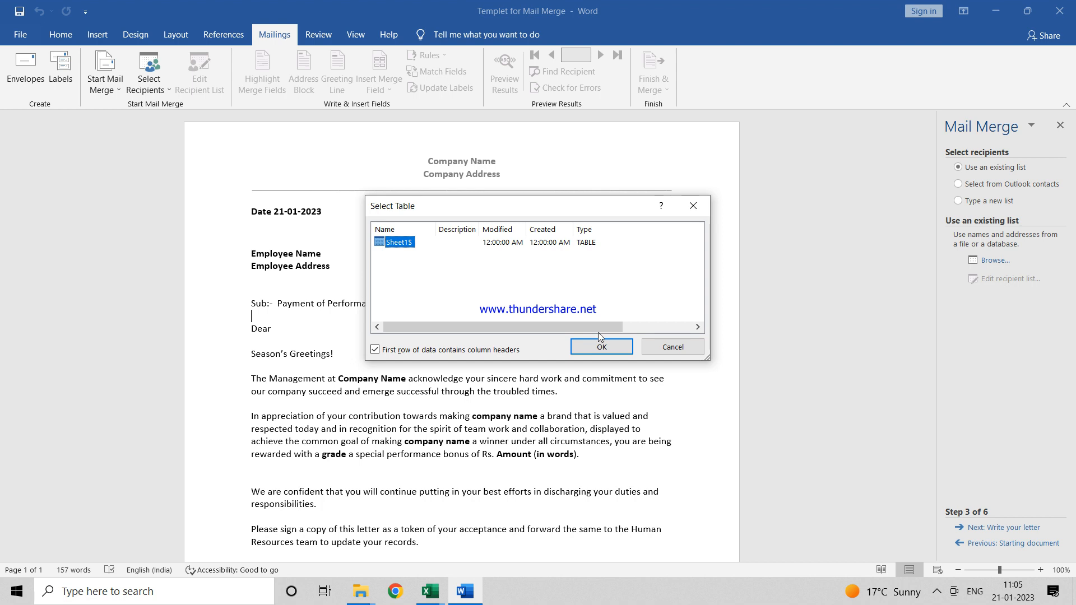
left_click(615, 353)
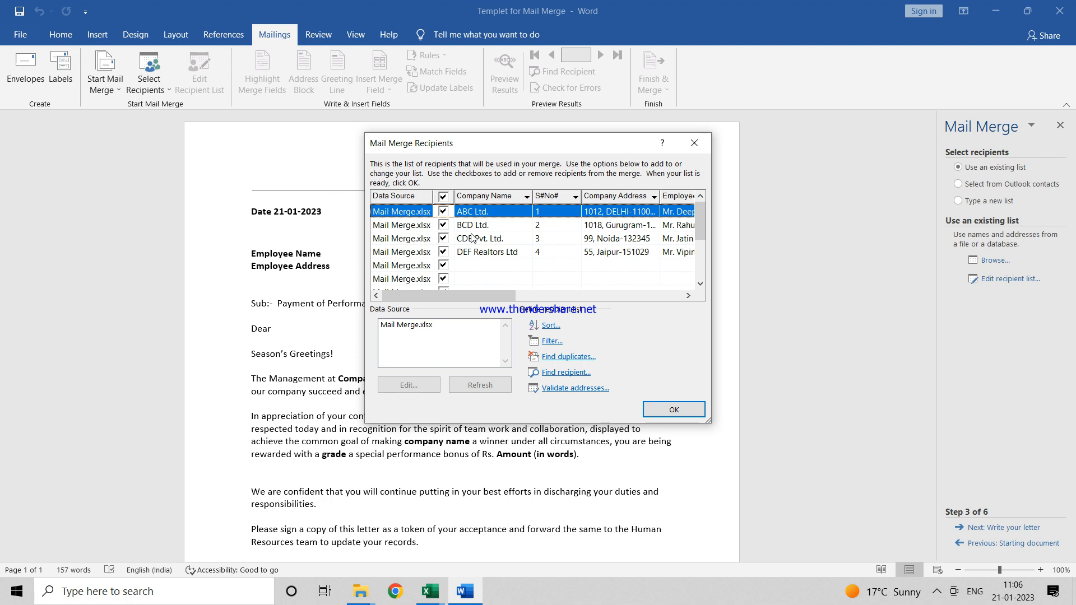
Step: Exclude the DEF Realtors Ltd recipient, include it again, and accept the recipient list with every record selected
left_click(443, 252)
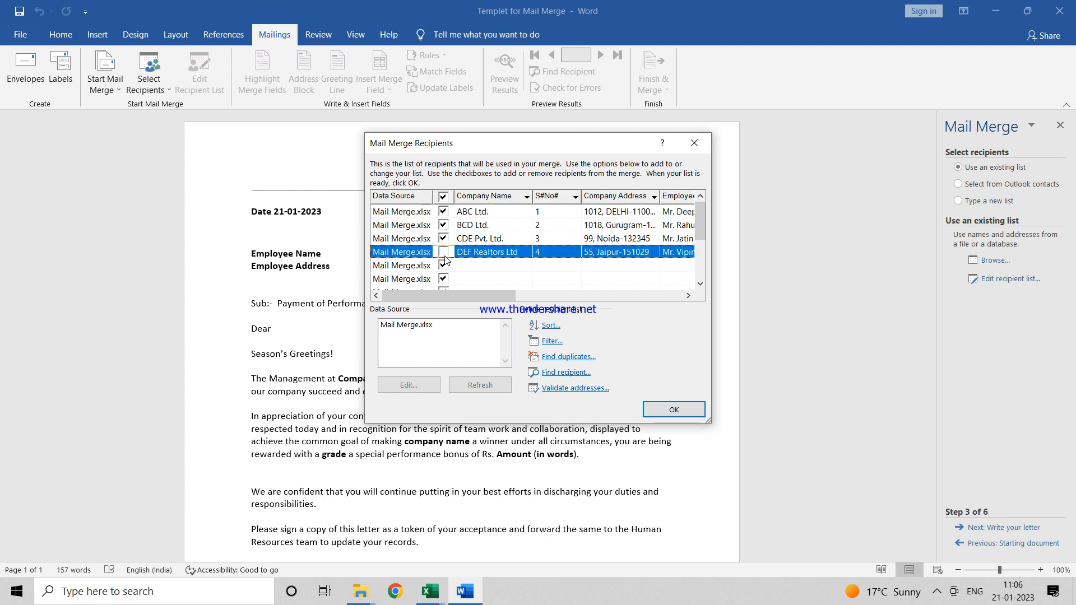
left_click(443, 266)
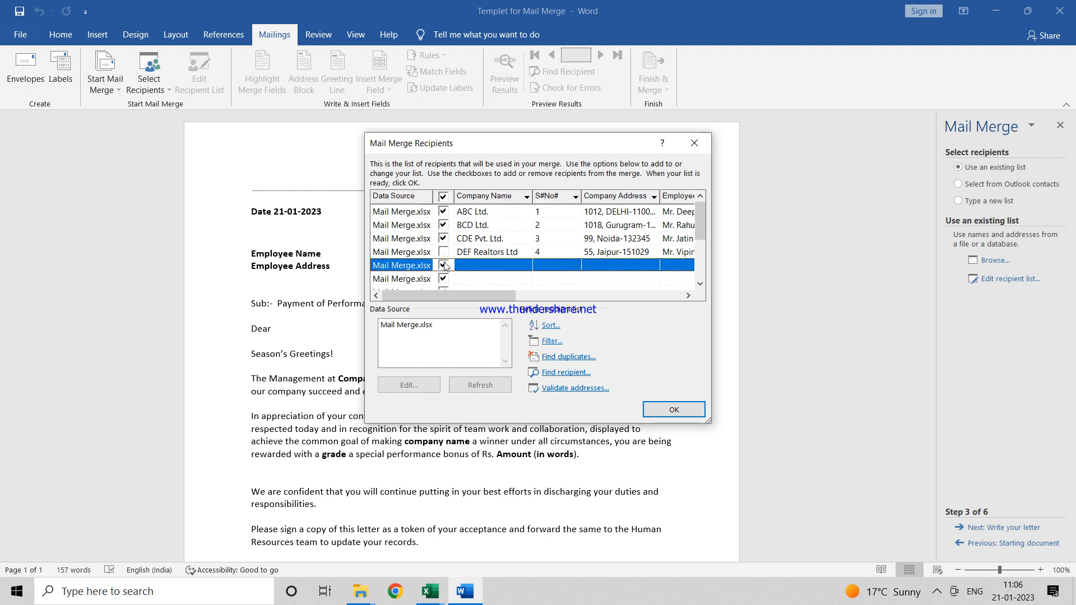
left_click(444, 253)
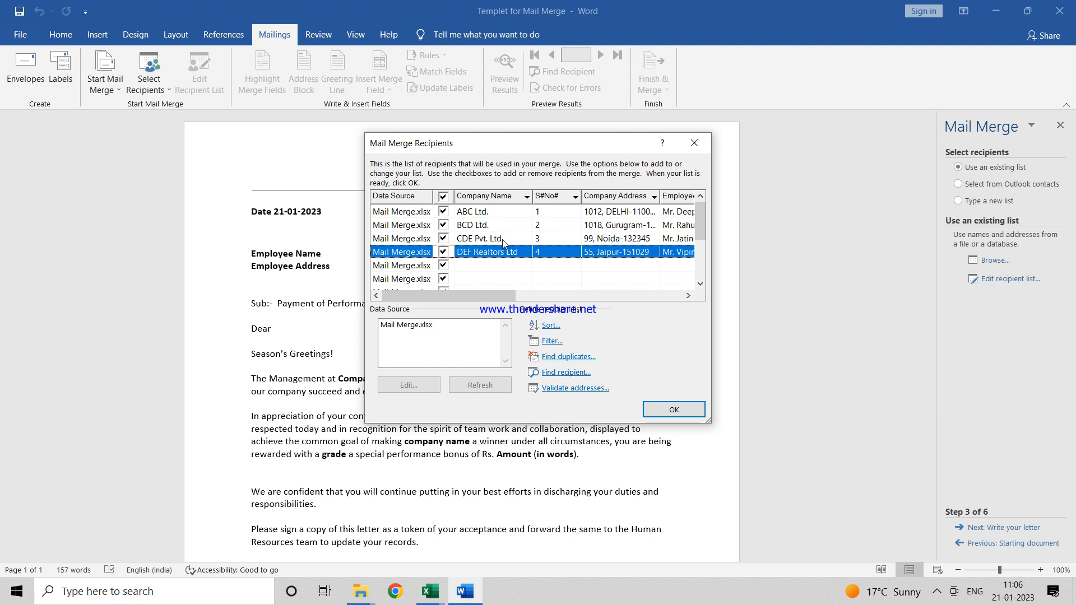
key("Return")
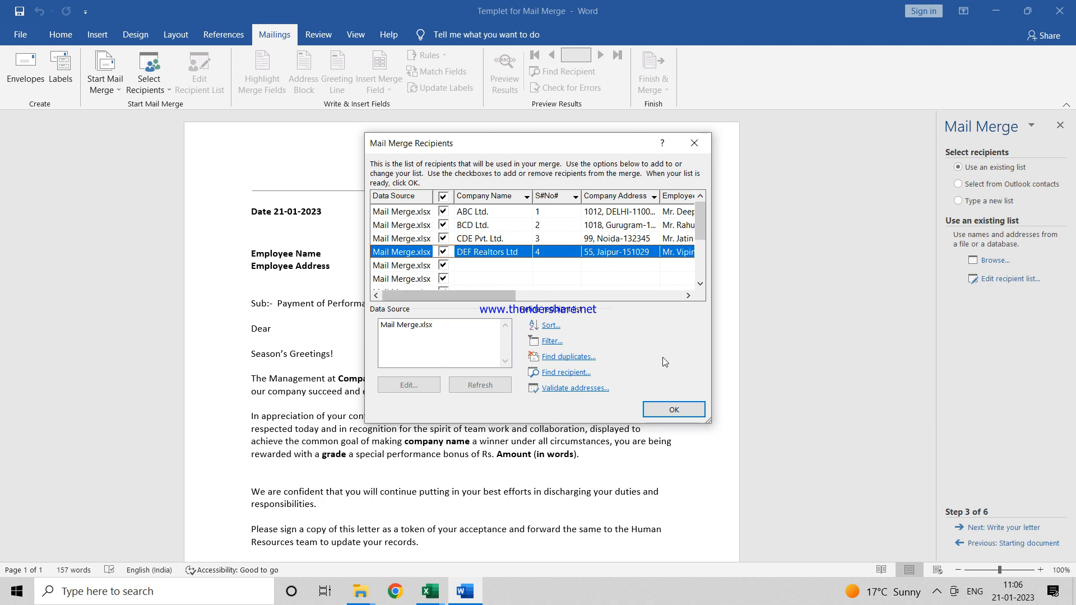
left_click(675, 409)
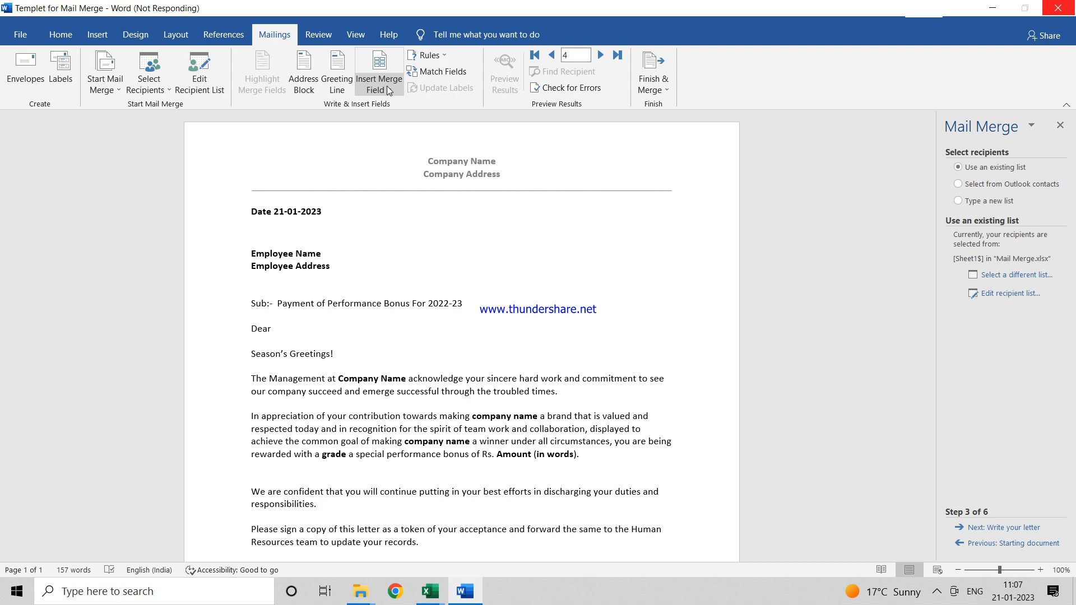
Step: Replace the Company Name placeholder in the letter header with the Company_Name merge field, keeping the company address on its own line
left_click(389, 91)
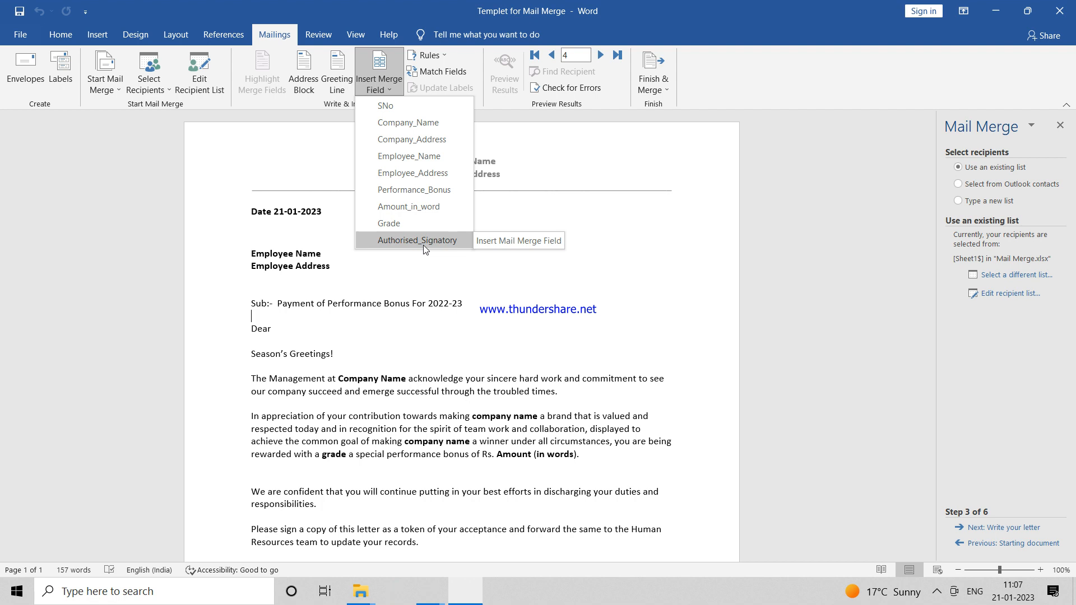
left_click(423, 267)
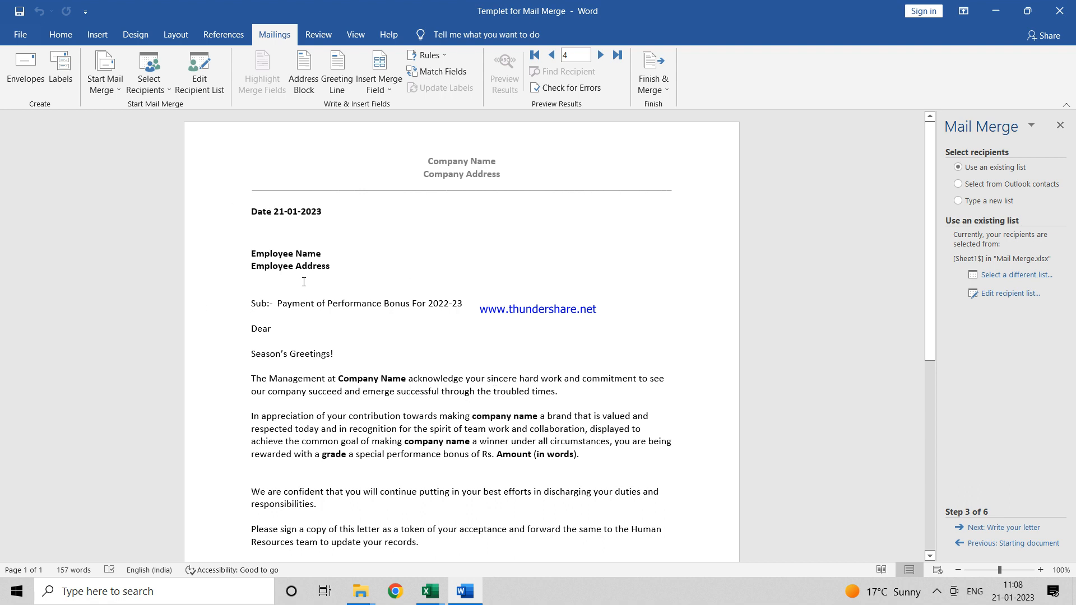
double_click(486, 163)
double_click(424, 150)
left_click_drag(425, 150, 497, 162)
left_click(497, 162)
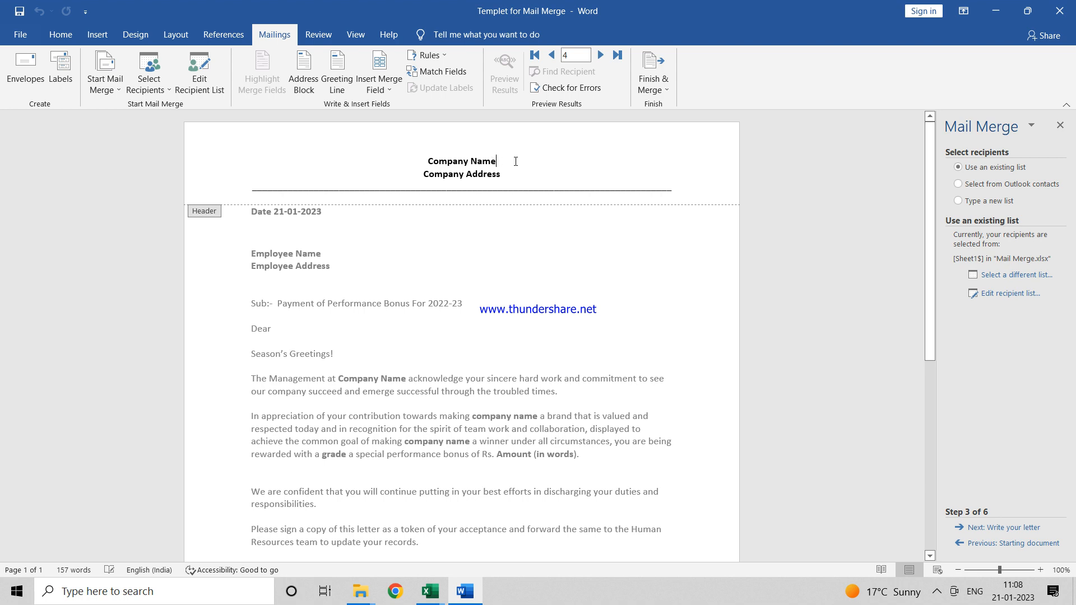
key("shift+Left")
key("shift+Left")
key("shift+Left")
key("Right")
key("Left")
key("shift+Left")
key("shift+Left")
key("shift+Left")
key("shift+Left")
key("shift+Left")
key("shift+Left")
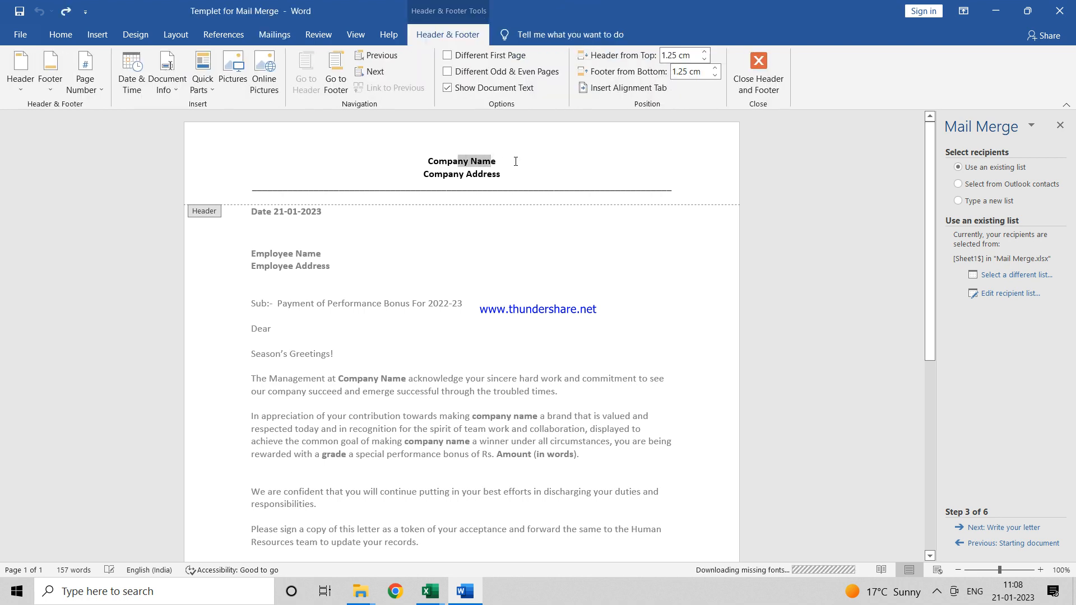
left_click(516, 161)
key("shift+Left")
key("shift+Left")
key("shift+Left")
key("shift+Left")
key("shift+Left")
key("shift+Left")
key("shift+Left")
key("shift+Left")
key("shift+Left")
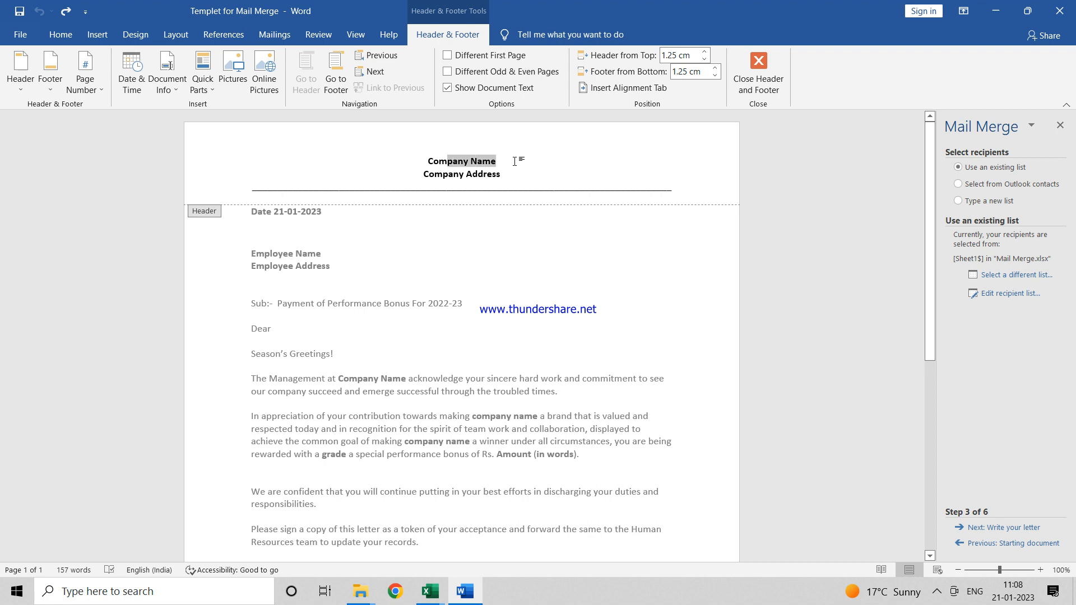
key("shift+Left")
key("shift+Left")
key("shift+Left")
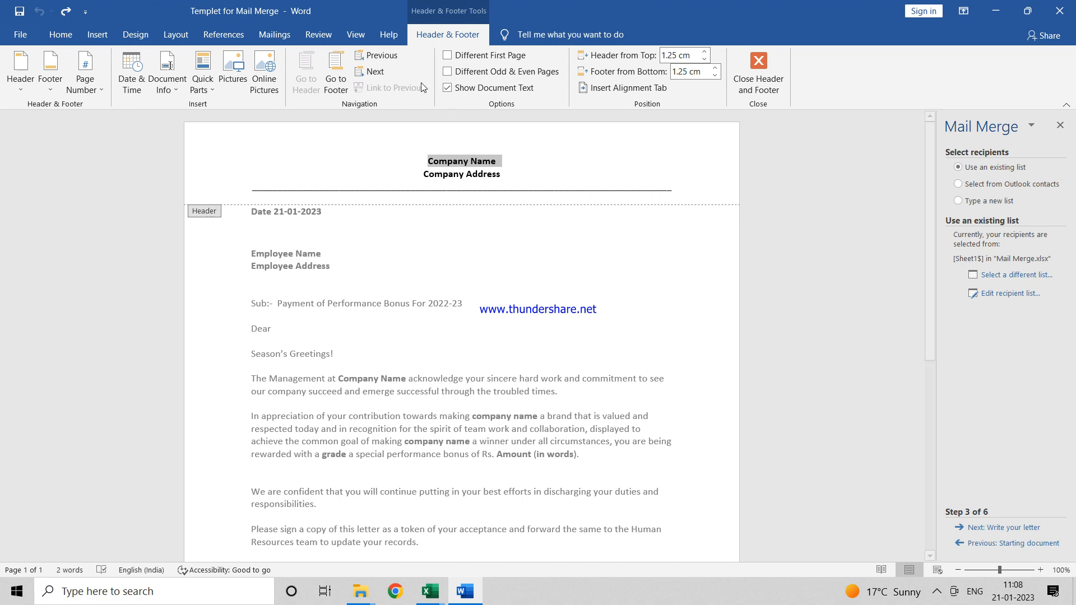
left_click(282, 38)
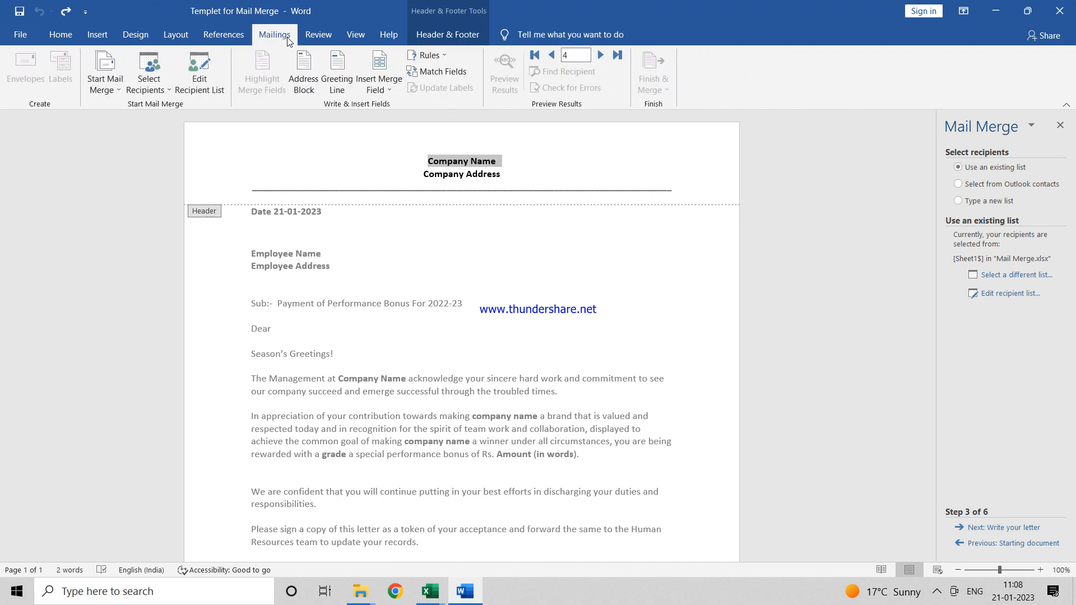
left_click(381, 90)
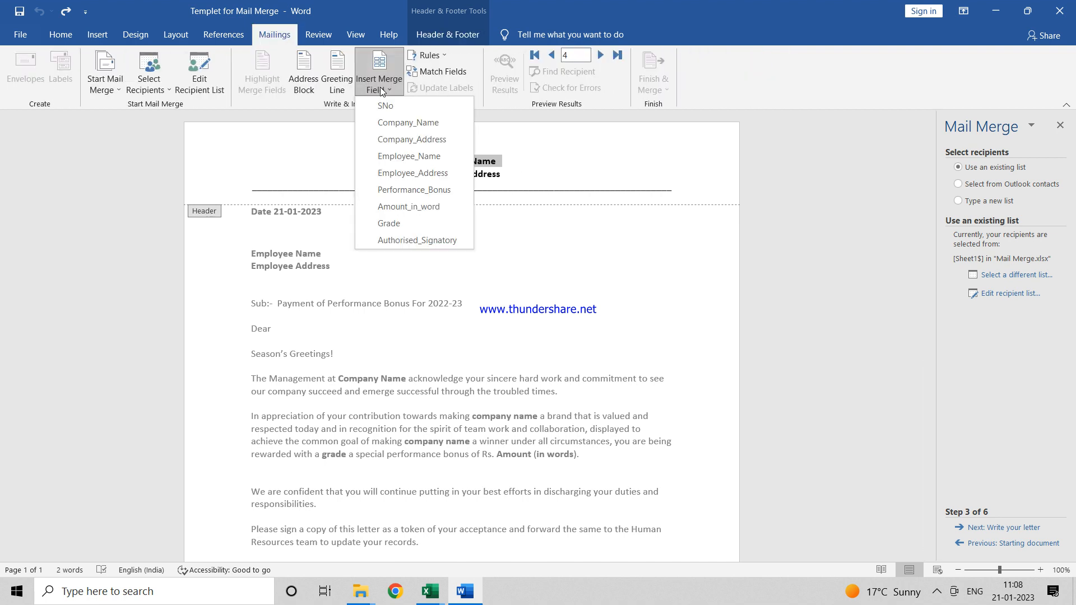
left_click(408, 122)
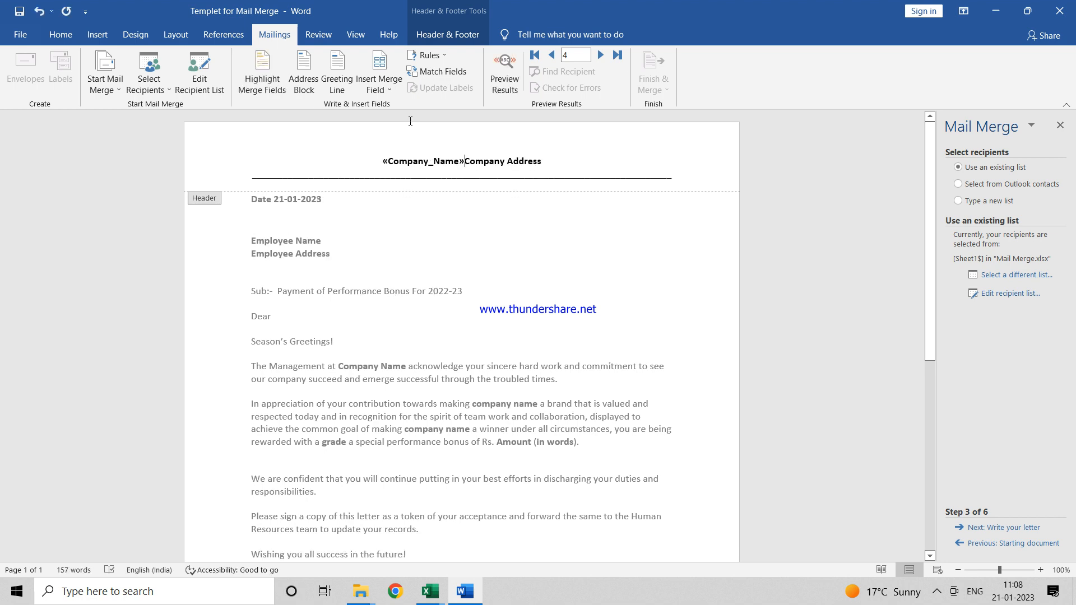
key("Return")
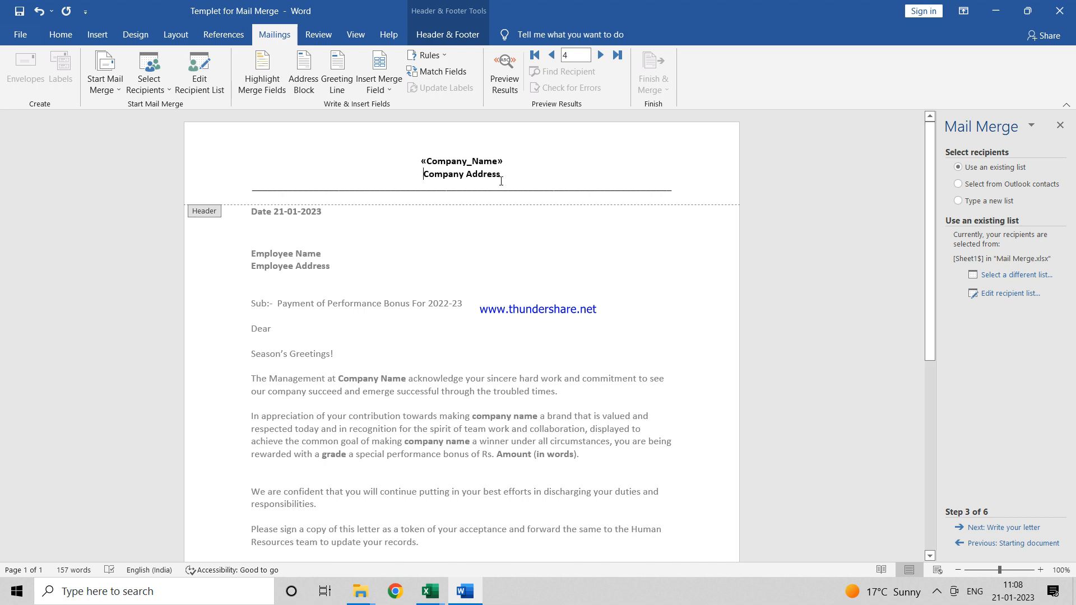
Step: Replace the Company Address placeholder in the header with the Company_Address merge field and put the horizontal rule back on its own line
key("shift+Left")
key("shift+Left")
key("shift+Left")
key("shift+Left")
key("shift+Left")
key("shift+Left")
key("shift+Left")
key("shift+Left")
key("shift+Left")
key("shift+Left")
key("shift+Left")
key("shift+Left")
key("shift+Left")
key("shift+Left")
key("shift+Left")
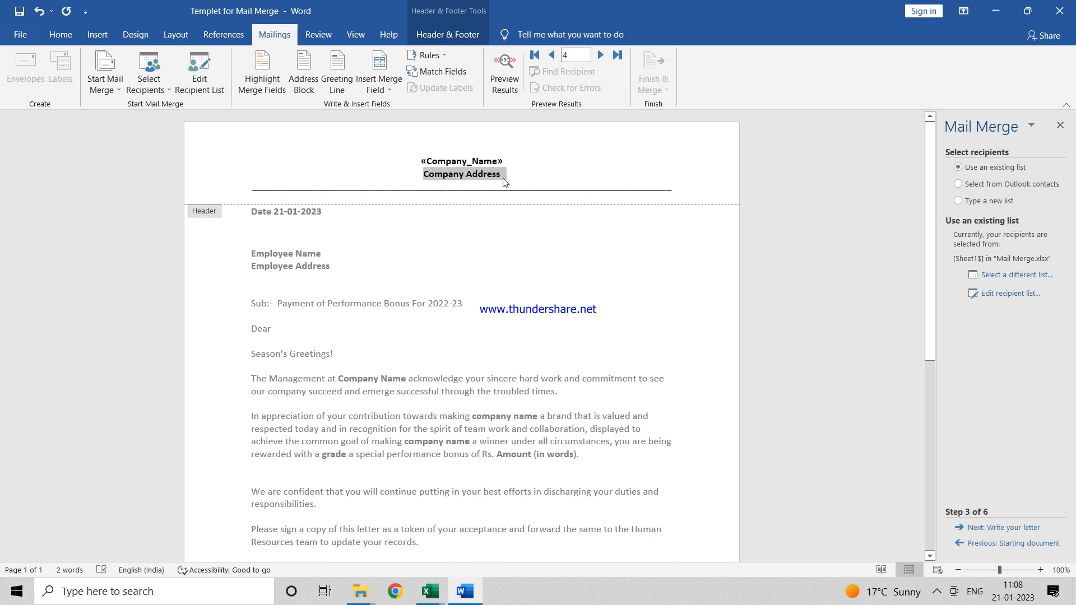
left_click(389, 90)
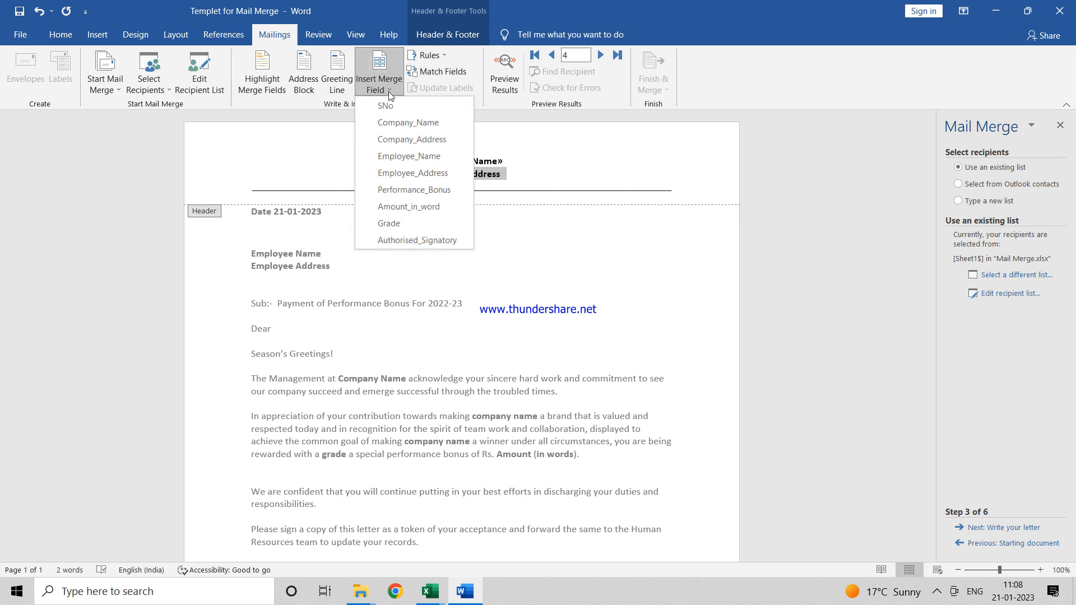
left_click(407, 134)
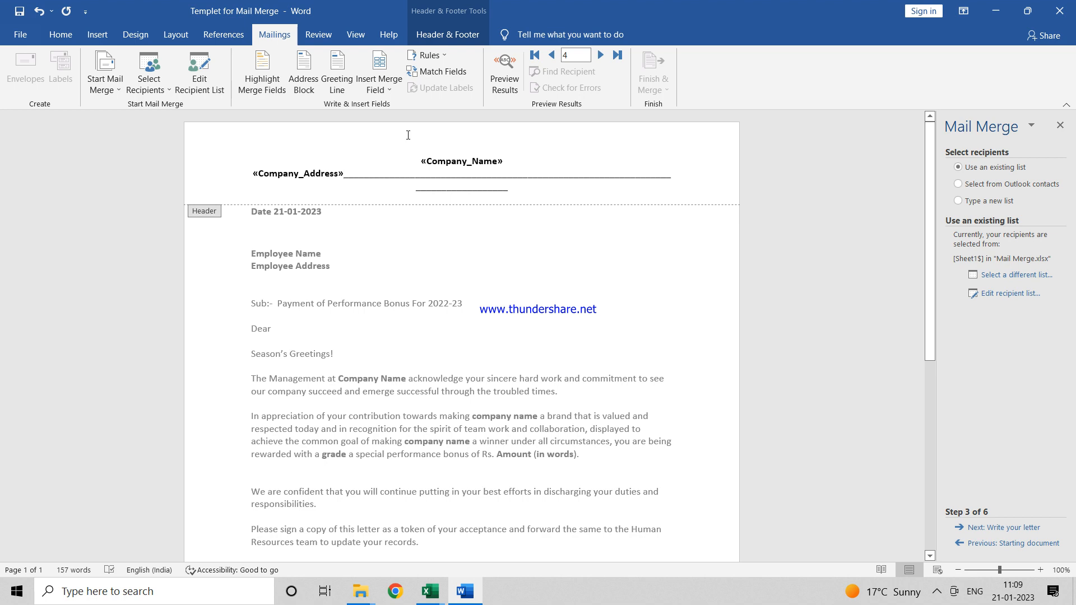
key("Return")
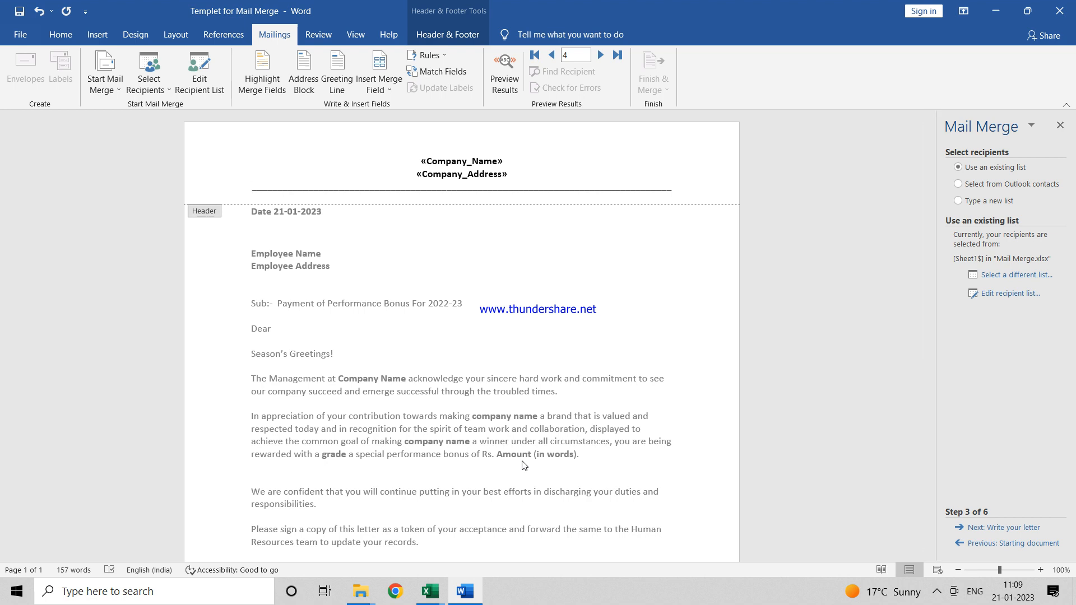
Step: Return to the letter body and replace the Employee Name placeholder below the date with the Employee_Name merge field
double_click(490, 371)
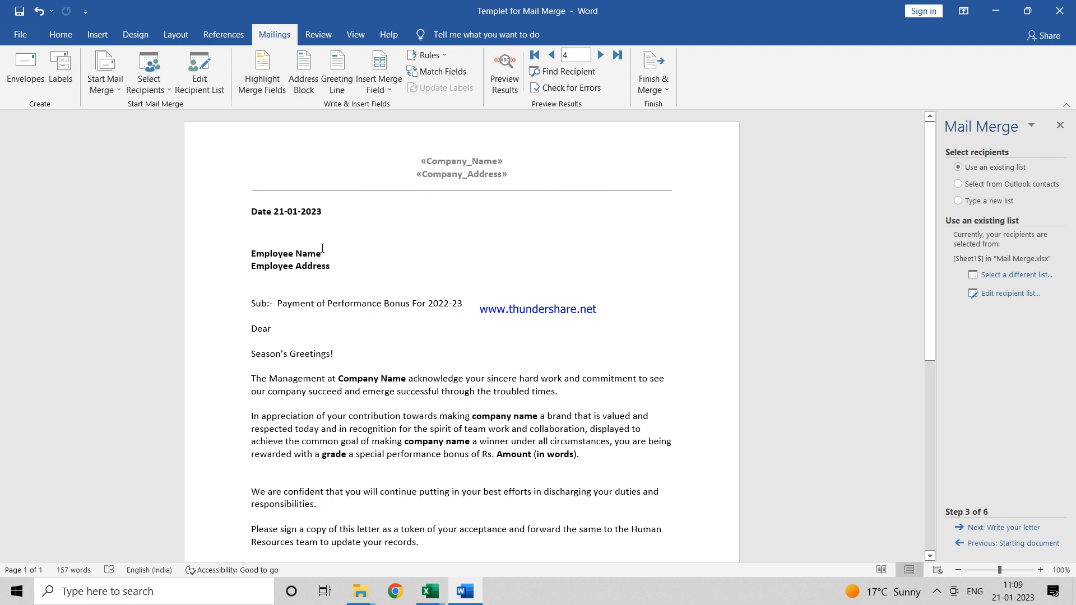
key("shift+Left")
key("shift+Left")
key("shift+Left")
key("shift+Left")
key("shift+Left")
key("shift+Left")
key("shift+Left")
key("shift+Left")
key("shift+Left")
key("shift+Left")
key("shift+Left")
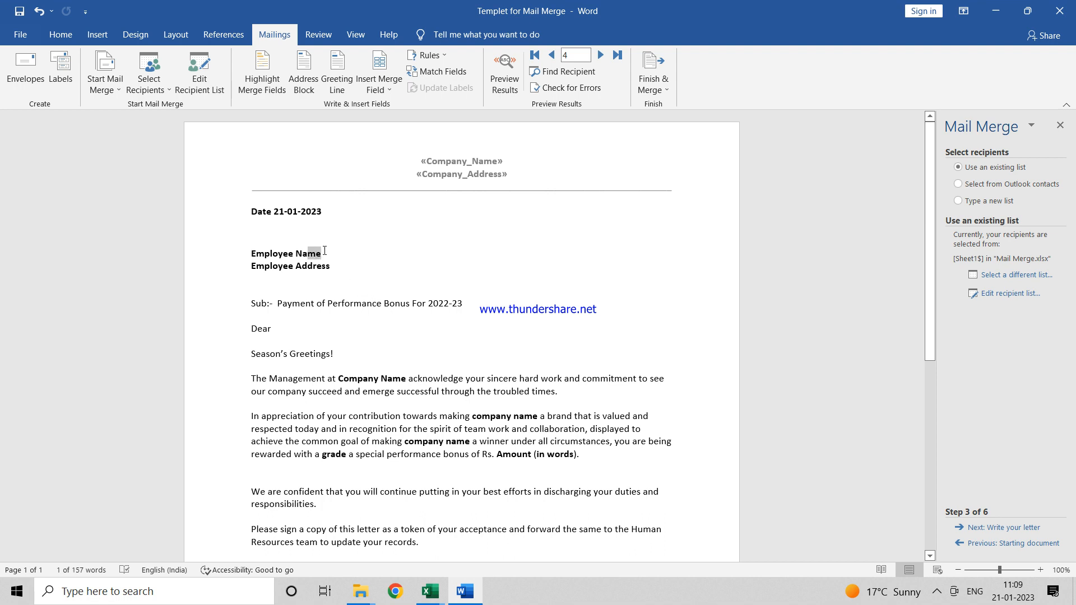
key("shift+Left")
key("shift+Left")
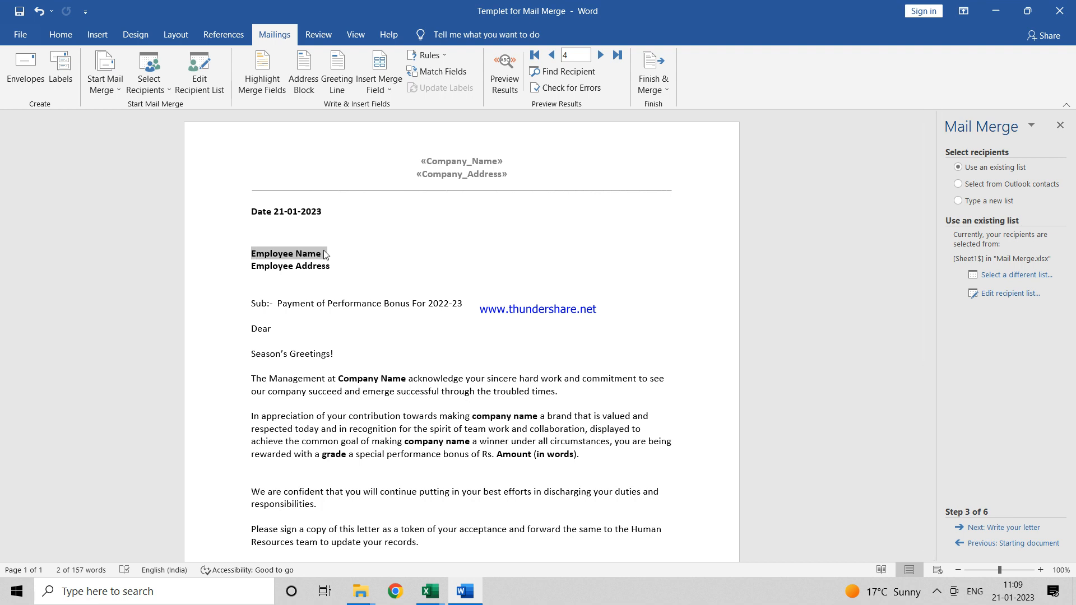
left_click(390, 90)
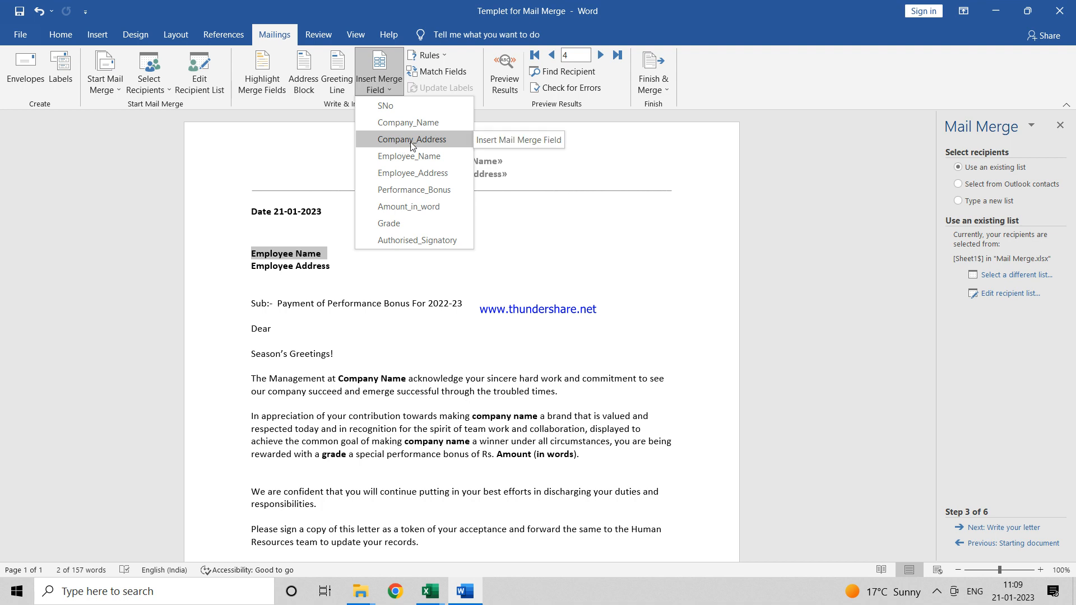
key("Escape")
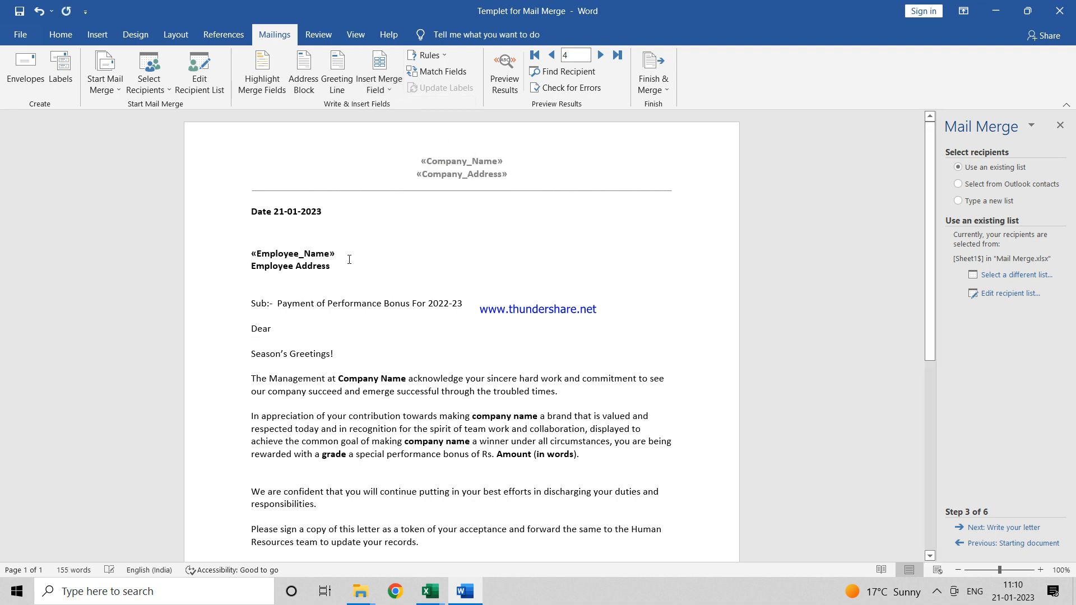
Step: Replace the Employee Address placeholder line with the Employee_Name merge field
key("shift+Left")
key("shift+Left")
key("shift+Left")
key("shift+Left")
key("shift+Left")
key("shift+Left")
key("shift+Left")
key("shift+Left")
key("shift+Left")
key("shift+Left")
key("shift+Left")
key("shift+Left")
key("shift+Left")
key("shift+Left")
key("shift+Left")
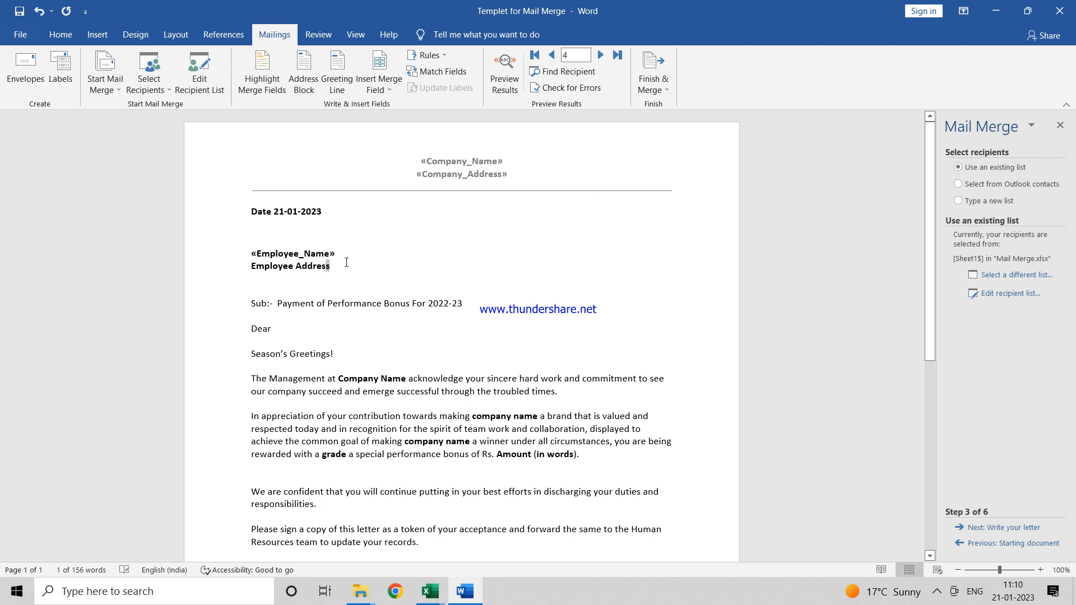
triple_click(347, 262)
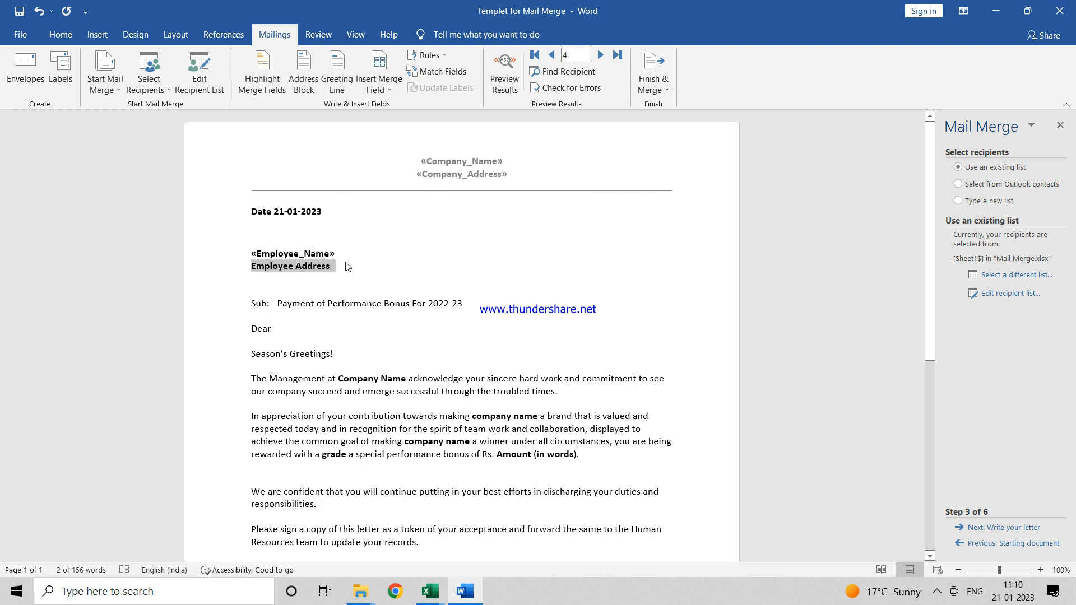
left_click(392, 90)
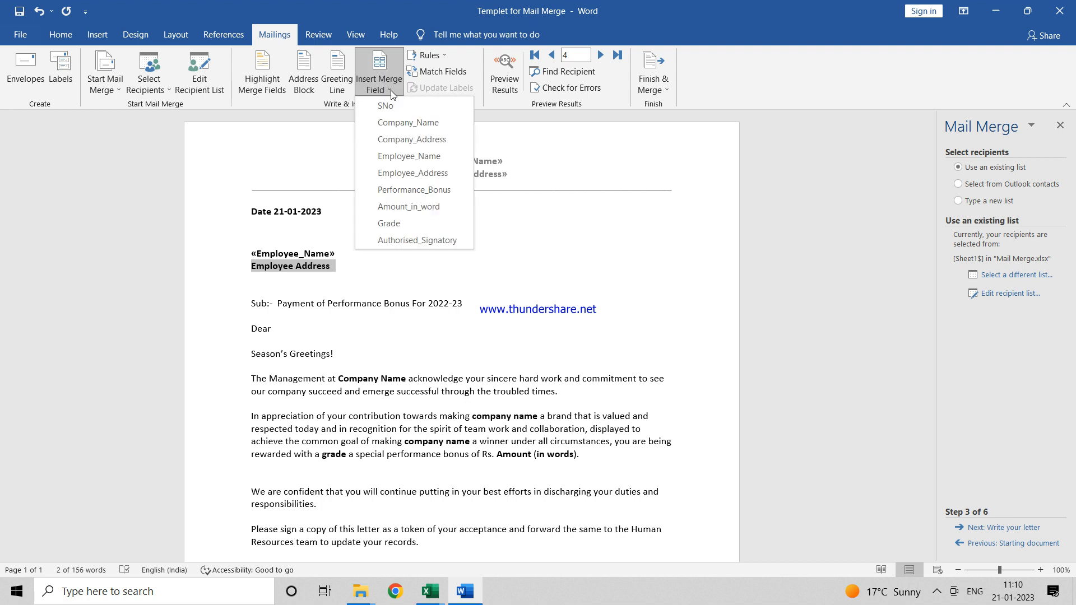
left_click(418, 154)
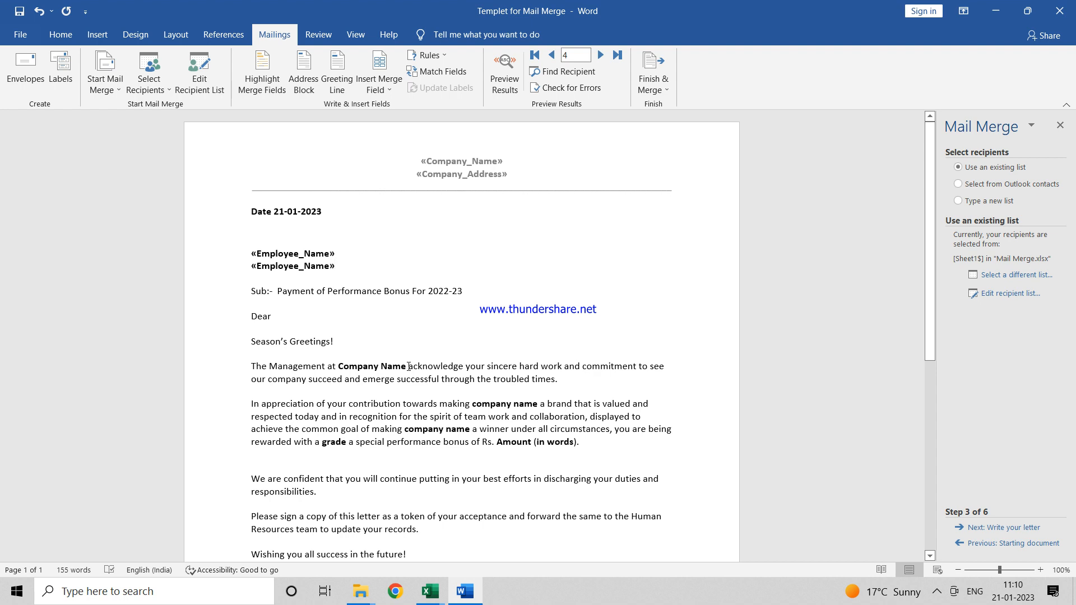
Step: Replace the duplicate Employee_Name field on the second recipient line with the Employee_Address merge field
left_click(331, 264)
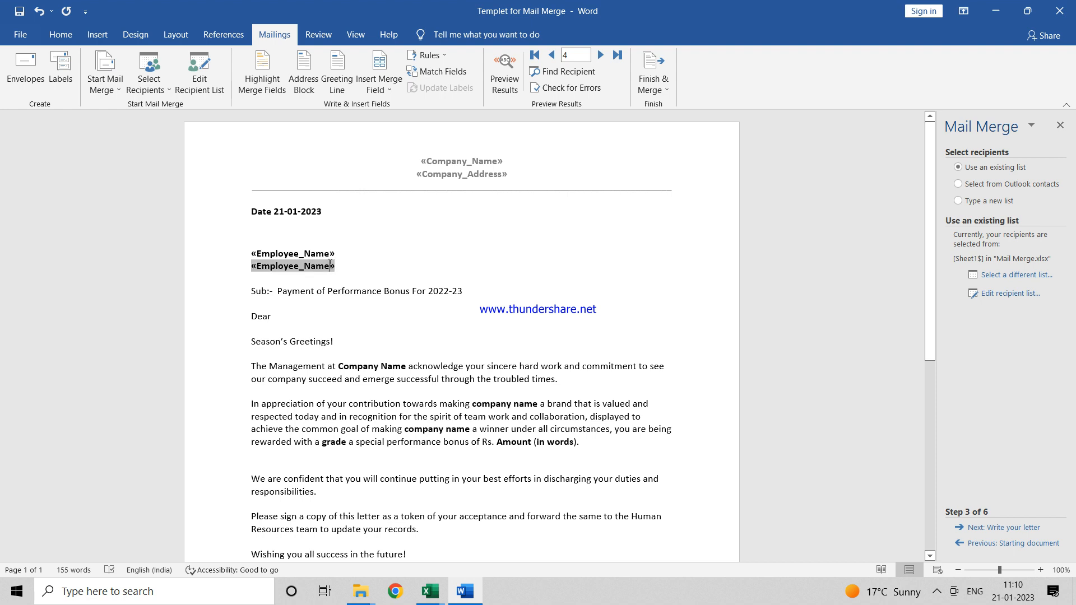
left_click(394, 89)
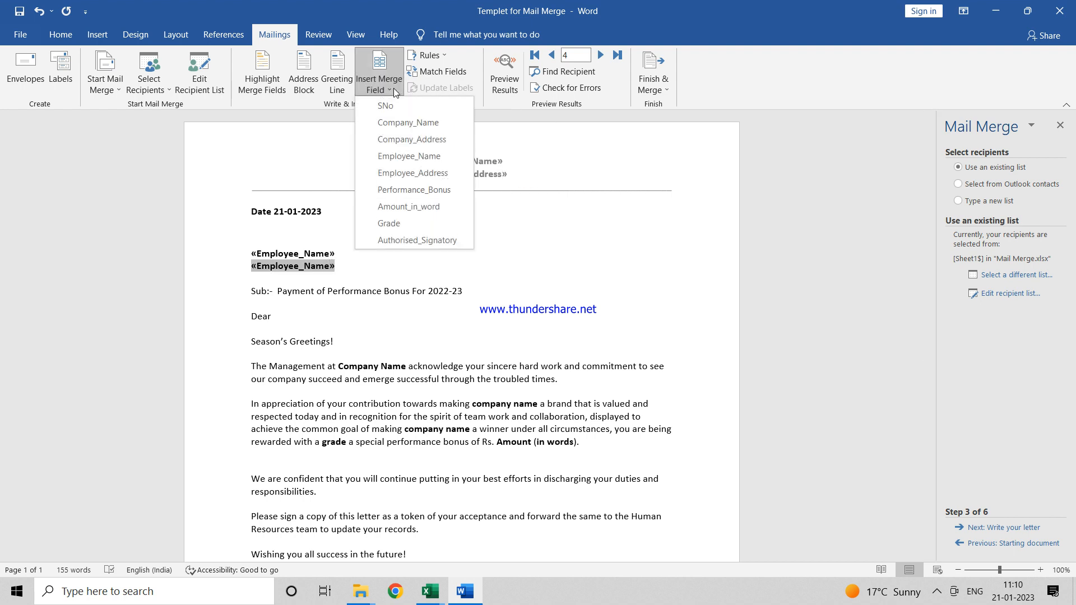
left_click(416, 173)
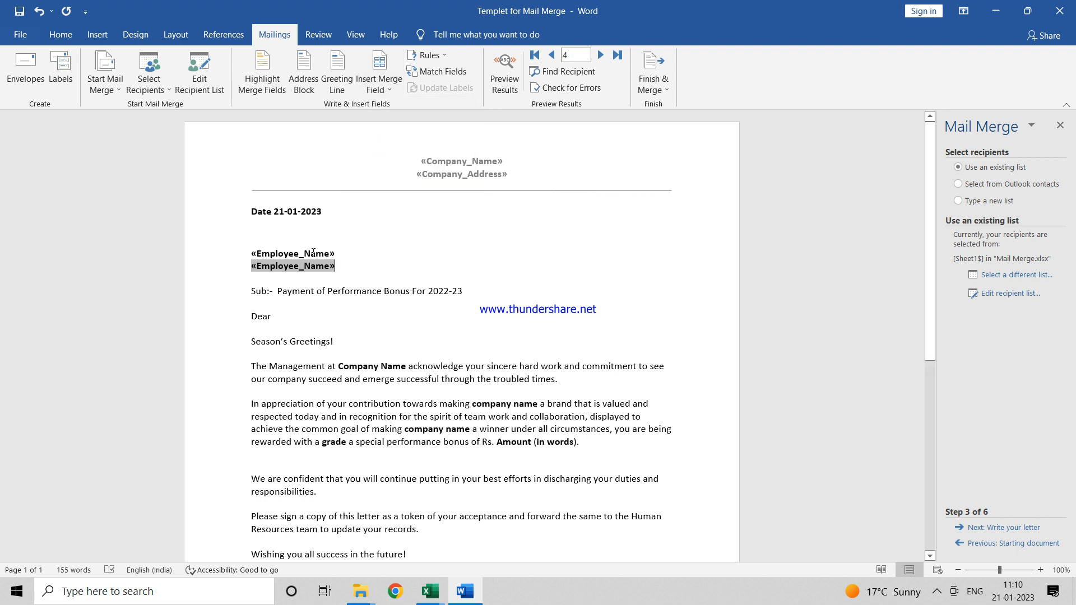
left_click(391, 85)
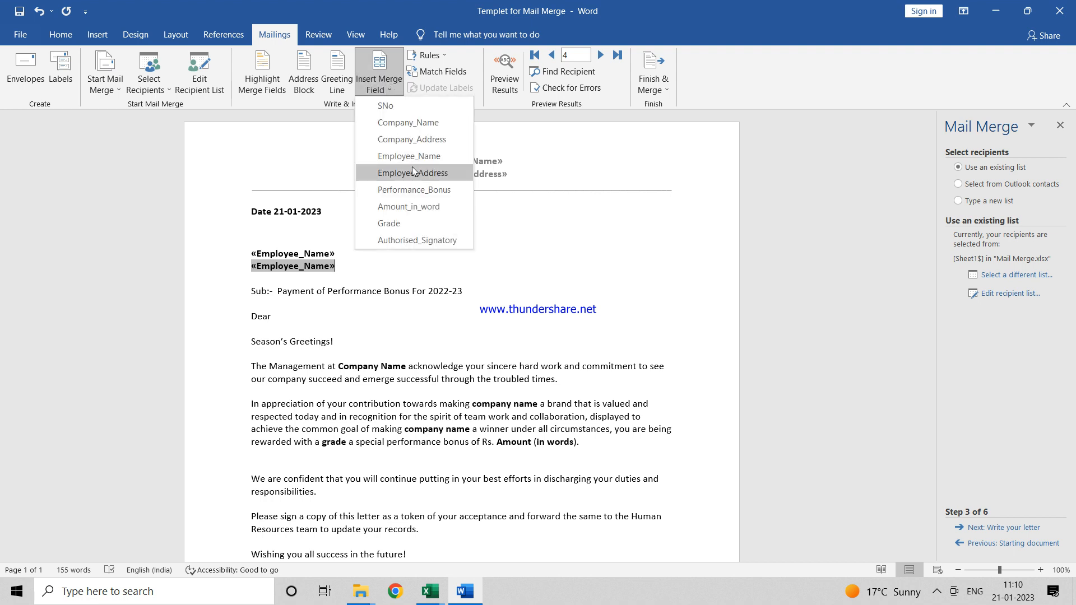
key("Escape")
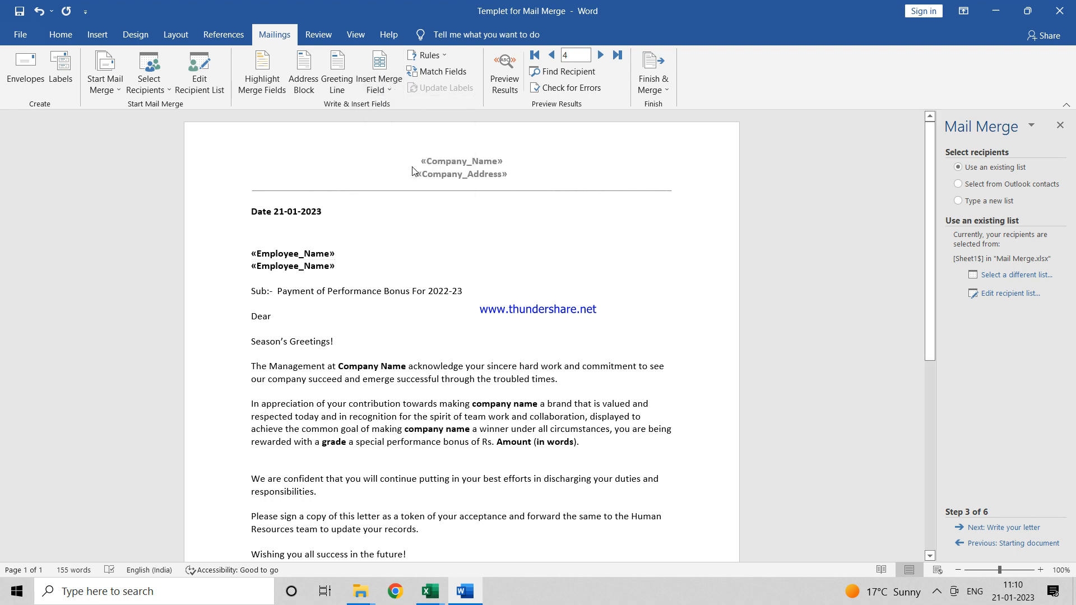
key("BackSpace")
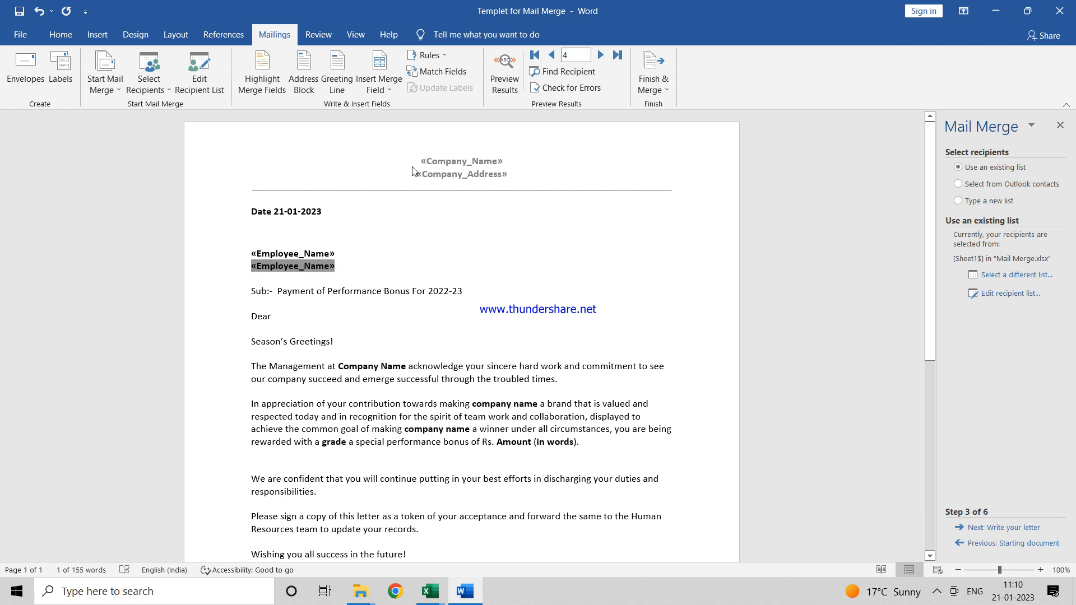
key("BackSpace")
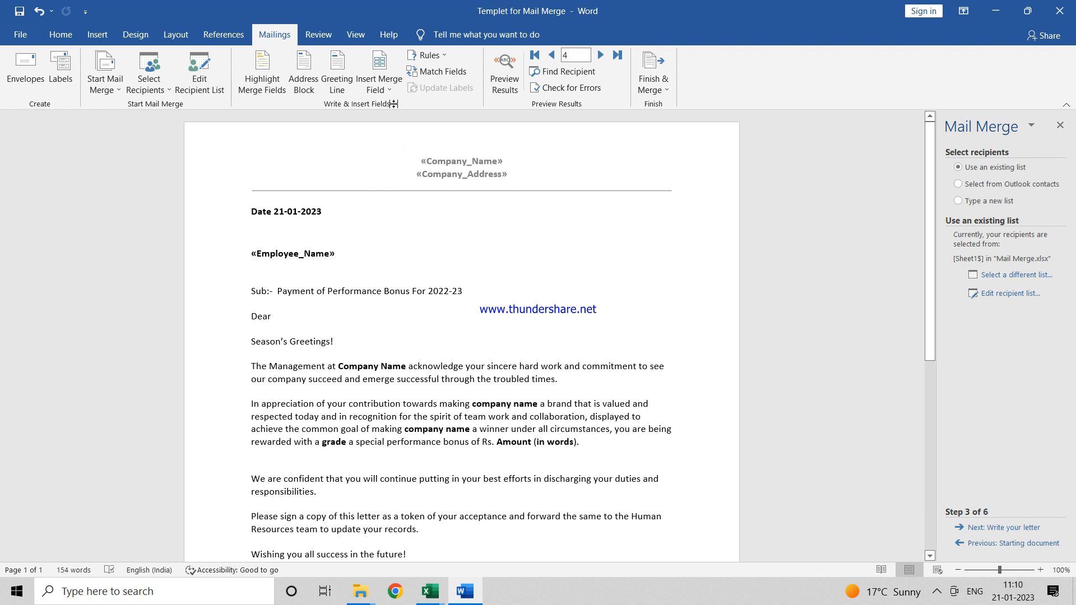
left_click(391, 92)
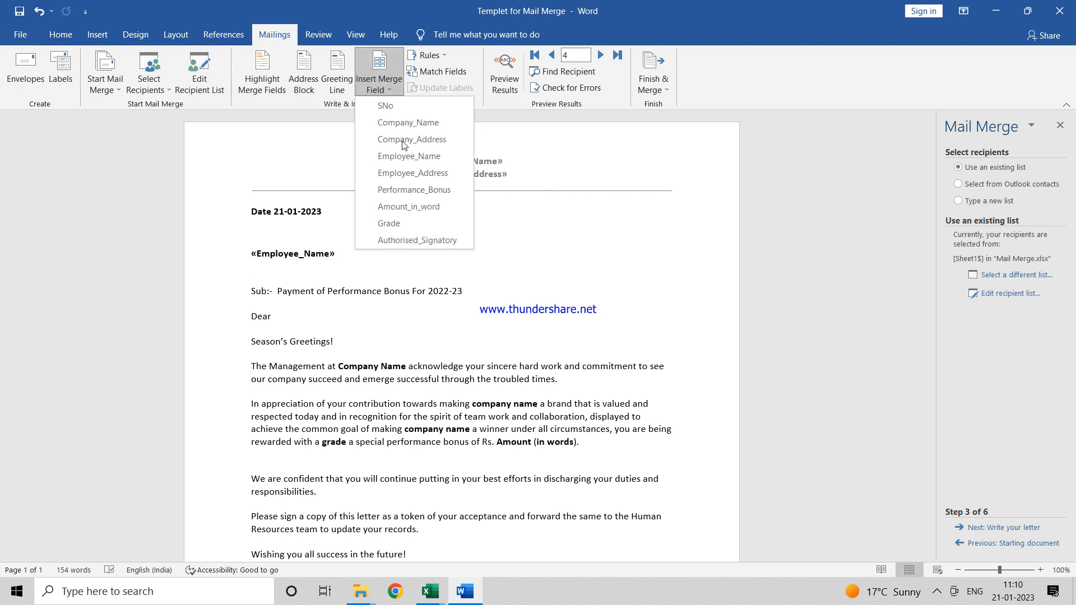
left_click(412, 173)
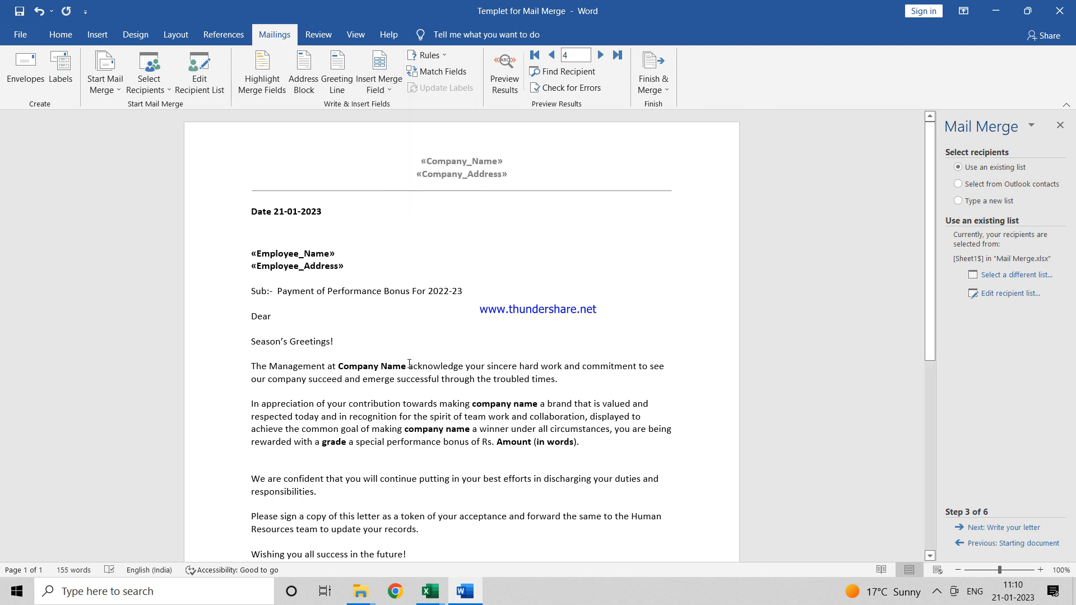
Step: Replace the Company Name placeholder after "The Management at" with the Company_Name merge field
key("shift+Left")
key("shift+Left")
key("shift+Left")
key("shift+Left")
key("shift+Left")
key("shift+Left")
key("shift+Left")
key("shift+Left")
key("shift+Left")
key("shift+Left")
key("shift+Left")
key("shift+Left")
key("shift+Left")
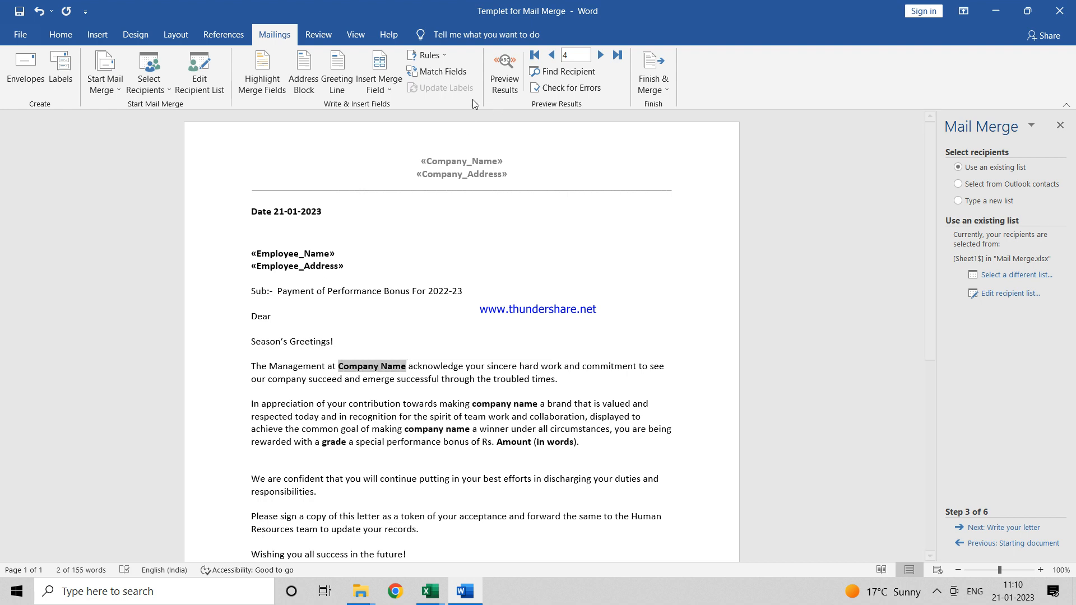
left_click(394, 85)
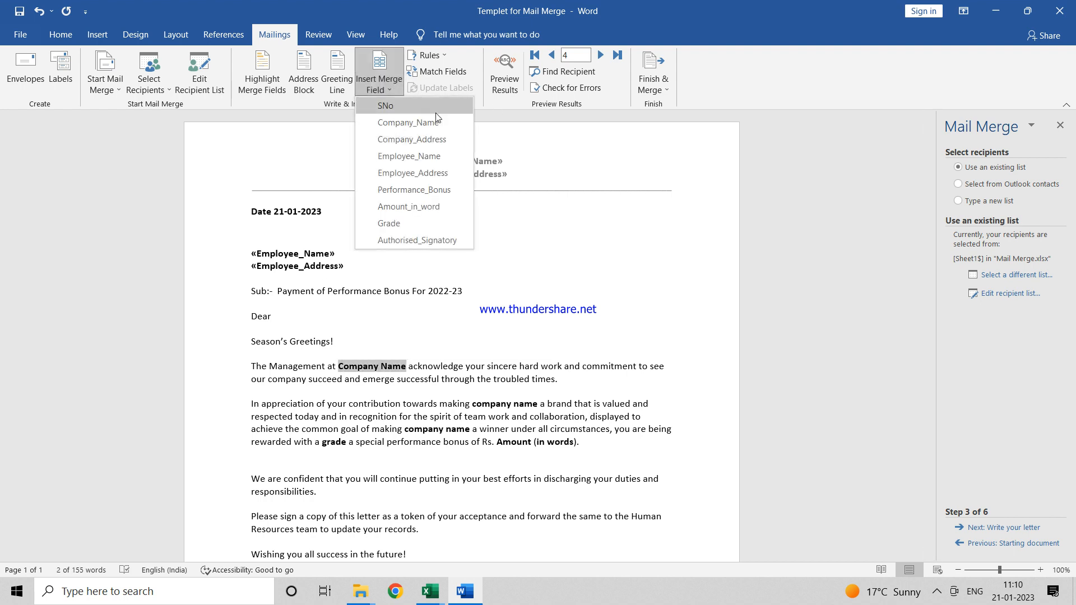
left_click(408, 122)
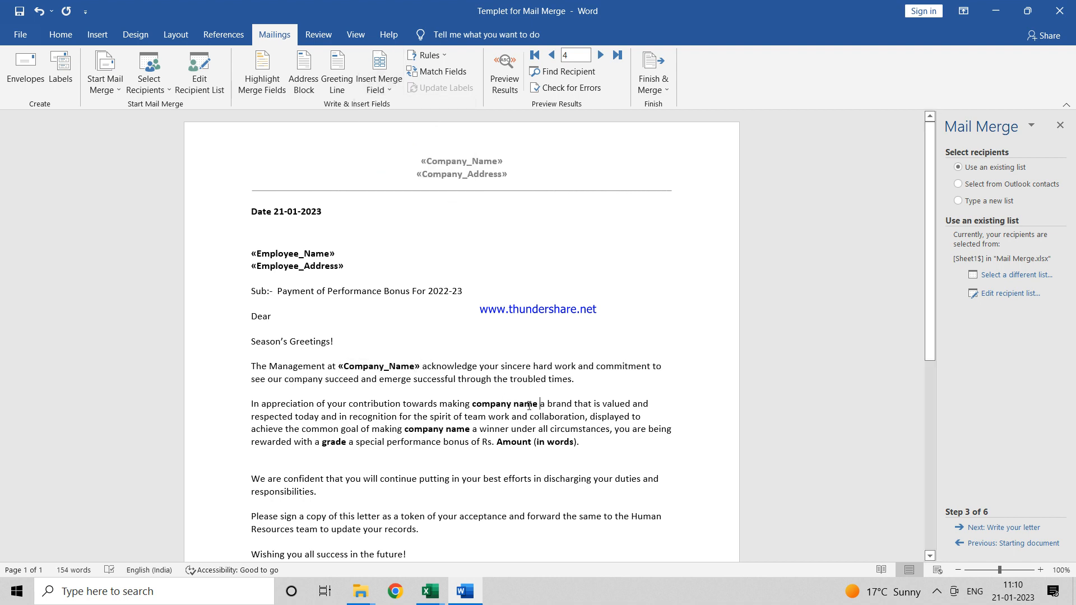
Step: Replace the company name placeholder before "a brand that is valued" with the Company_Name merge field
key("shift+Left")
key("shift+Left")
key("shift+Left")
key("shift+Left")
key("shift+Left")
key("shift+Left")
key("shift+Left")
key("shift+Left")
key("shift+Left")
key("shift+Left")
key("shift+Left")
key("shift+Left")
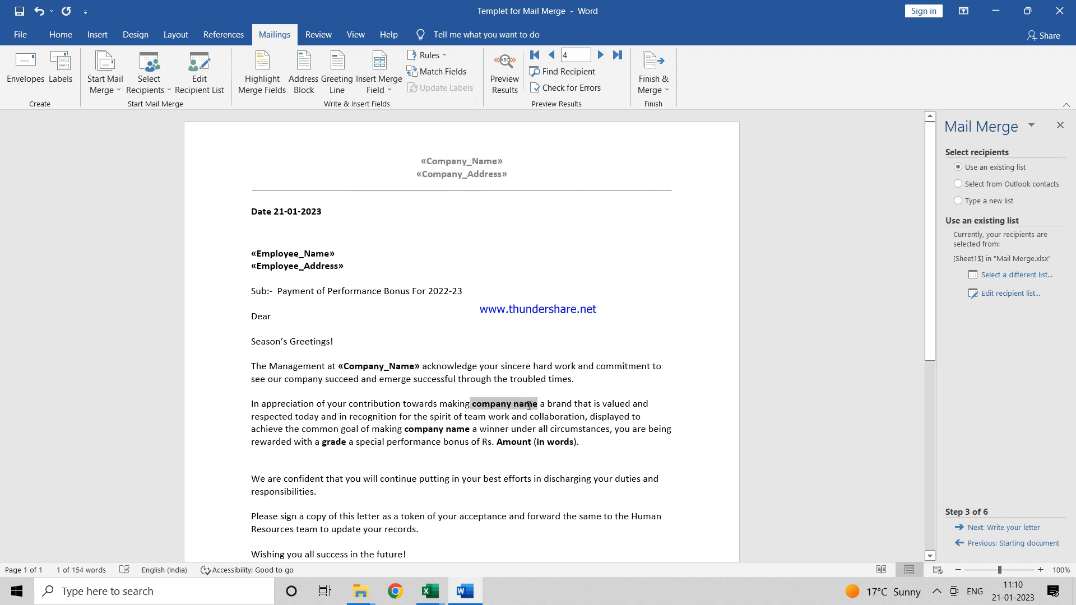
left_click(388, 84)
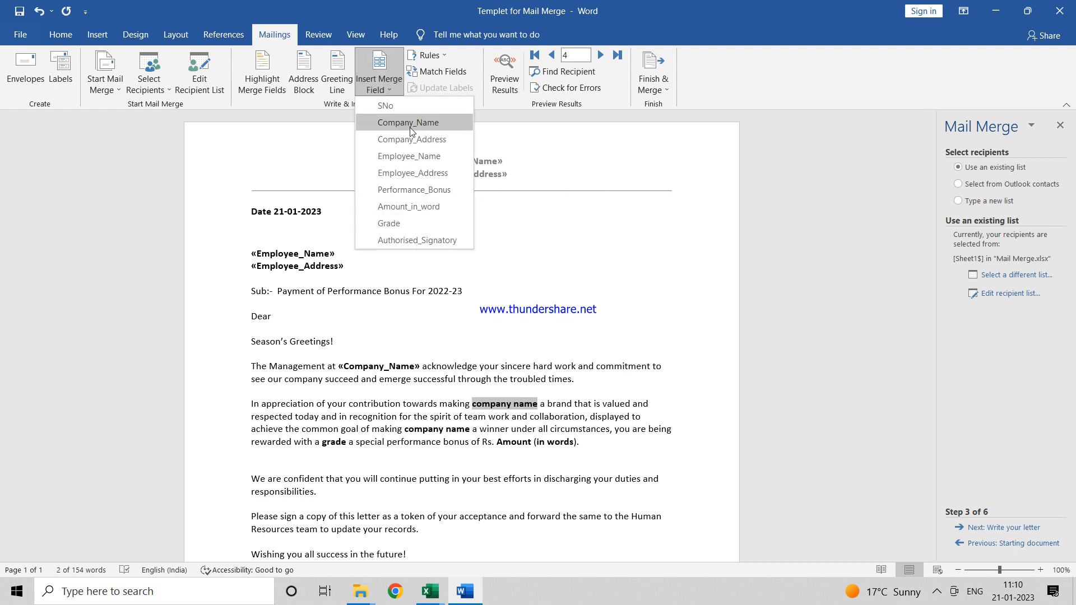
left_click(409, 126)
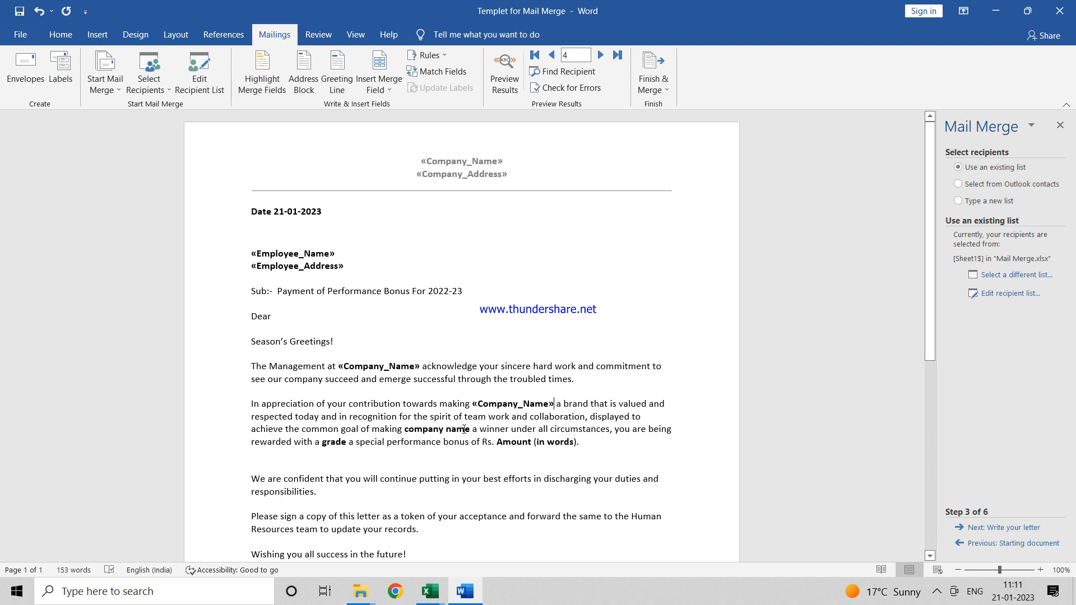
Step: Replace the company name placeholder before "a winner under all circumstances" with the Company_Name merge field
left_click_drag(469, 429, 404, 429)
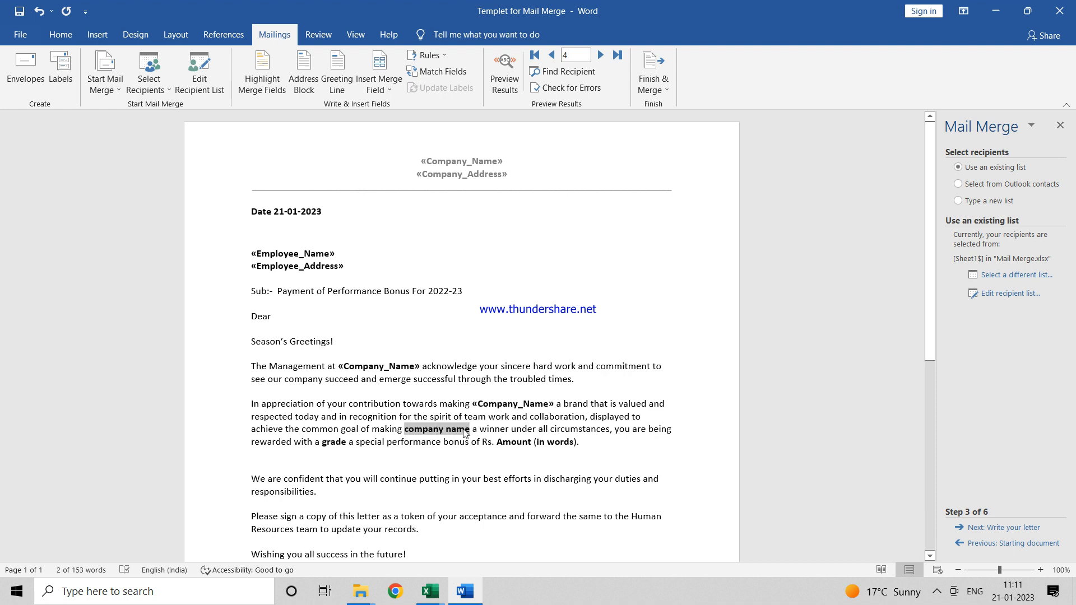
left_click(390, 90)
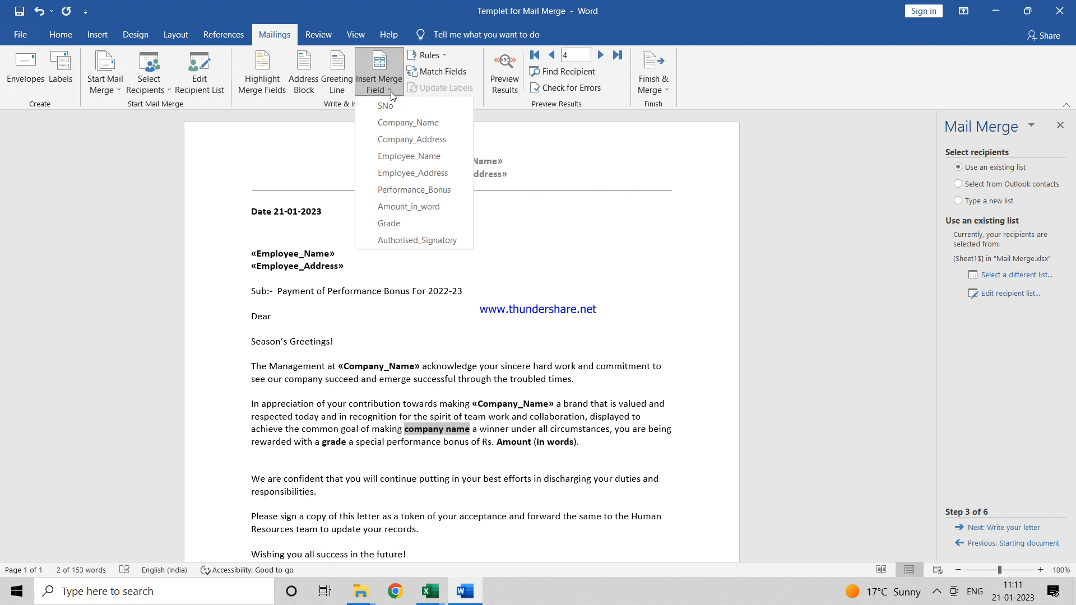
left_click(415, 123)
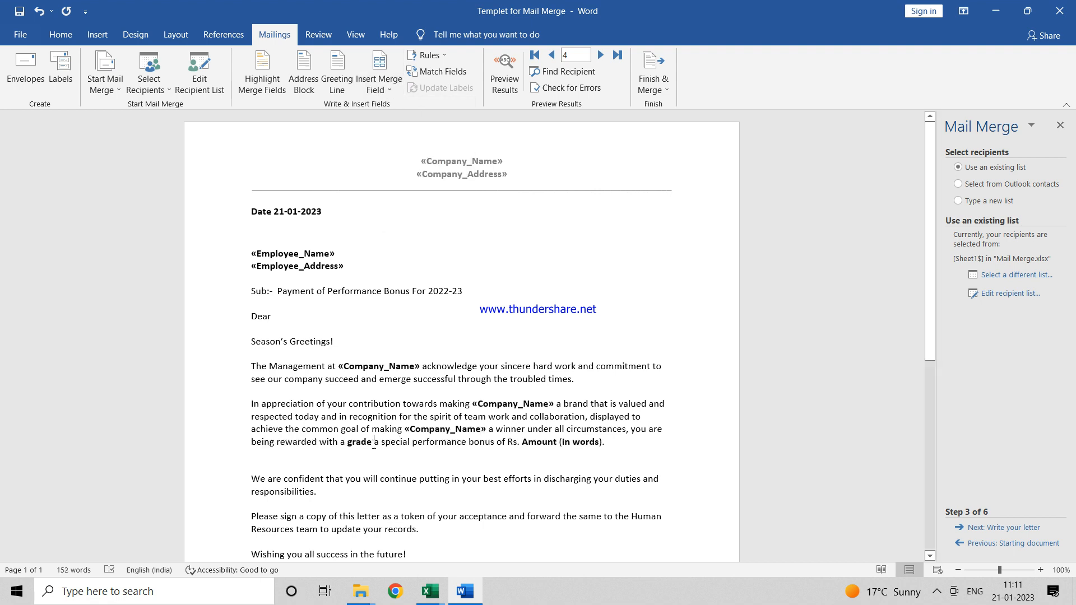
Step: Replace the grade placeholder in the bonus paragraph with the Grade merge field
key("shift+Left")
key("shift+Left")
key("shift+Left")
key("shift+Left")
key("shift+Left")
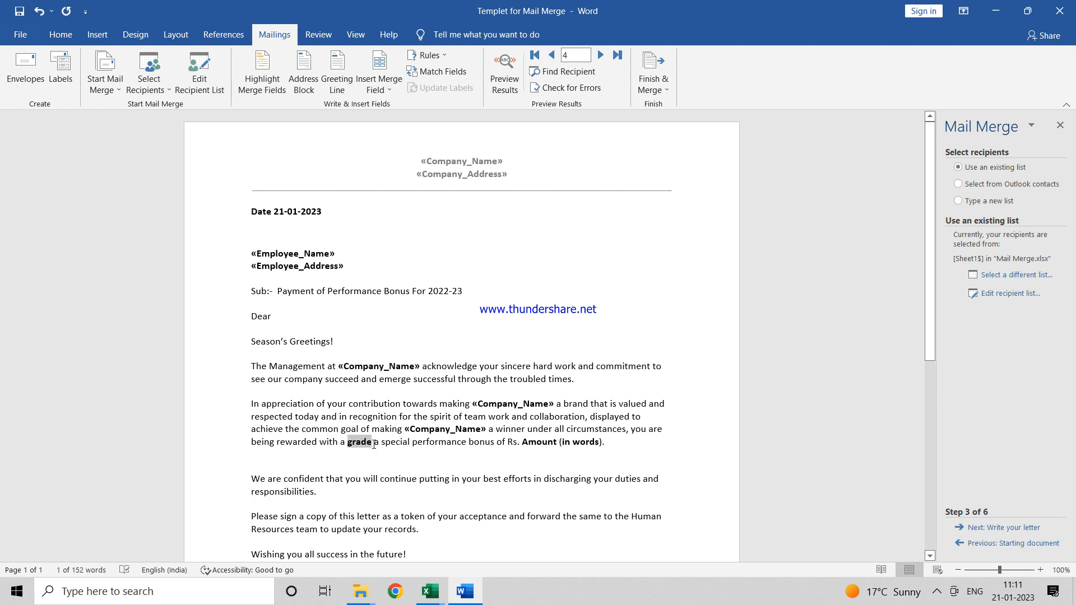
left_click(385, 91)
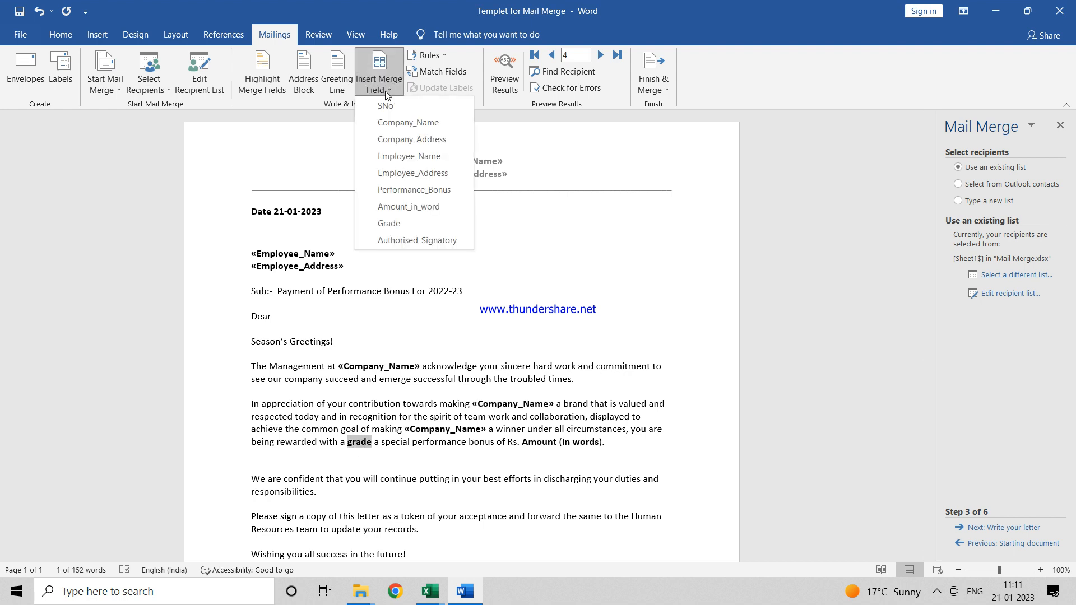
left_click(402, 223)
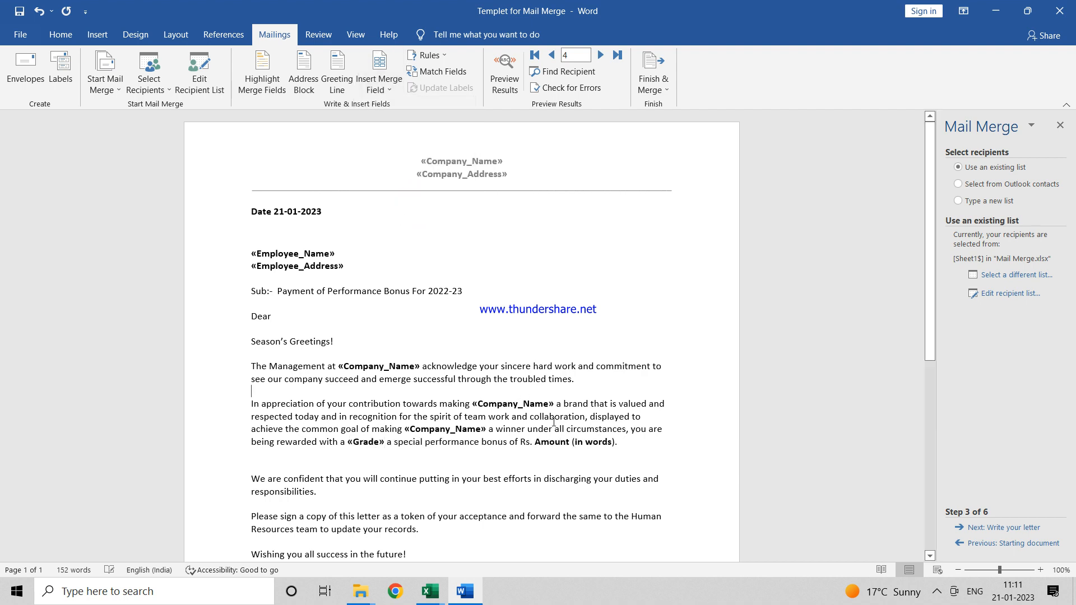
Step: Replace the Amount placeholder after "Rs." with the Performance_Bonus merge field
key("Right")
key("shift+Left")
key("shift+Left")
key("shift+Left")
key("shift+Left")
key("shift+Left")
key("shift+Left")
key("shift+Left")
key("shift+Left")
key("shift+Left")
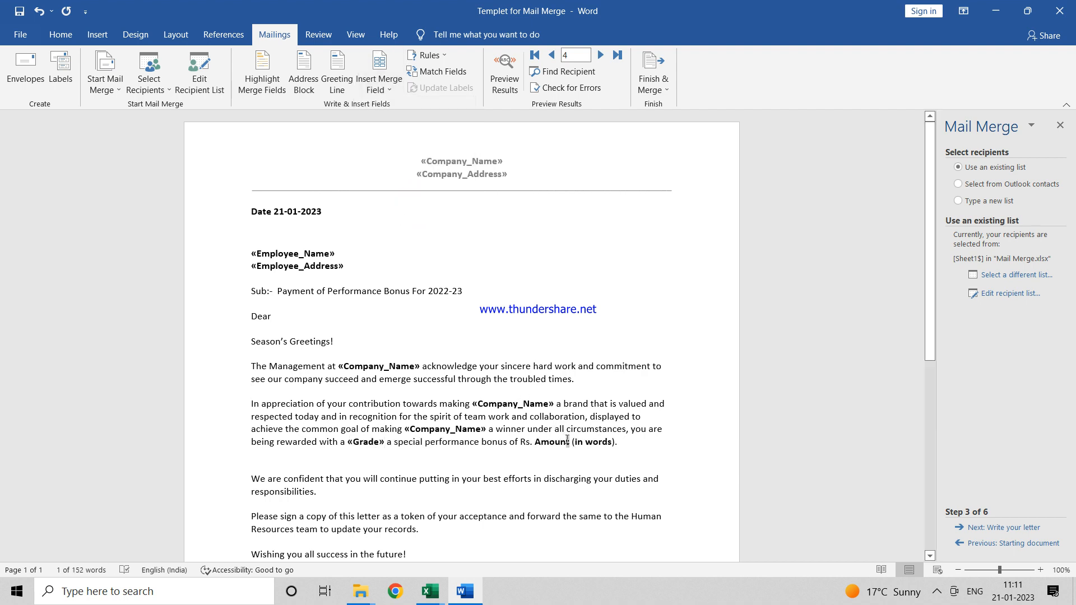
key("shift+Right")
key("shift+Right")
key("shift+Right")
left_click(388, 91)
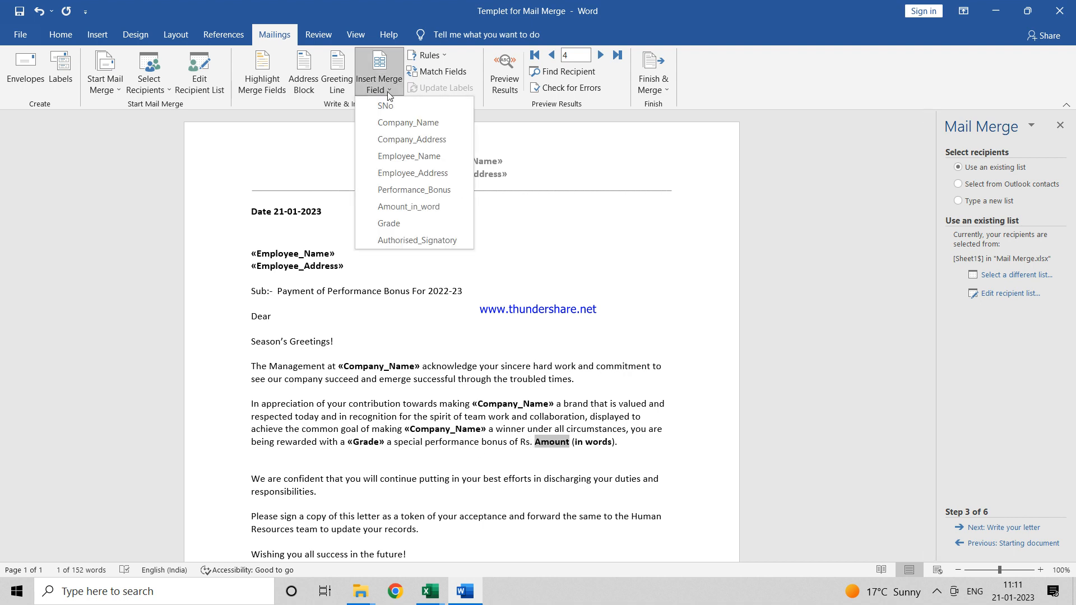
left_click(436, 190)
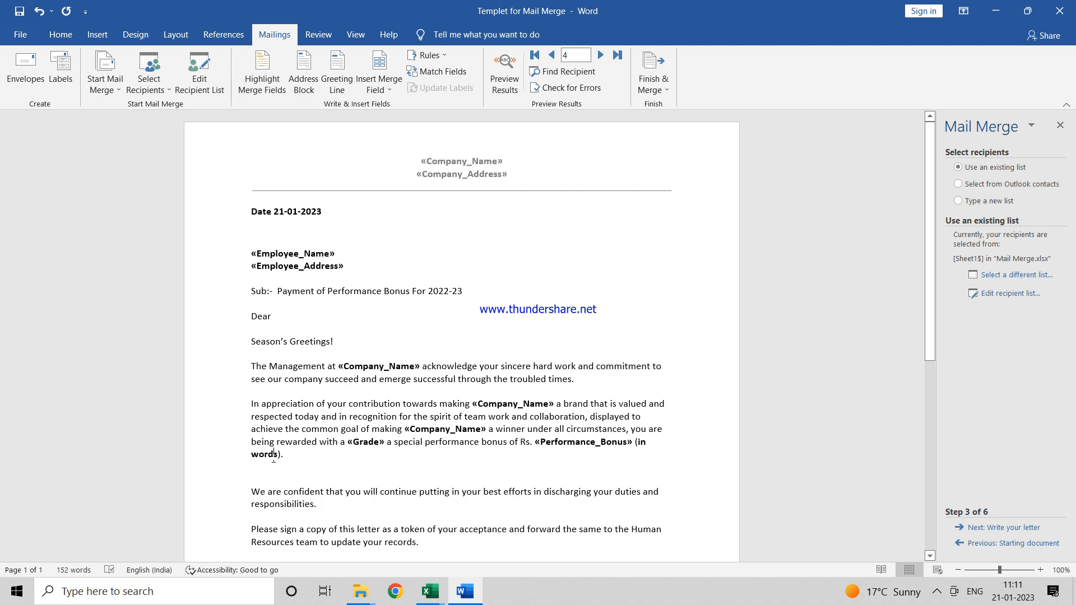
Step: Replace the "in words" placeholder inside the parentheses with the Amount_in_word merge field
key("shift+Left")
key("shift+Left")
key("shift+Left")
key("shift+Left")
key("shift+Left")
key("shift+Left")
key("shift+Left")
key("shift+Left")
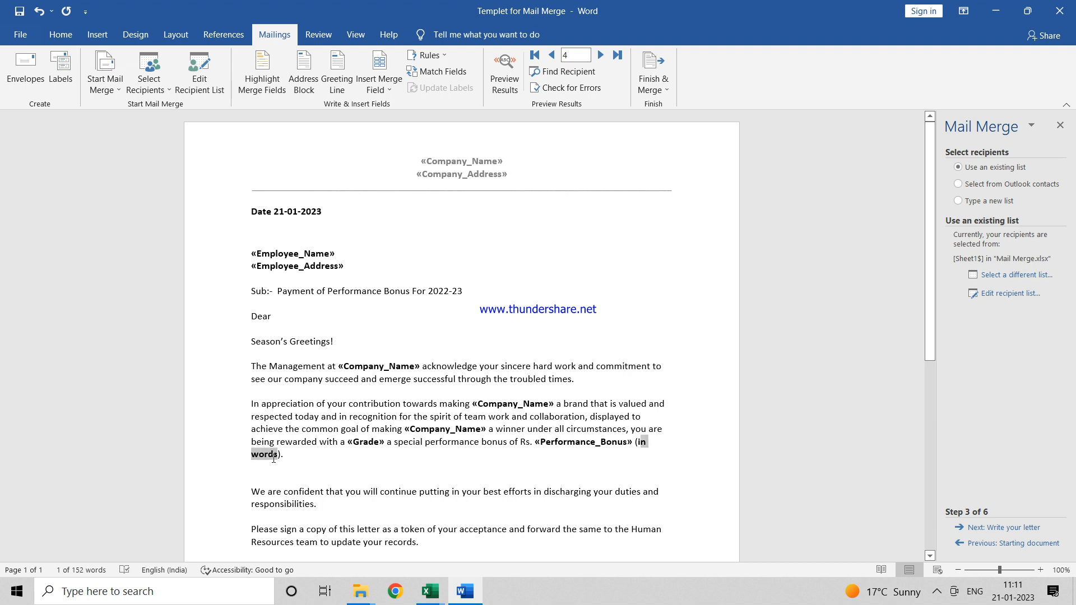
left_click(390, 89)
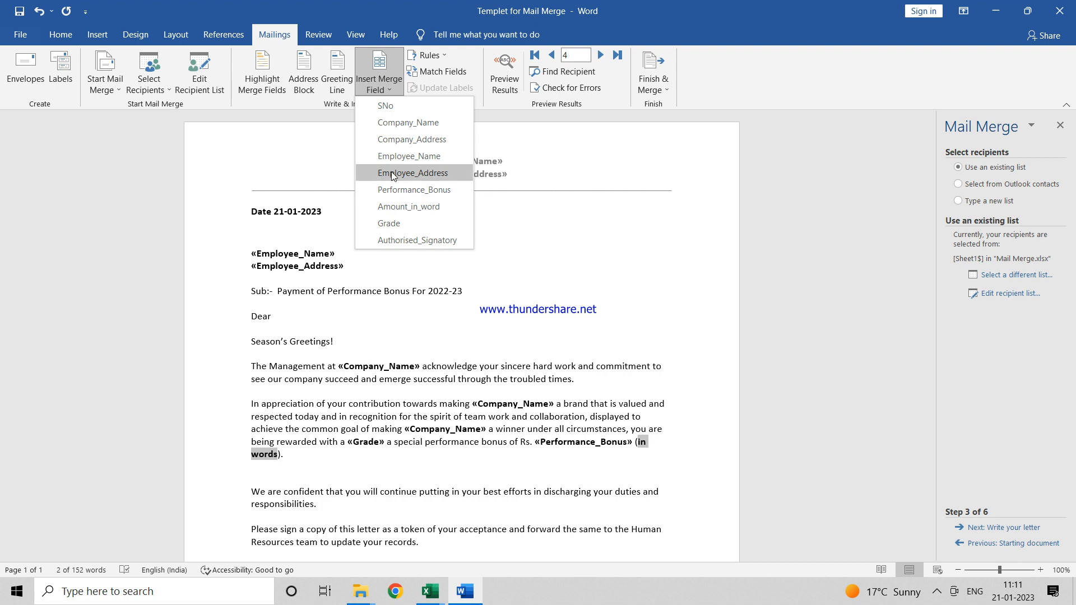
left_click(409, 206)
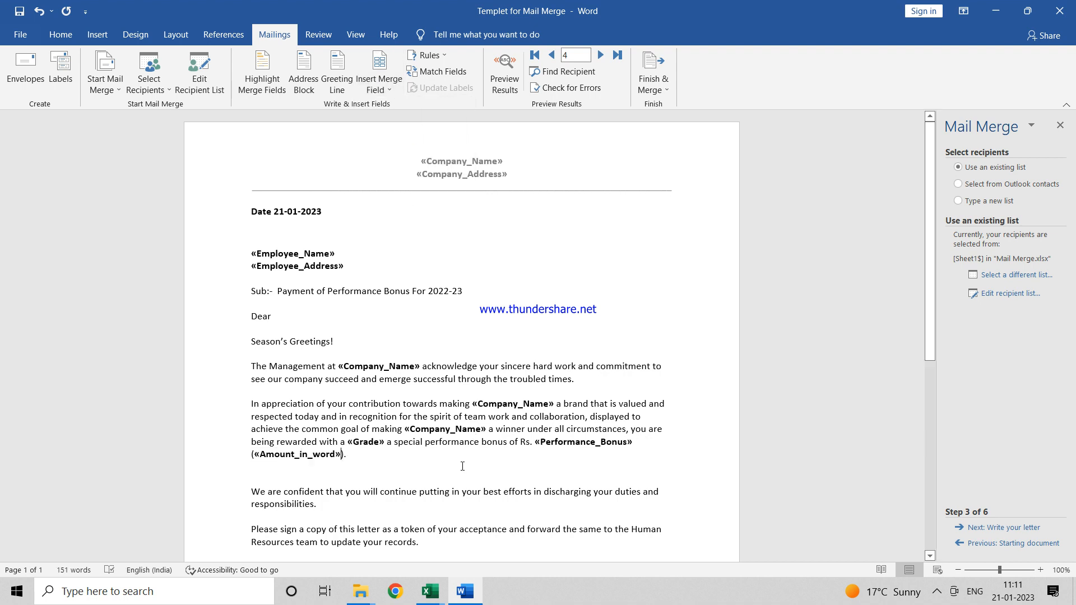
Step: Replace the Company Name placeholder after "For" in the letter's closing with the Company_Name merge field
scroll(462, 466, "down", 3)
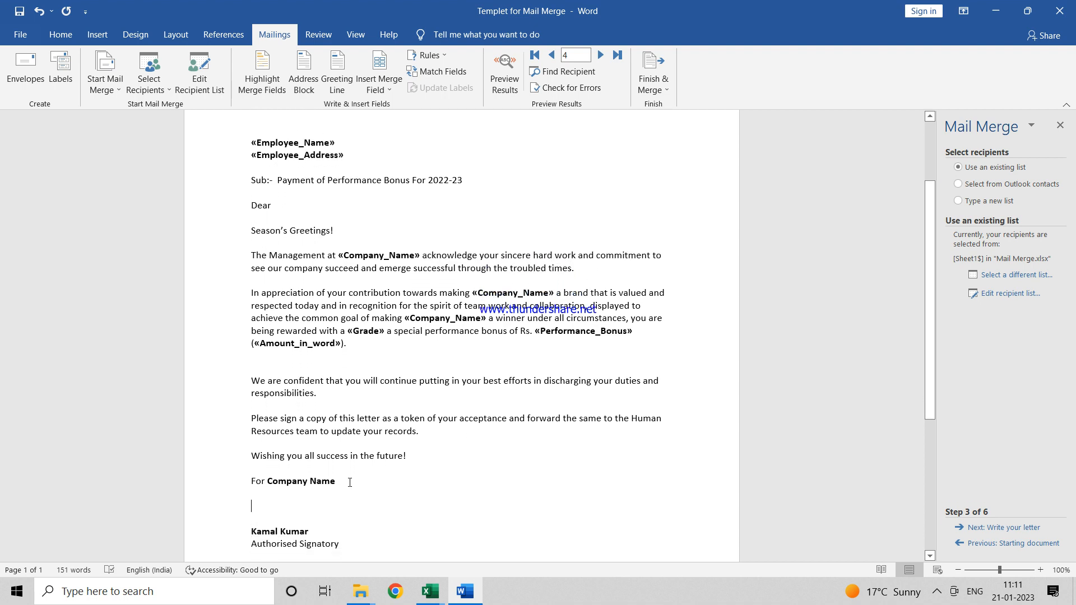
key("shift+Left")
key("shift+Left")
key("shift+Left")
key("shift+Left")
key("shift+Left")
key("shift+Left")
key("shift+Left")
key("shift+Left")
key("shift+Left")
key("shift+Left")
key("shift+Left")
key("shift+Left")
key("shift+Left")
key("shift+Right")
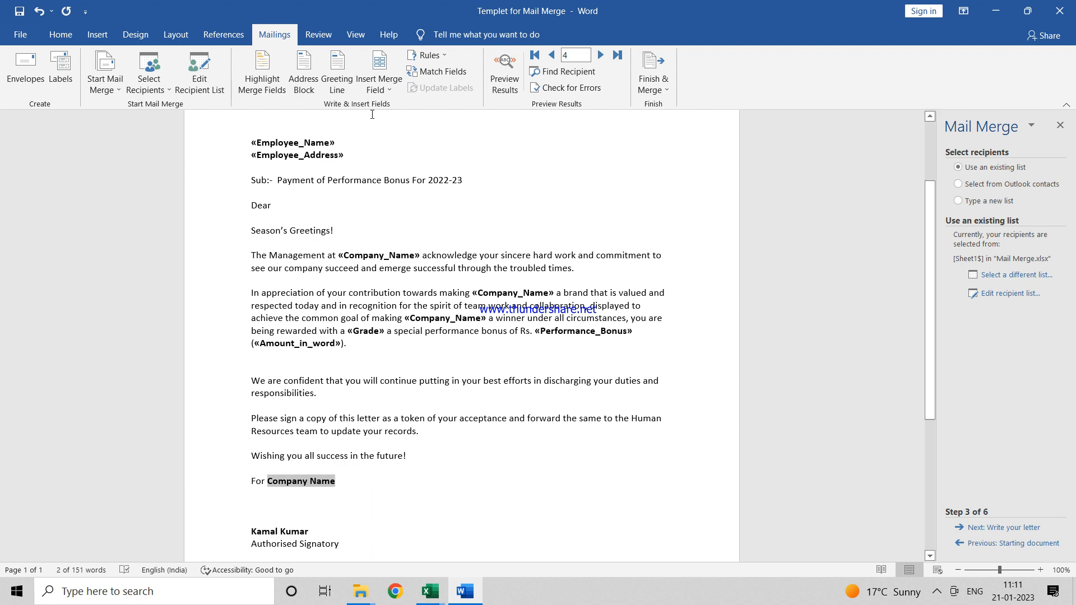
left_click(385, 91)
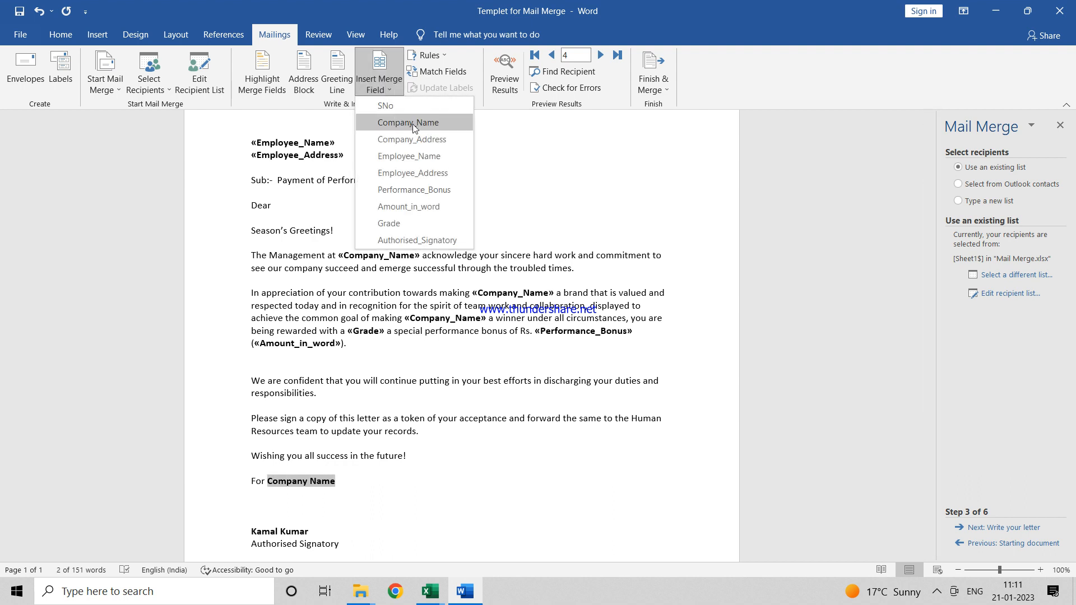
left_click(413, 122)
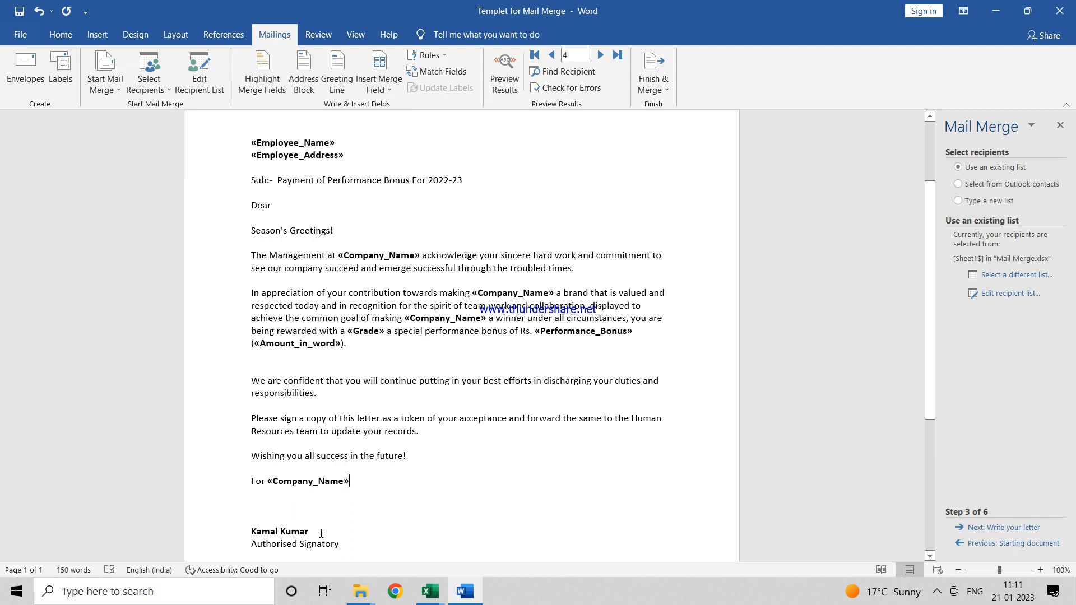
Step: Replace the signatory's name with the Authorised_Signatory merge field and put the "Authorised Signatory" title back on its own line
key("shift+Left")
key("shift+Left")
key("shift+Left")
key("shift+Left")
key("shift+Left")
key("shift+Left")
key("shift+Left")
key("shift+Left")
key("shift+Left")
key("shift+Left")
key("shift+Left")
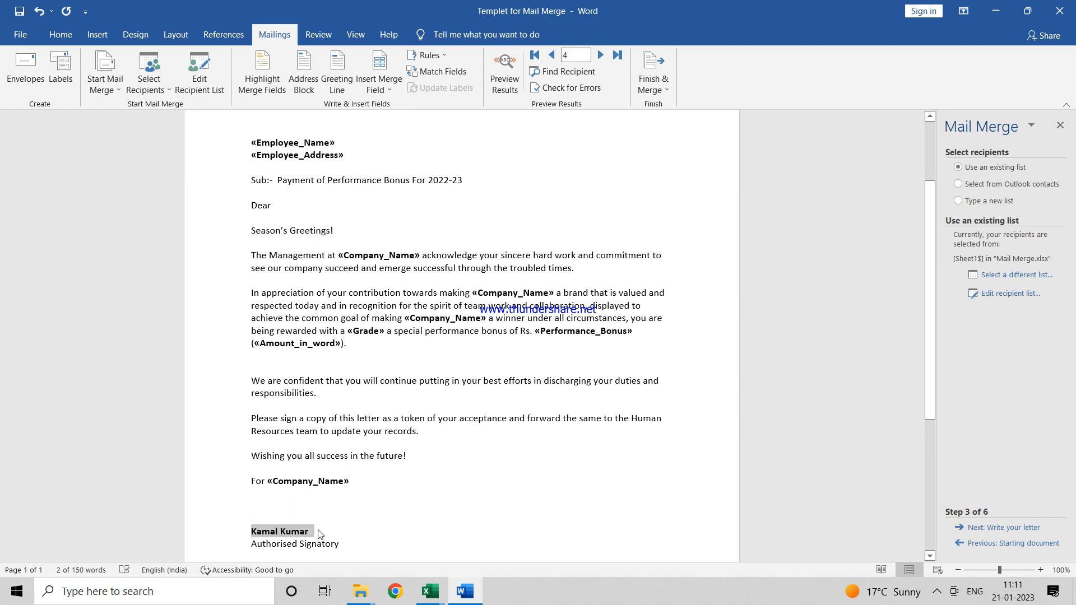
left_click(392, 88)
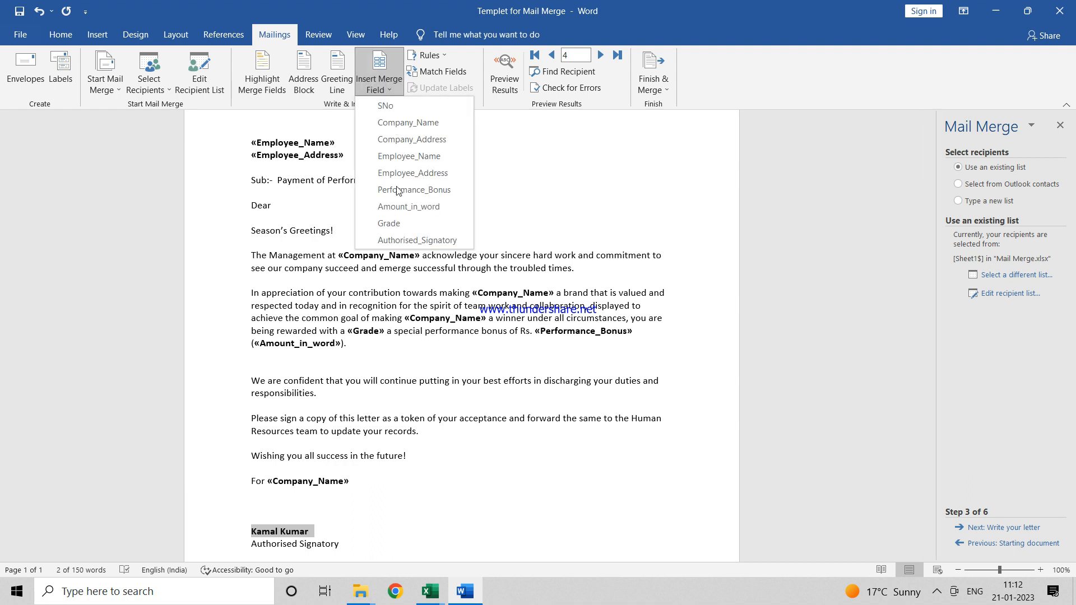
left_click(410, 241)
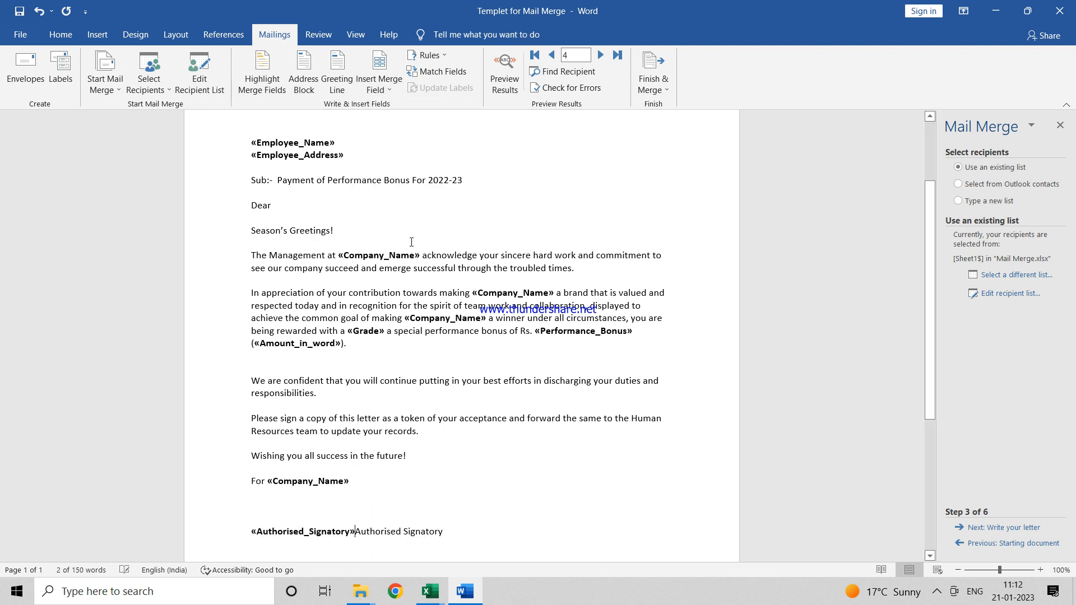
key("Return")
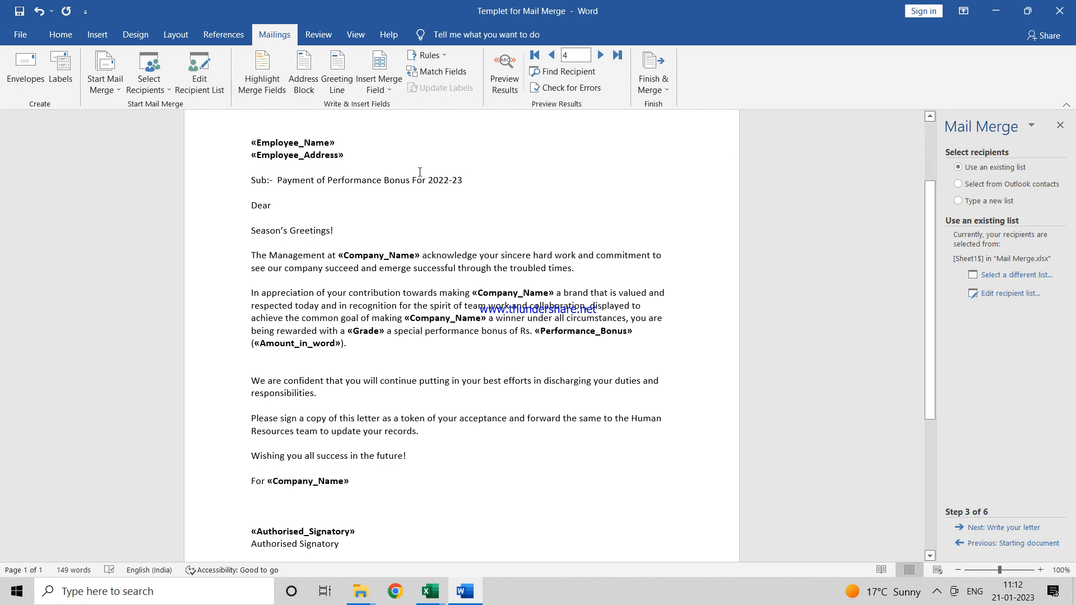
Step: Review the merge fields throughout the letter template, from the employee name to the authorised signatory
key("Up")
key("Up")
key("Up")
key("Up")
key("Up")
key("Up")
key("Up")
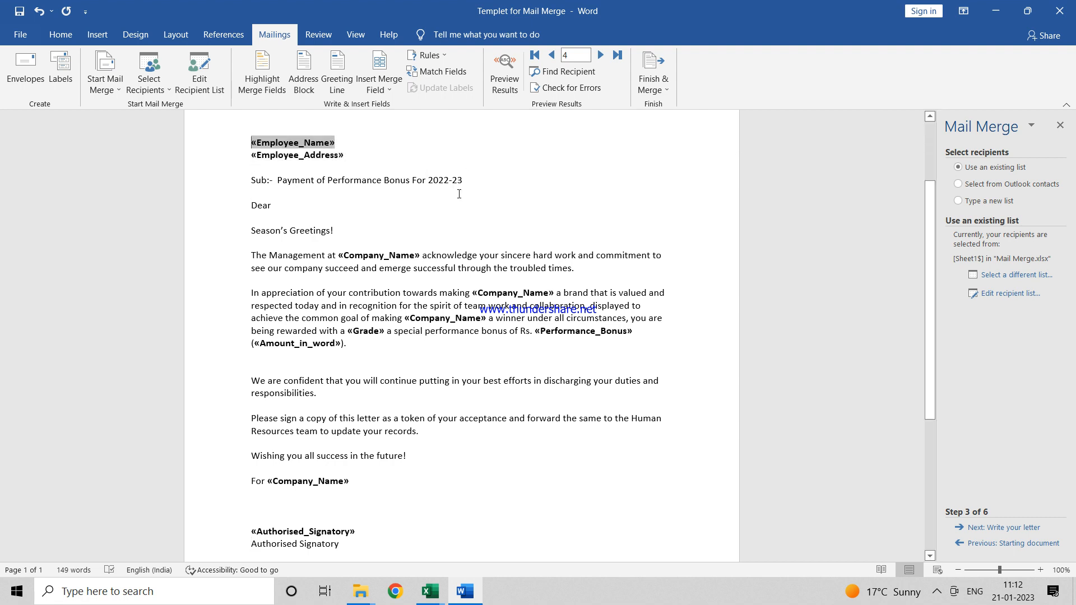
key("Down")
key("Down")
key("Down")
key("Down")
key("Down")
key("Down")
key("Down")
key("Down")
key("Down")
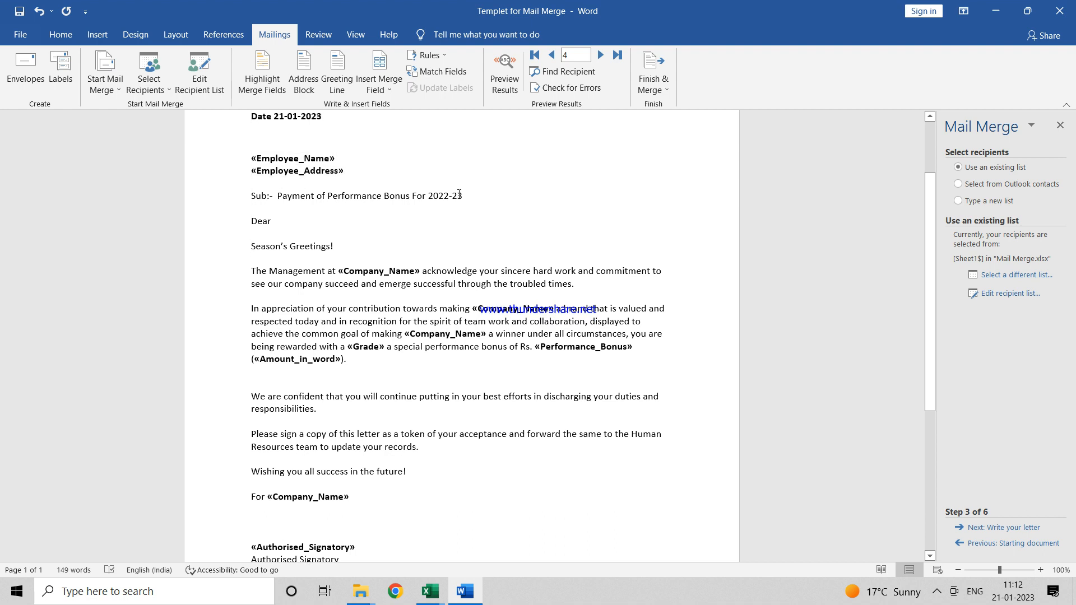
Step: Advance the mail merge from recipient selection through the letter preview to the final Complete the merge stage
left_click(551, 258)
left_click(1015, 529)
left_click(1015, 528)
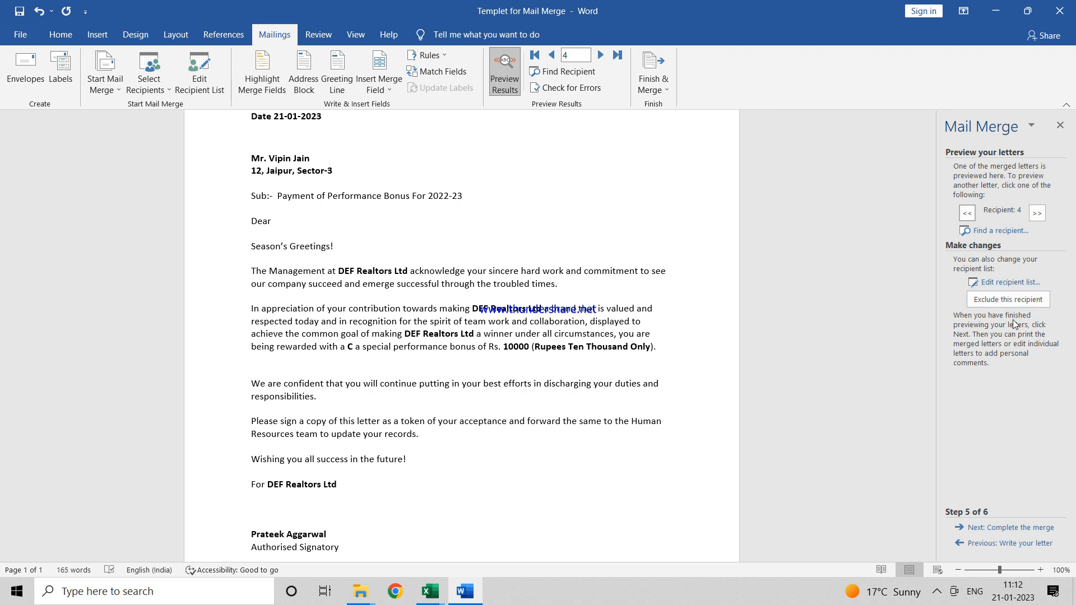
left_click(1000, 528)
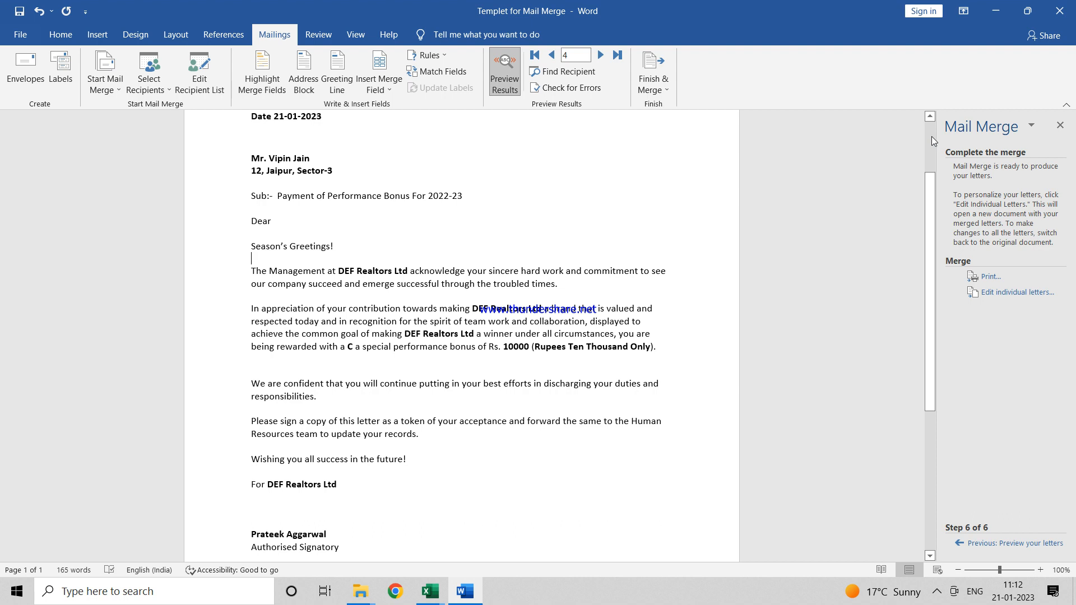
scroll(932, 136, "up", 3)
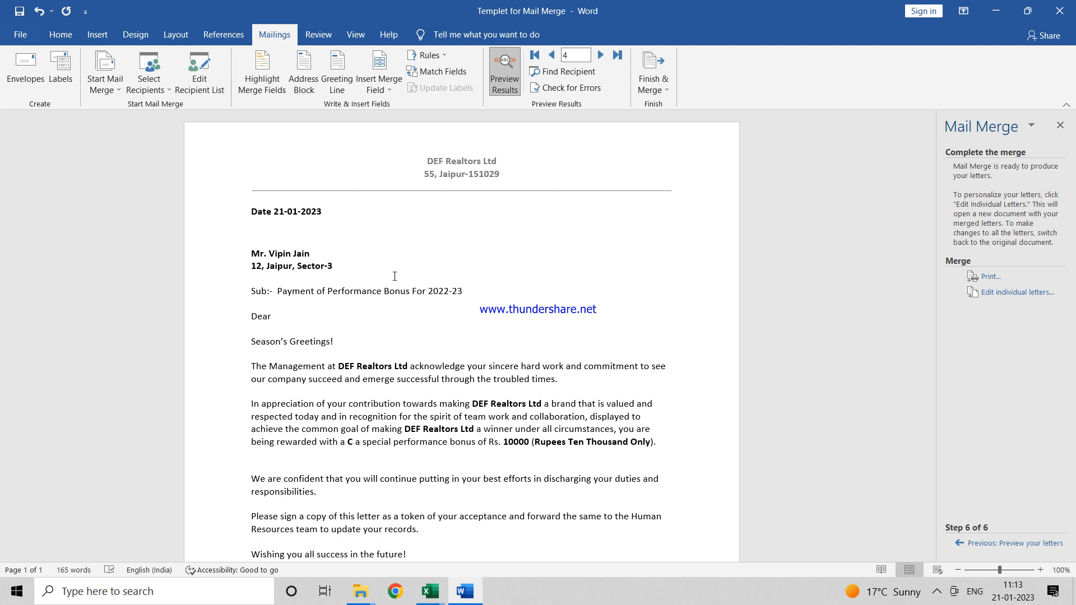
Step: Merge all records into a new document of editable individual letters
left_click(998, 293)
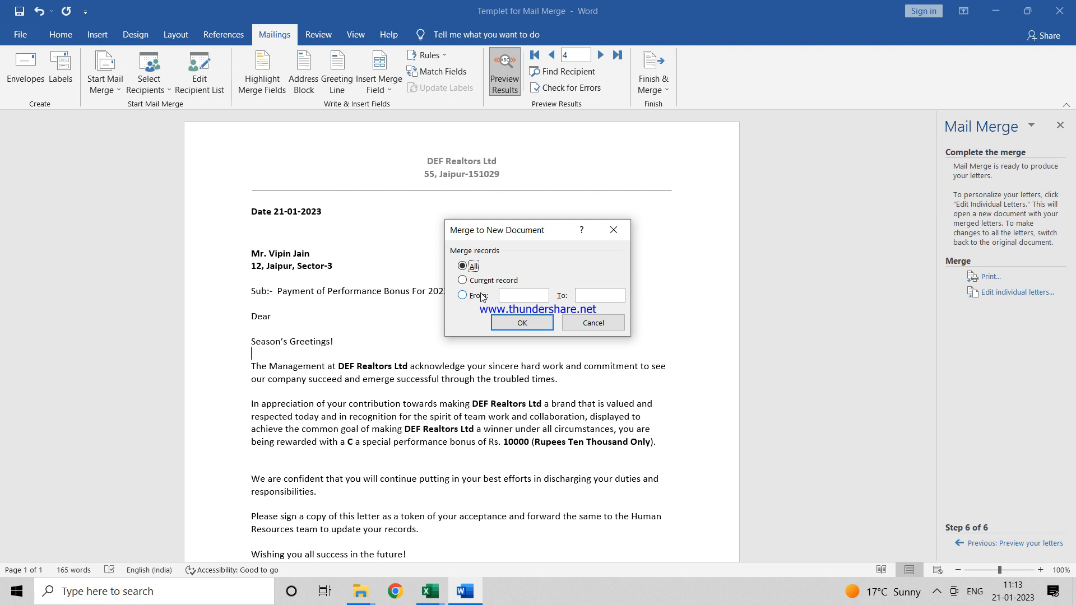
left_click(517, 322)
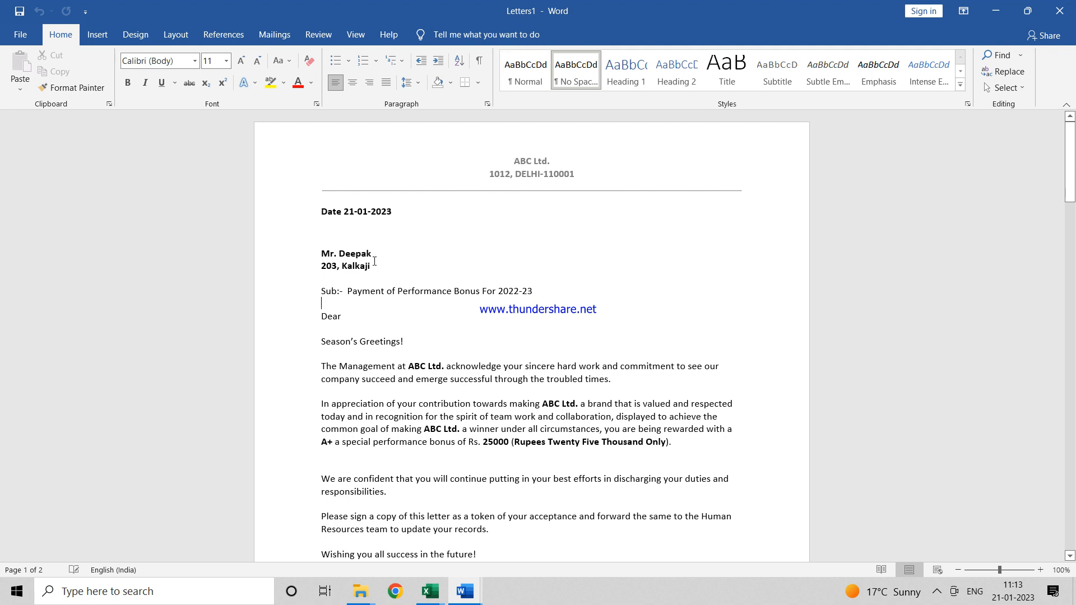
Step: Read through the merged letters for ABC Ltd., BCD Ltd. and CDE Pvt. Ltd. down to the start of the DEF Realtors Ltd letter
left_click(515, 182)
key("Down")
key("Down")
key("Down")
key("Down")
key("Down")
key("Down")
key("Down")
key("Down")
key("Down")
key("Down")
key("Down")
key("Down")
key("Down")
key("Down")
key("Down")
key("Down")
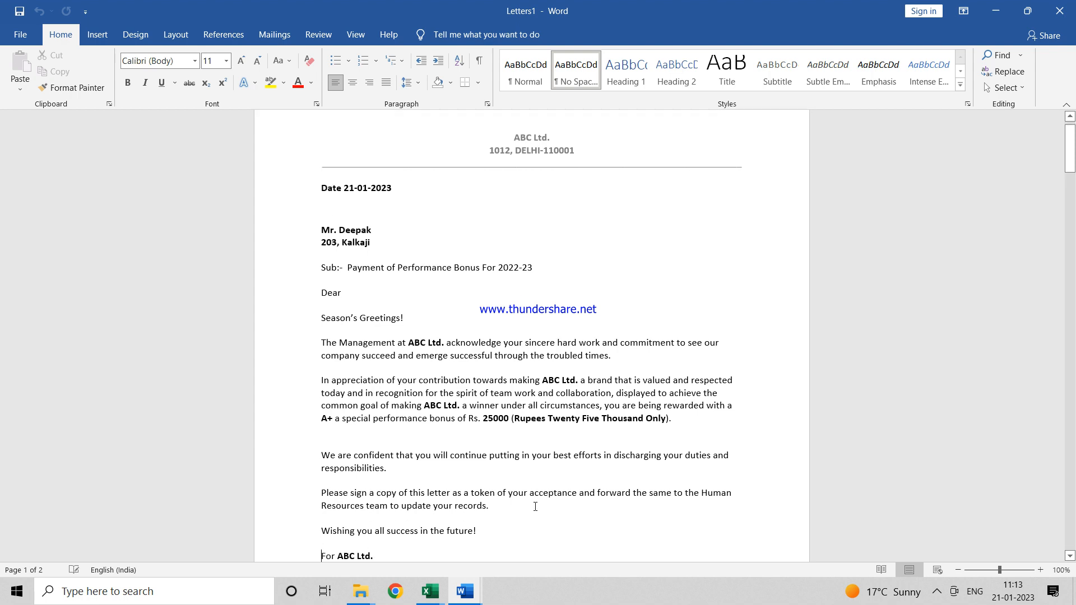
key("Down")
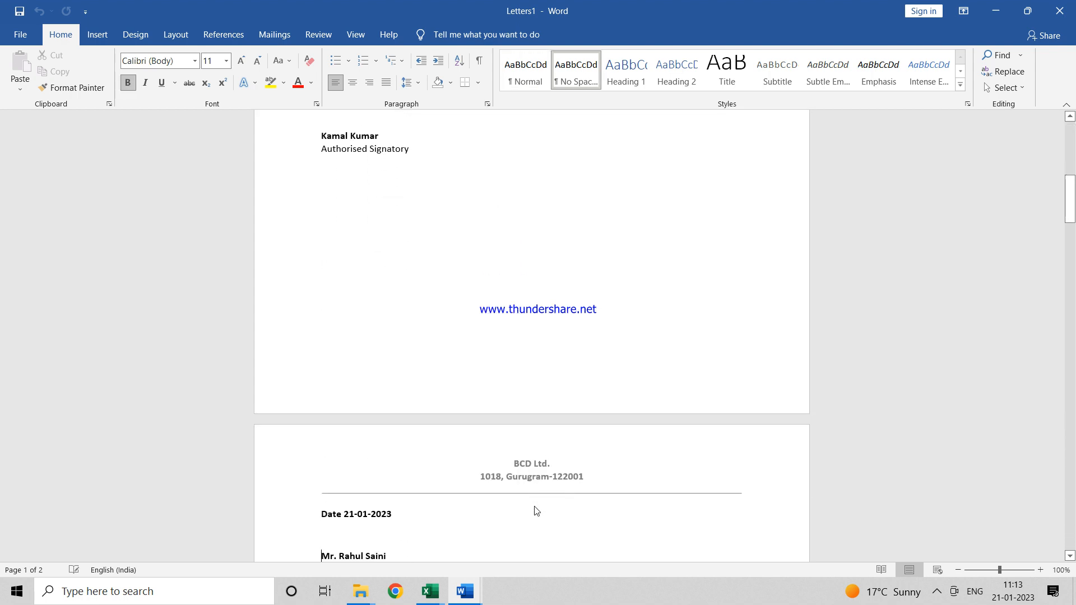
key("Up")
key("Down")
key("Down")
key("Down")
key("Down")
key("Down")
key("Down")
key("Down")
key("Down")
key("Down")
key("Down")
key("Down")
key("Down")
key("Down")
key("Down")
key("Down")
key("Down")
key("Down")
key("Down")
key("Down")
key("Down")
key("Down")
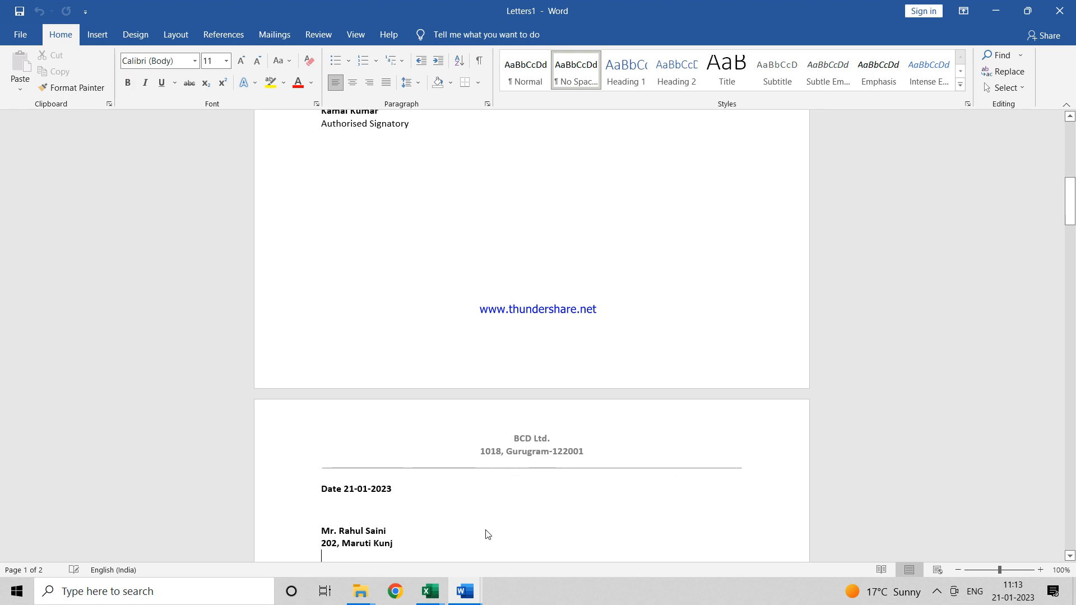
key("Down")
key("Down")
key("Down")
key("Down")
key("Down")
key("Down")
key("Down")
key("Down")
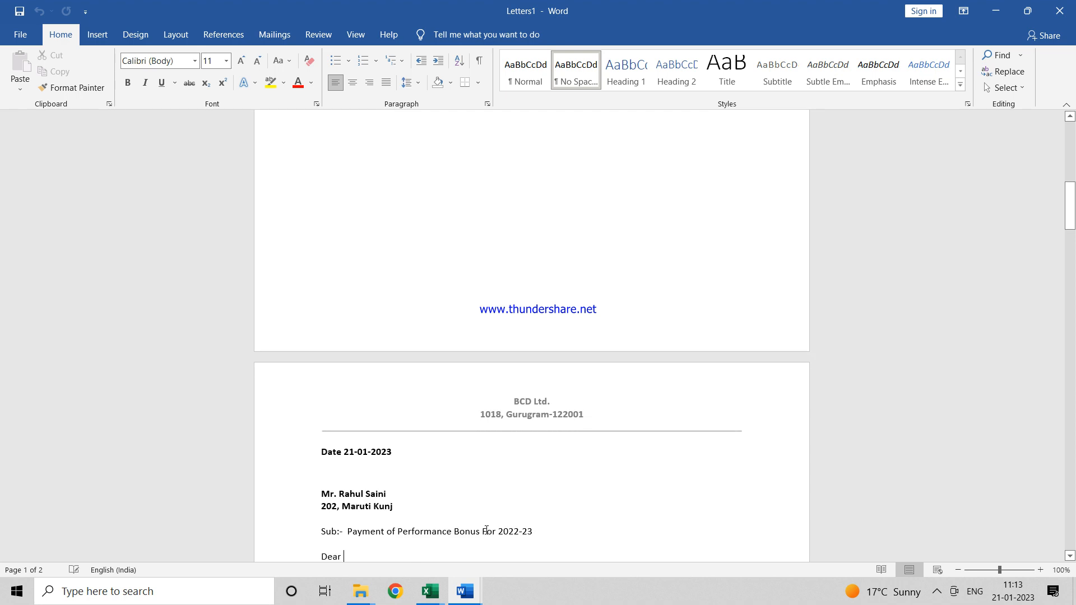
key("Down")
key("Down")
key("Down")
key("Down")
key("Down")
key("Down")
key("Down")
key("Down")
key("Down")
key("Down")
key("Down")
key("Down")
key("Down")
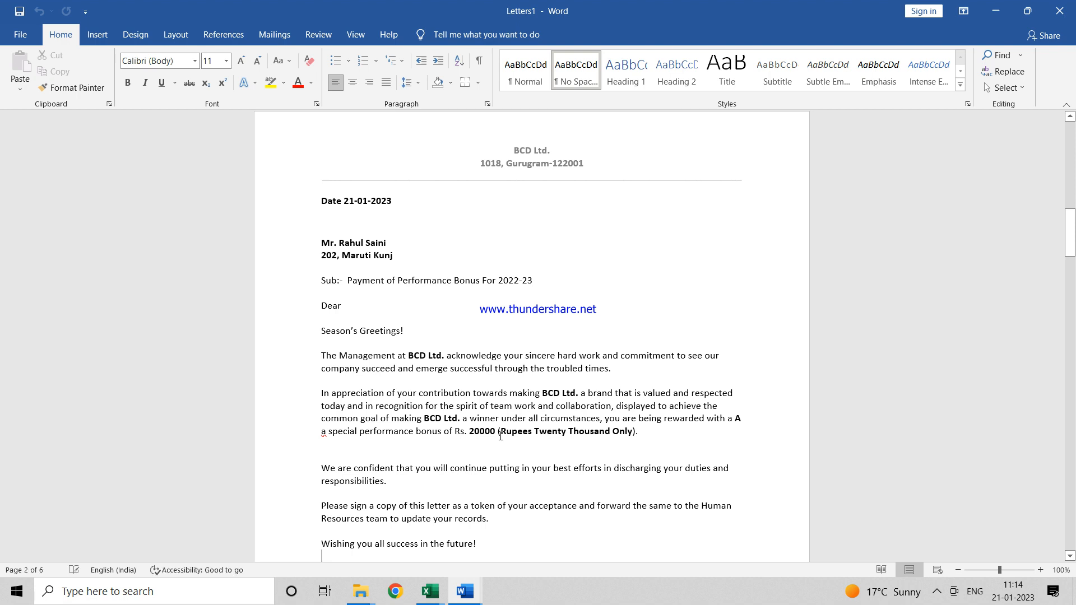
key("Down")
key("Down")
key("Down")
key("Down")
key("Down")
key("Down")
key("Down")
key("Down")
key("Down")
key("Down")
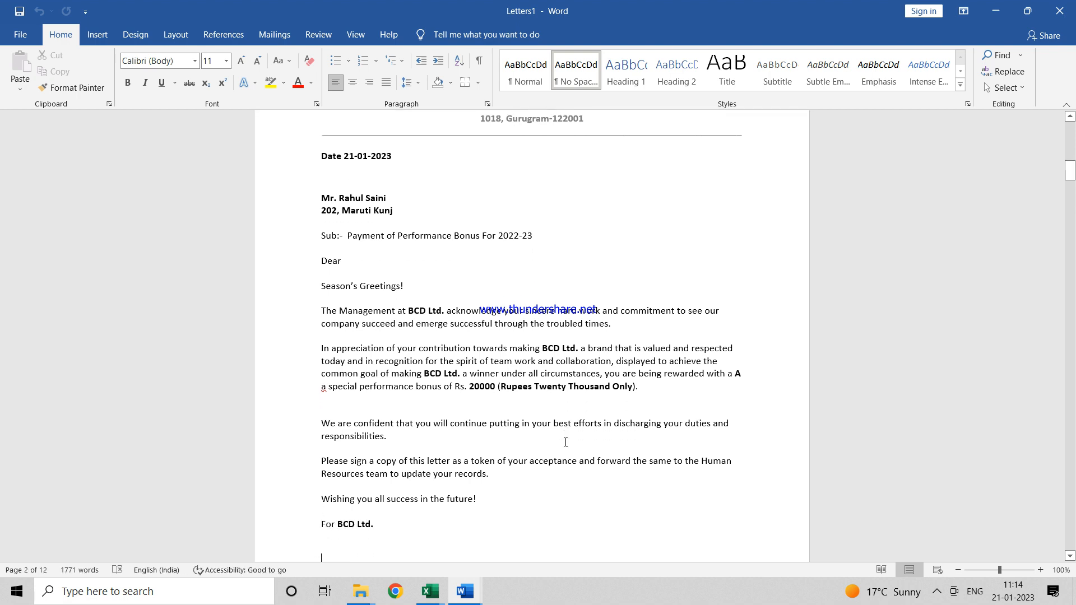
key("Down")
key("Down")
key("Down")
key("Down")
key("Down")
key("Down")
key("Down")
key("Down")
key("Down")
key("Down")
key("Down")
key("Down")
key("Down")
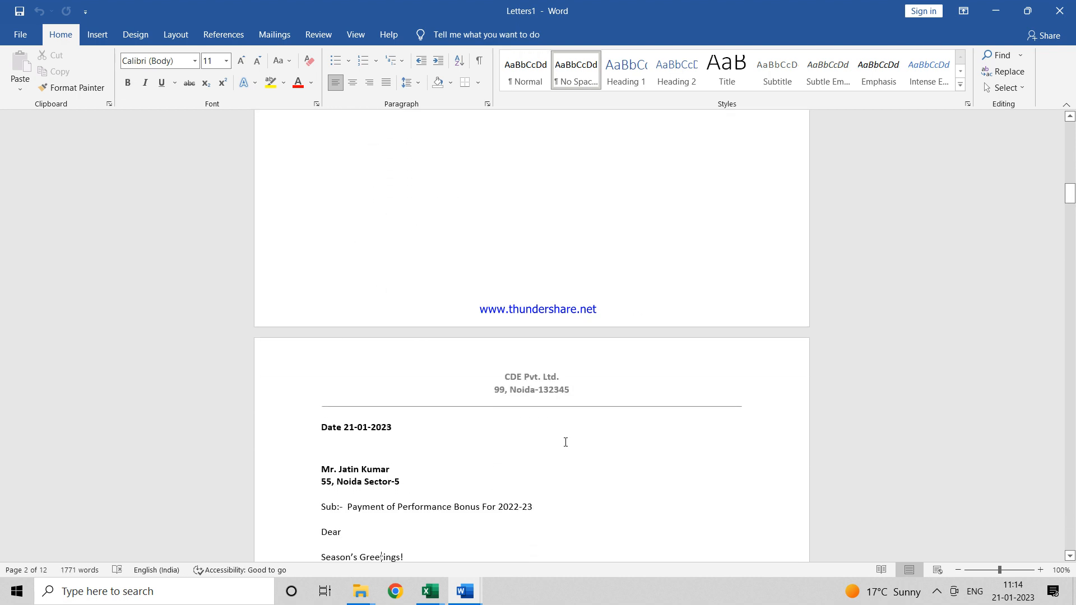
key("Down")
key("Down")
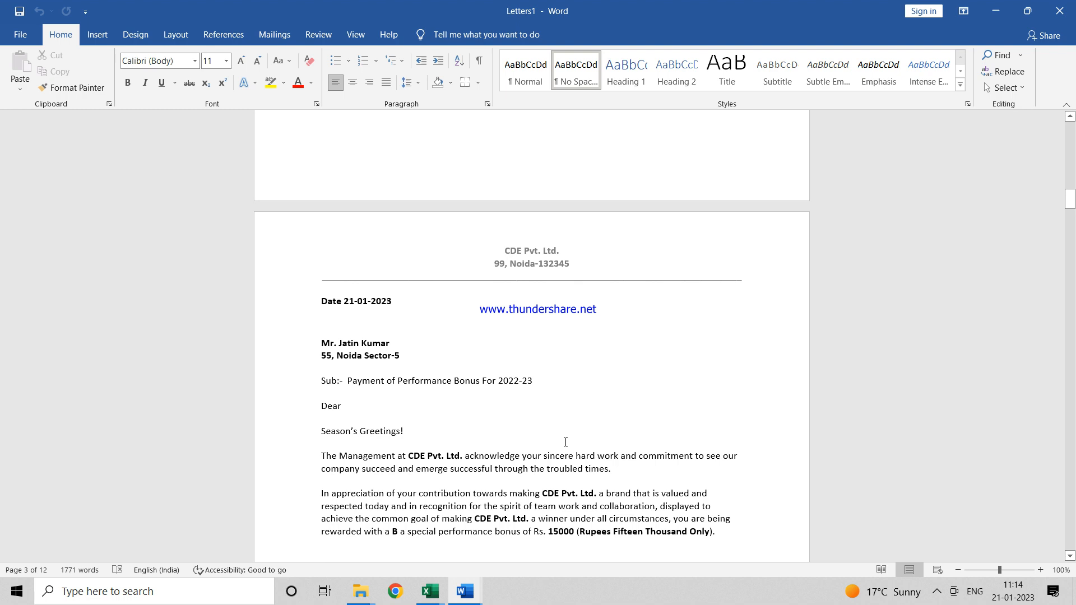
key("Down")
key("Down")
key("Down")
key("Down")
key("Down")
key("Down")
key("Down")
key("Down")
key("Down")
key("Down")
key("Down")
key("Down")
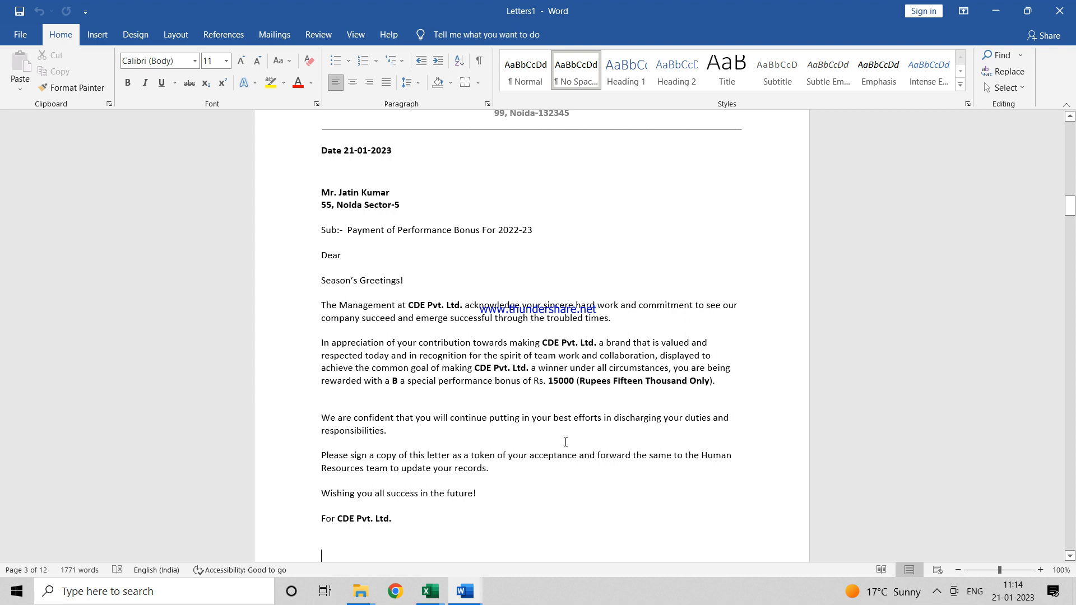
key("Down")
key("Down")
key("Down")
key("Down")
key("Down")
key("Down")
key("Down")
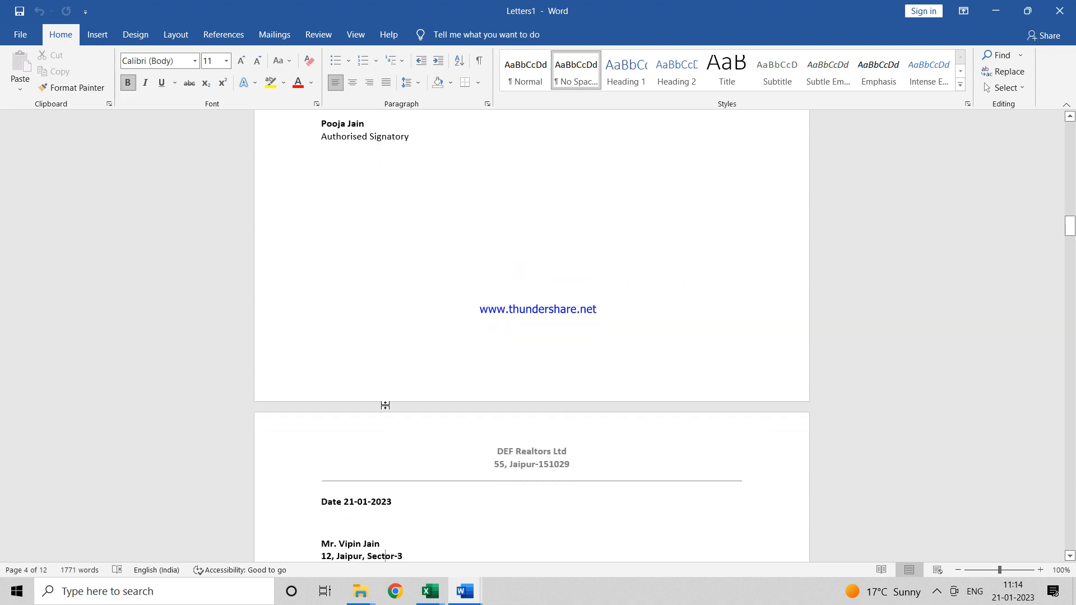
Step: Look at the Save As locations for the merged letters, and close that document without saving it
left_click(20, 35)
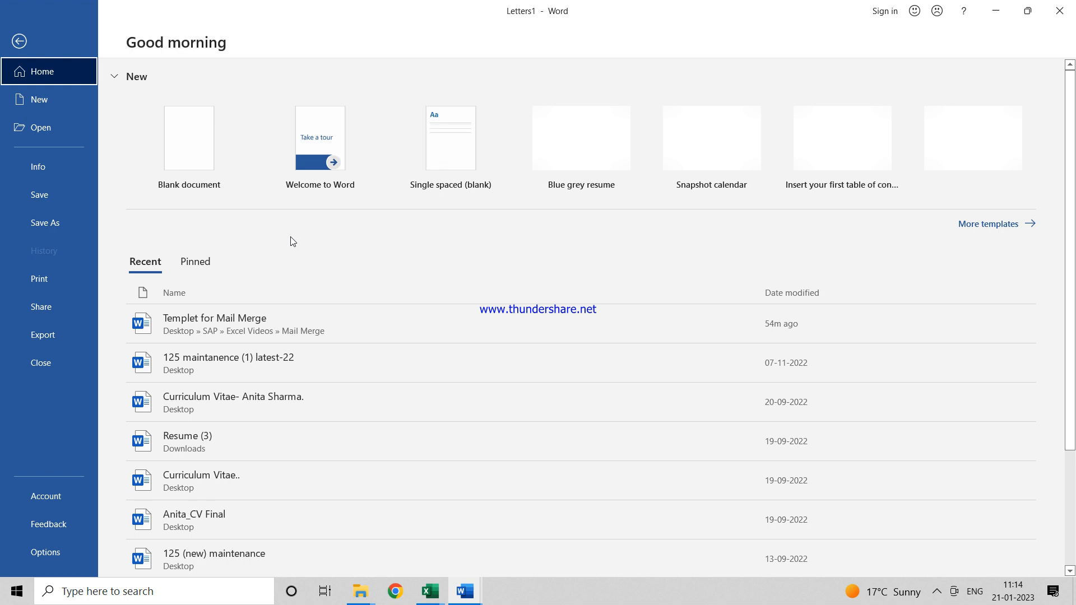
left_click(67, 230)
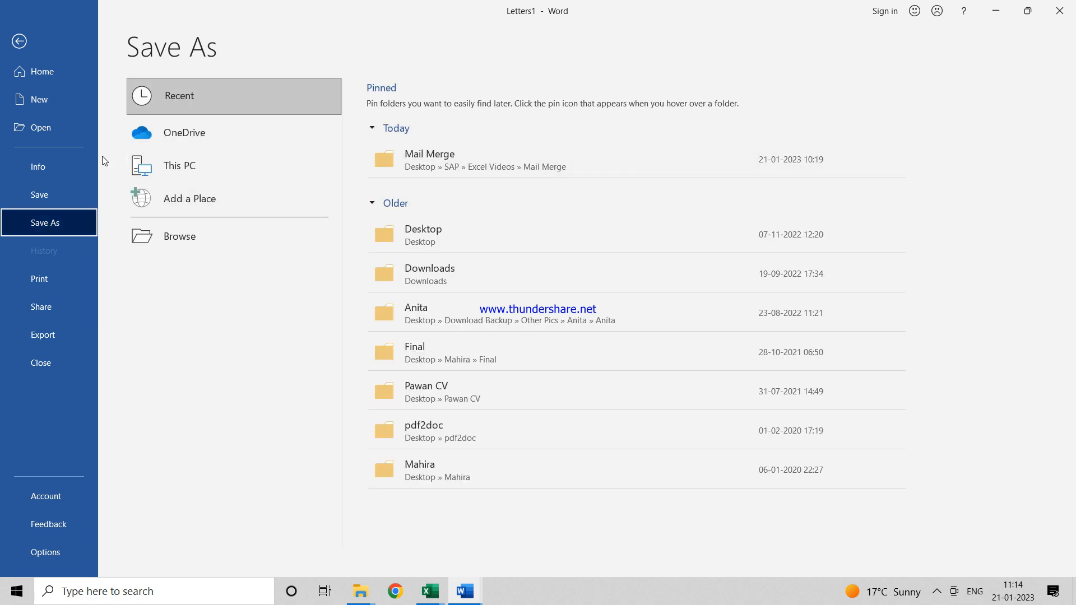
key("Escape")
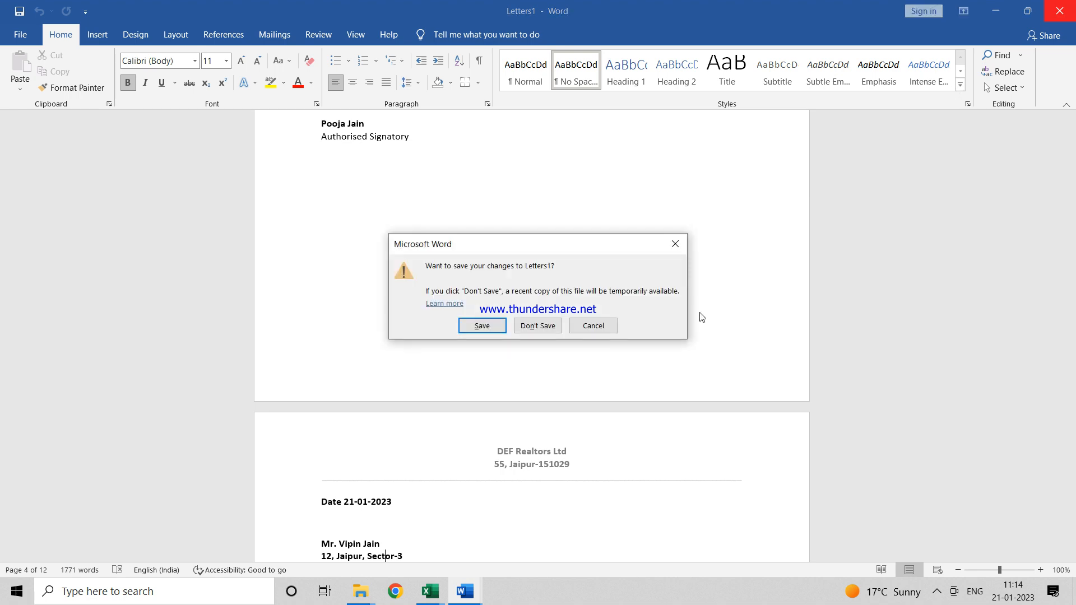
left_click(543, 328)
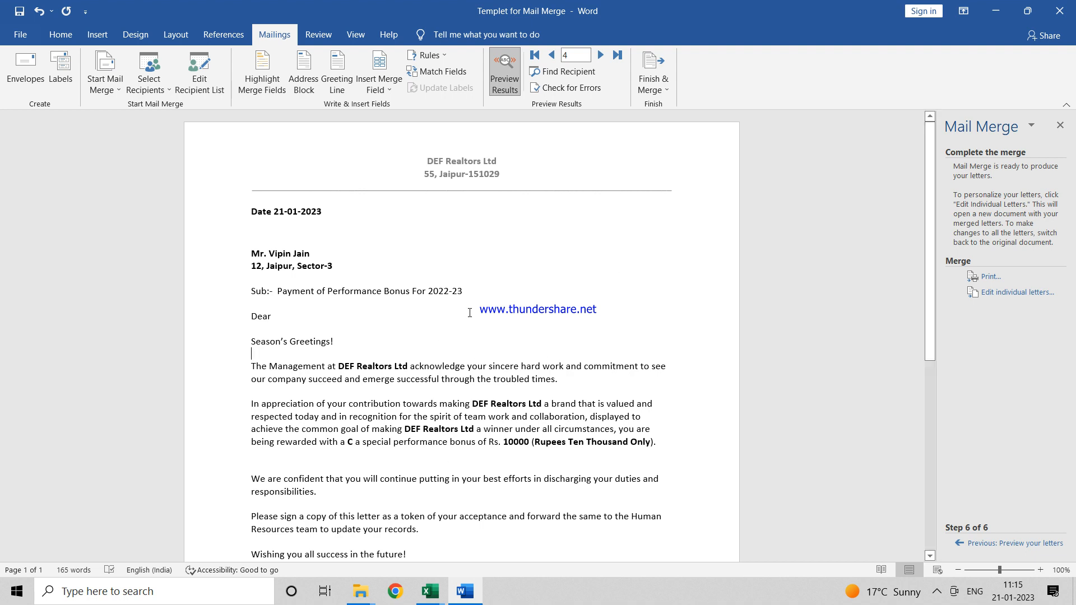
Step: Look over the previewed template letter and generate individual letters for all records in a new document again
left_click(375, 368)
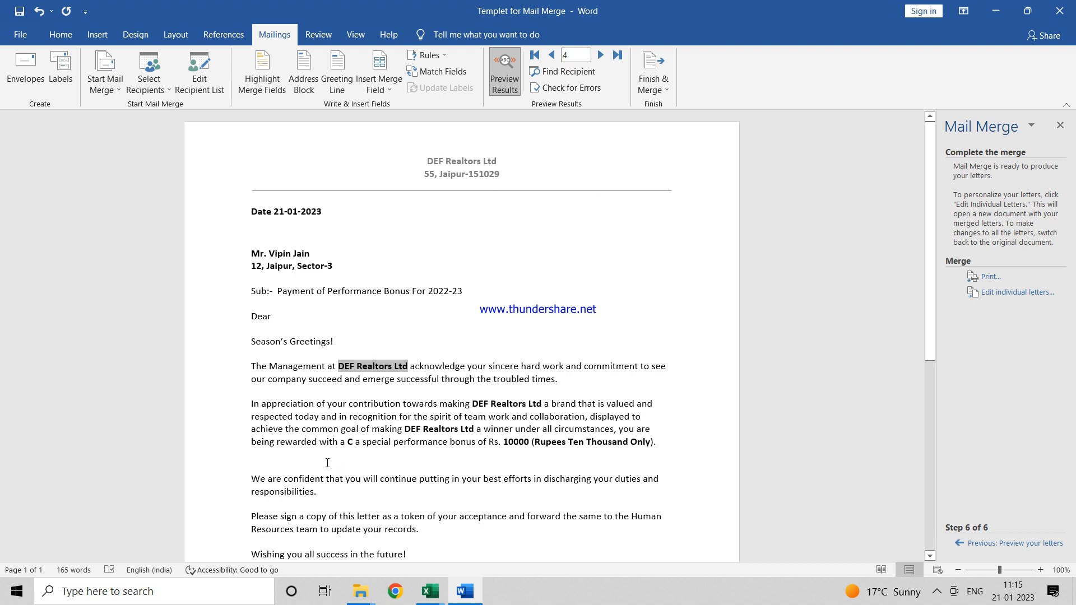
left_click(930, 534)
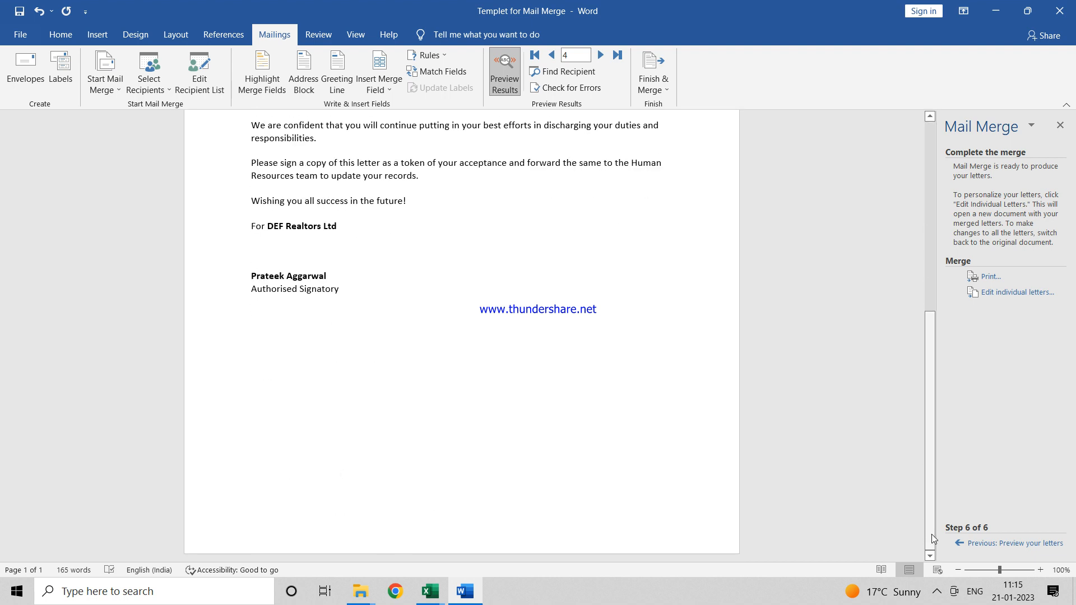
left_click(928, 174)
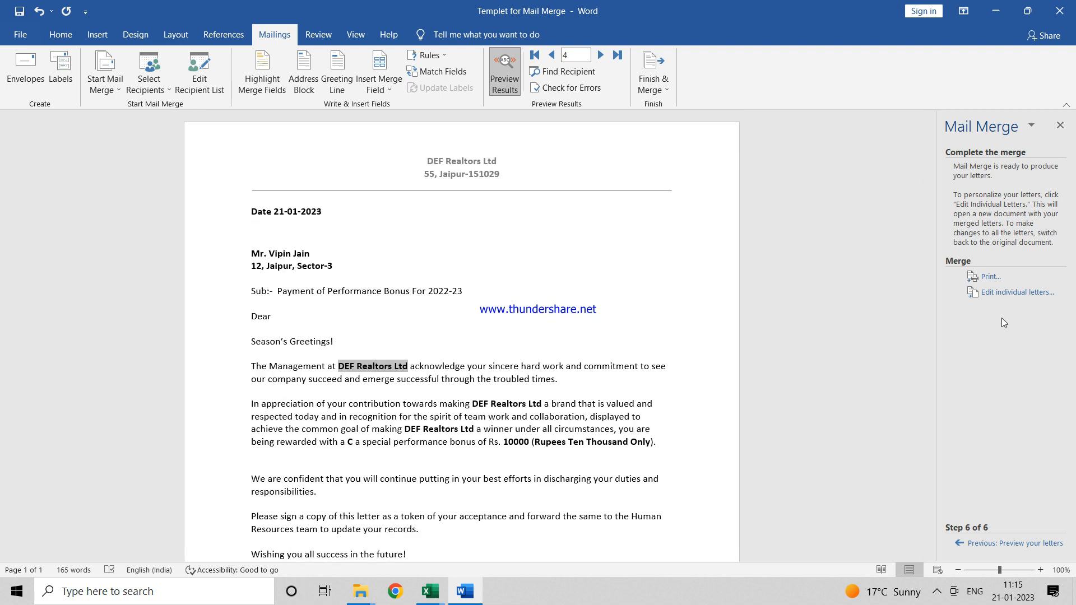
left_click(1018, 293)
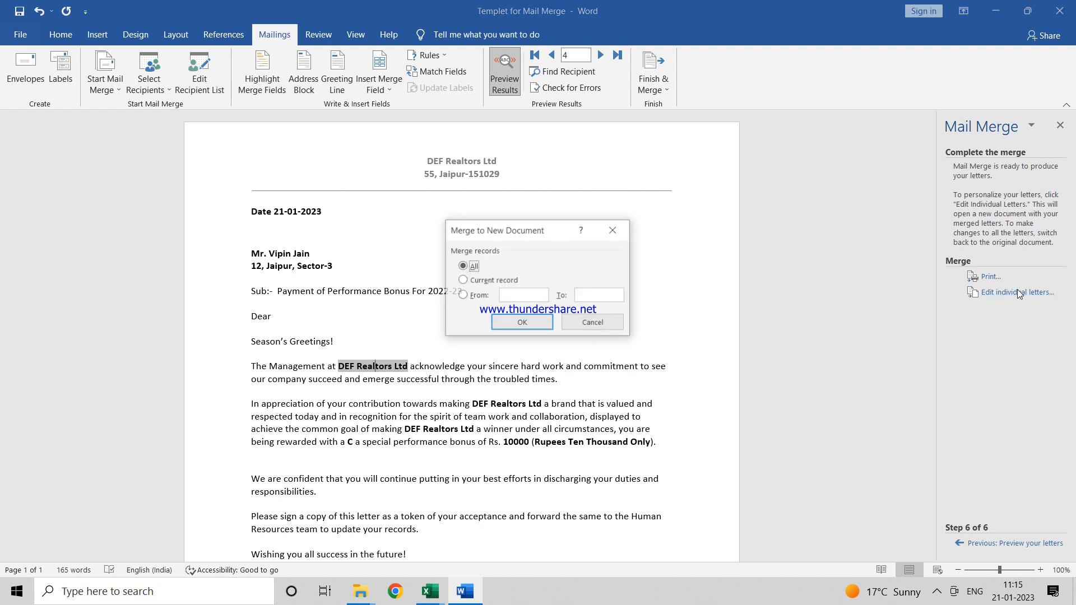
left_click(518, 326)
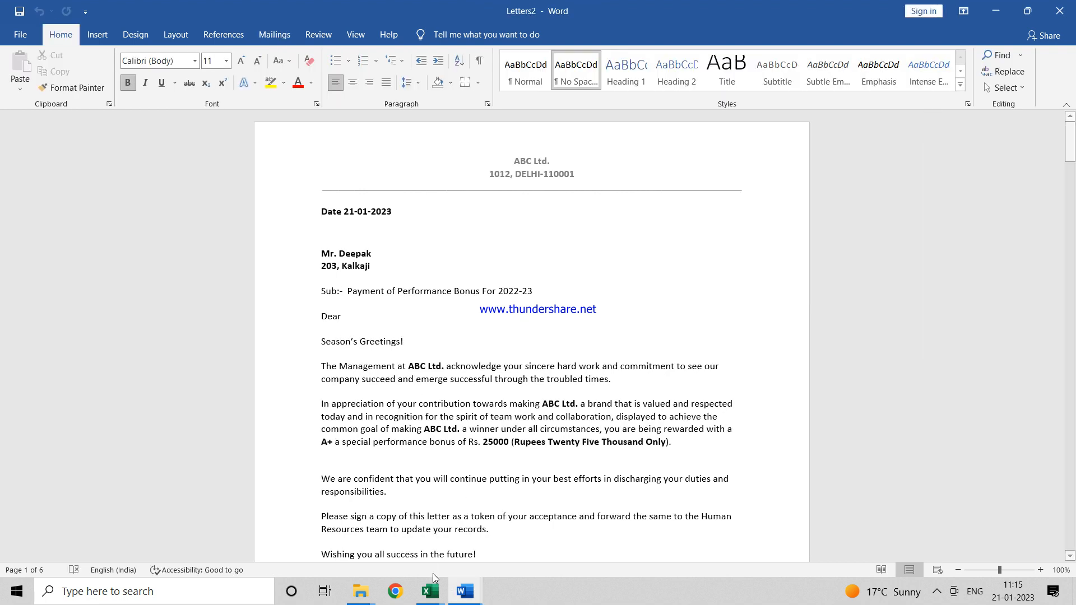
Step: Switch to the Mail Merge workbook in Excel and check the first employee's name against the first merged letter in Word
mouse_move(432, 587)
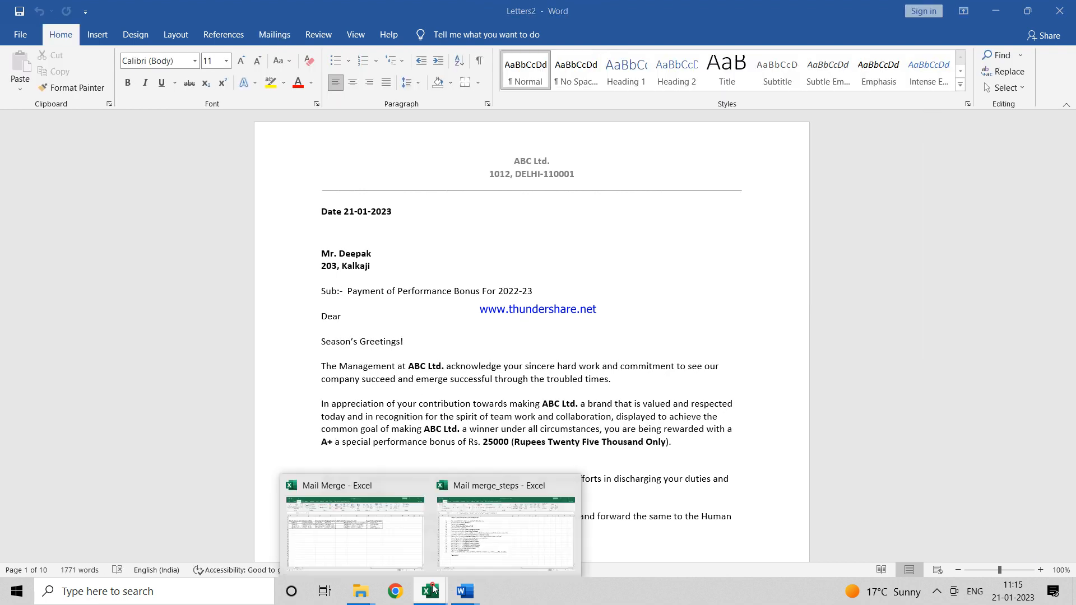
left_click(384, 553)
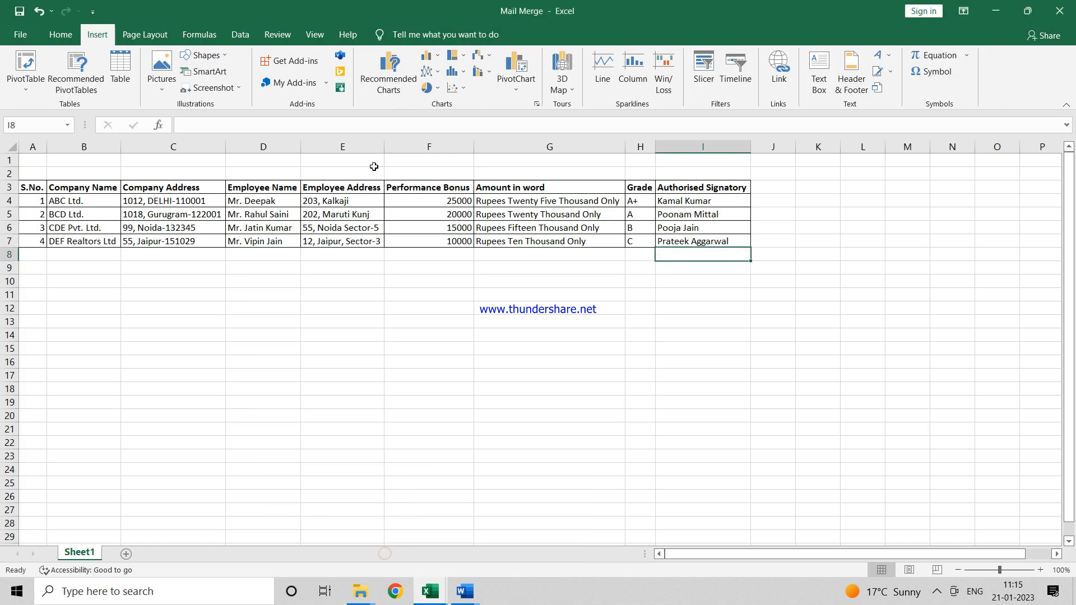
left_click(307, 253)
key("Left")
key("Up")
key("Up")
key("Up")
key("Up")
key("Up")
key("Down")
key("alt+Tab")
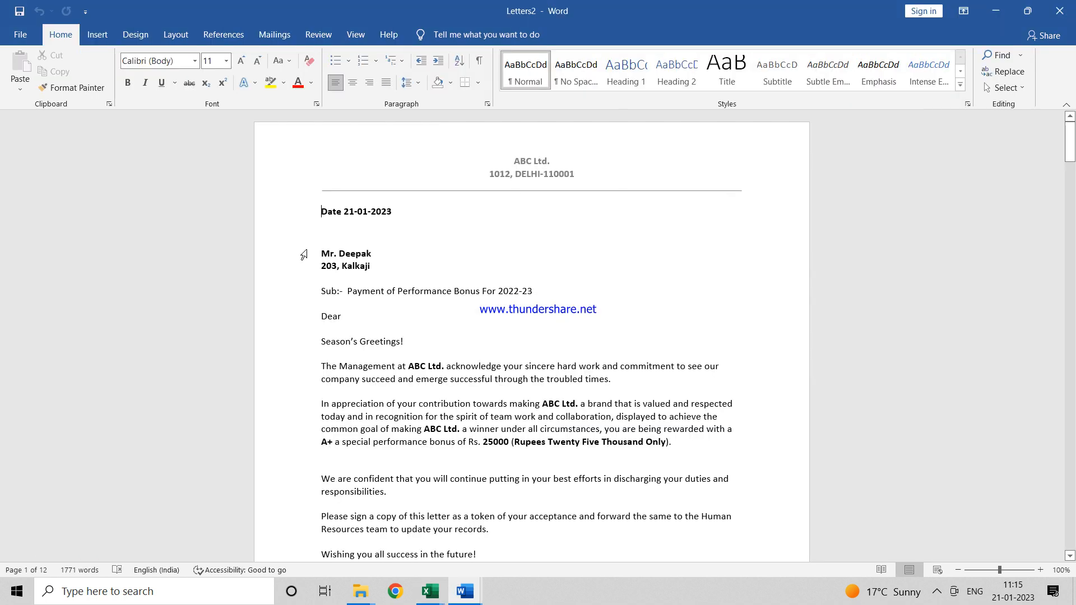
Step: Compare the first recipient's address and performance bonus in the Excel table with the body and closing of the ABC Ltd. letter
key("alt+Tab")
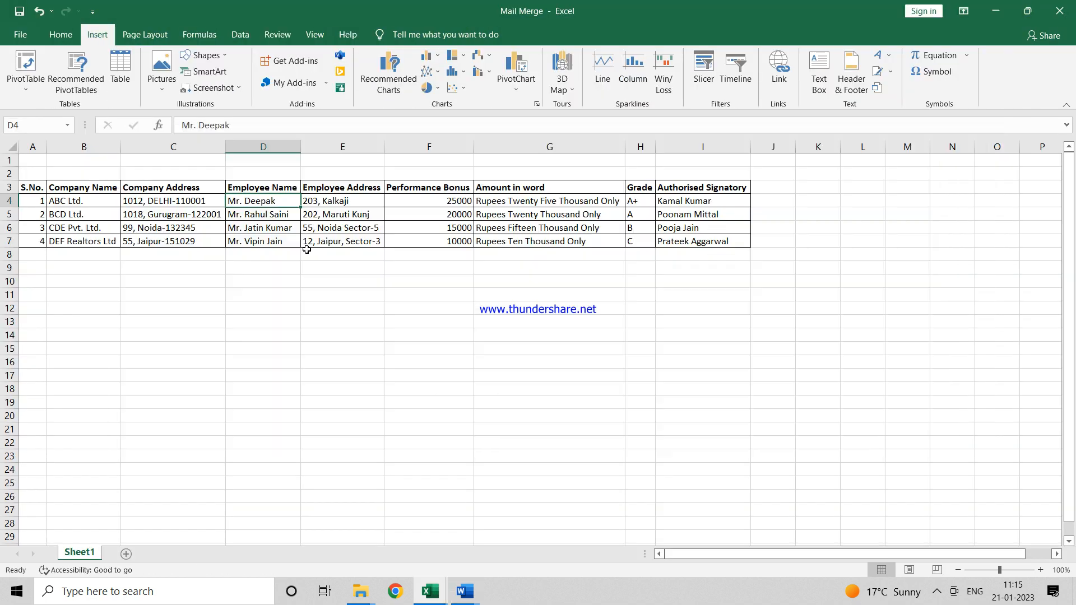
key("Right")
key("Right")
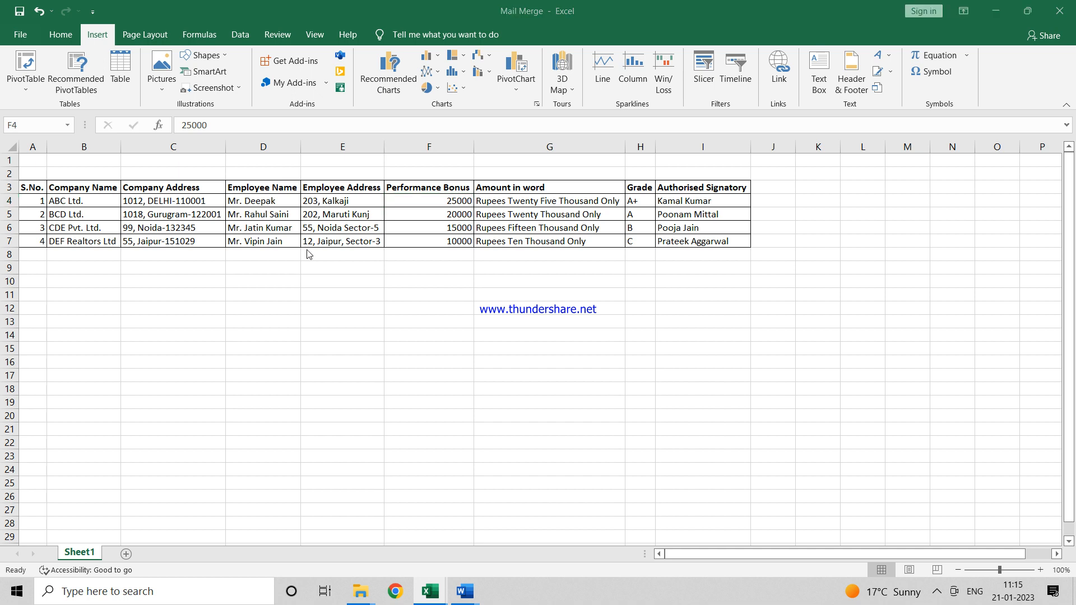
key("alt+Tab")
key("Down")
key("Down")
key("Down")
scroll(307, 255, "down", 15)
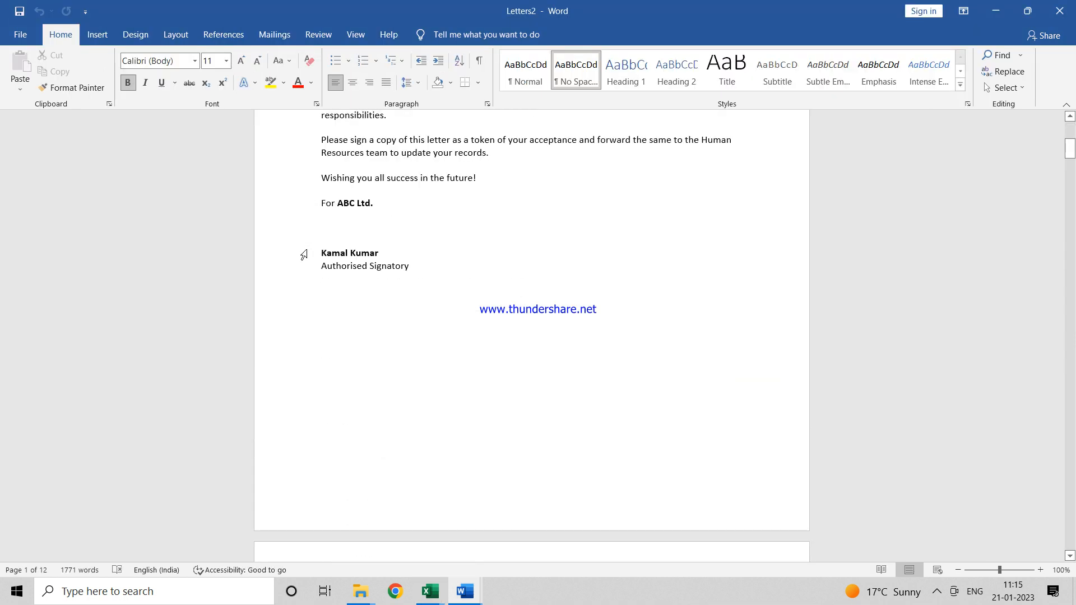
key("alt+Tab")
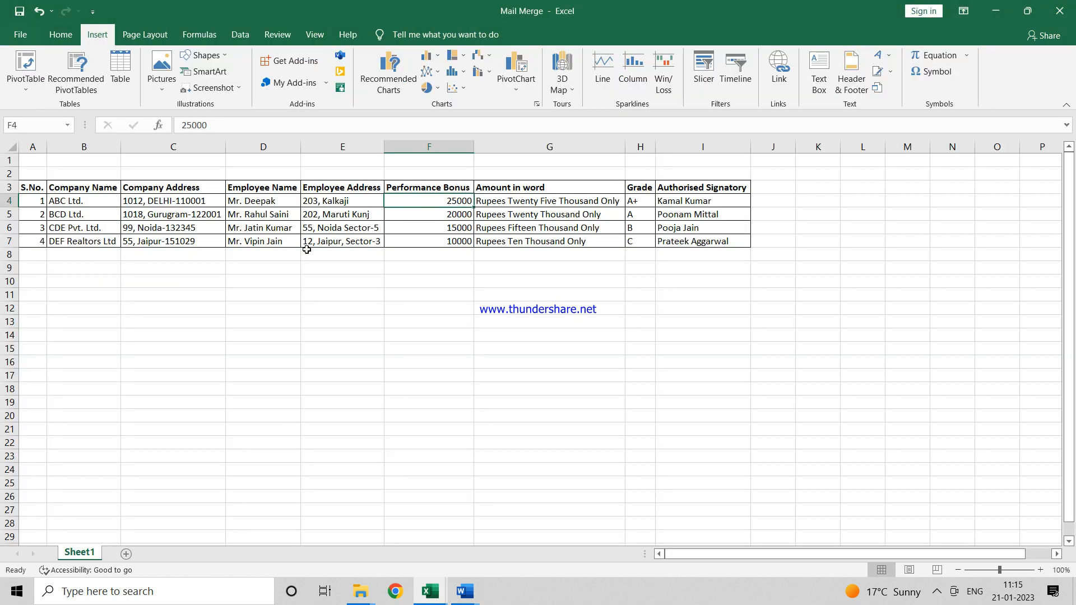
Step: Check the second recipient's performance bonus in the Excel table, and look through the merged letters in Word up to the CDE Pvt. Ltd. letter
key("Left")
key("Left")
key("Down")
key("Right")
key("Right")
key("alt+Tab")
scroll(307, 255, "down", 15)
scroll(307, 254, "down", 3)
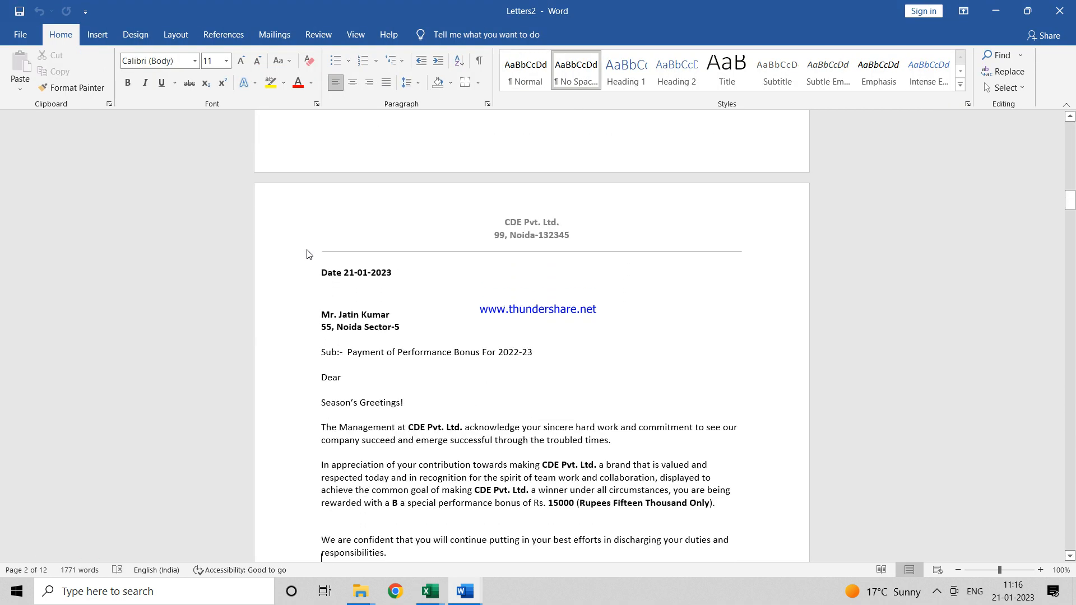
Step: Return to the Mail Merge workbook in Excel and examine the CDE Pvt. Ltd. row across its employee, bonus and amount columns
key("alt+Tab")
key("Down")
key("Left")
key("Left")
key("Left")
key("Right")
key("Right")
key("Right")
key("Left")
key("Left")
key("Right")
key("Right")
key("Right")
key("Left")
key("Right")
key("Right")
key("Right")
Step: Switch to the merged letters in Word and check the CDE Pvt. Ltd. letter's recipient details and bonus paragraph against the table
key("alt+Tab")
key("Down")
key("Down")
key("Down")
key("Down")
key("Down")
key("Down")
key("Down")
key("Down")
key("Down")
key("Down")
key("Down")
key("Down")
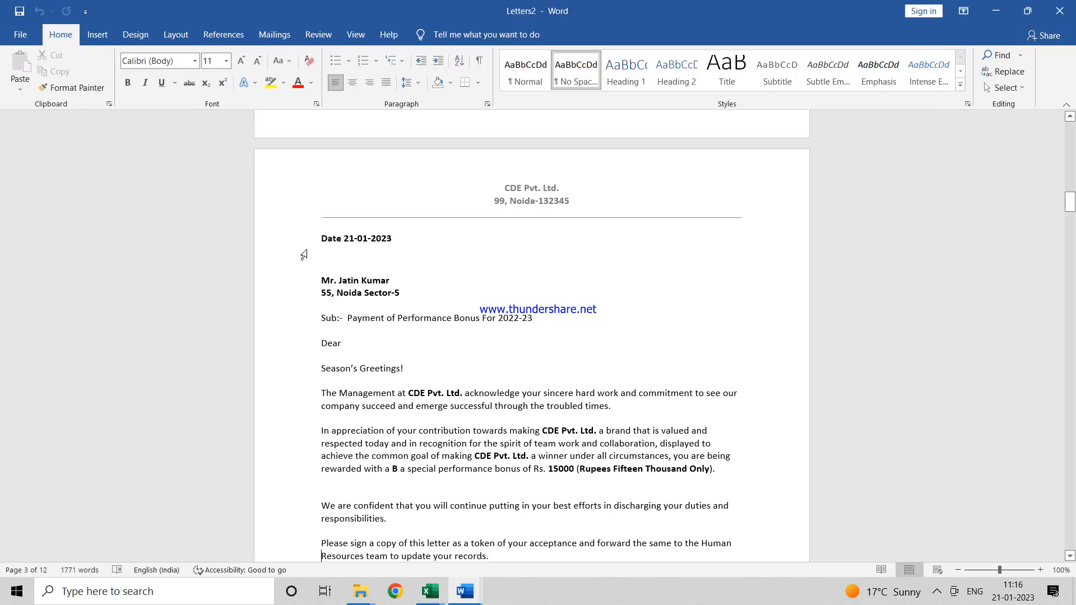
Step: Go back to the closing of the second merged letter to check its authorised signatory
key("Up")
key("Up")
key("Up")
key("Up")
key("Up")
key("Up")
key("Up")
key("Up")
key("Up")
key("Up")
key("Up")
key("Up")
key("Up")
key("Up")
key("Up")
key("Up")
key("Up")
key("Up")
key("Up")
key("Up")
key("Up")
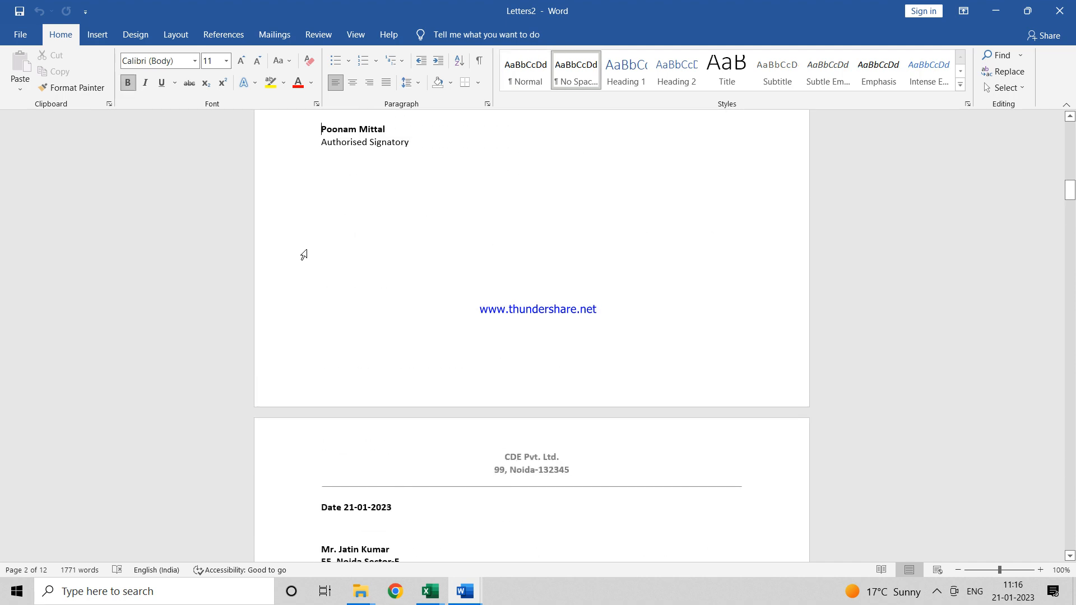
Step: Review the CDE Pvt. Ltd. letter from its letterhead through the bonus paragraph to the authorised signatory
key("Down")
key("Down")
key("Down")
key("Down")
key("Down")
key("Down")
key("Down")
key("Down")
key("Down")
key("Down")
key("Down")
key("Down")
key("Down")
key("Down")
key("Down")
key("Down")
key("Down")
key("Down")
key("Down")
key("Down")
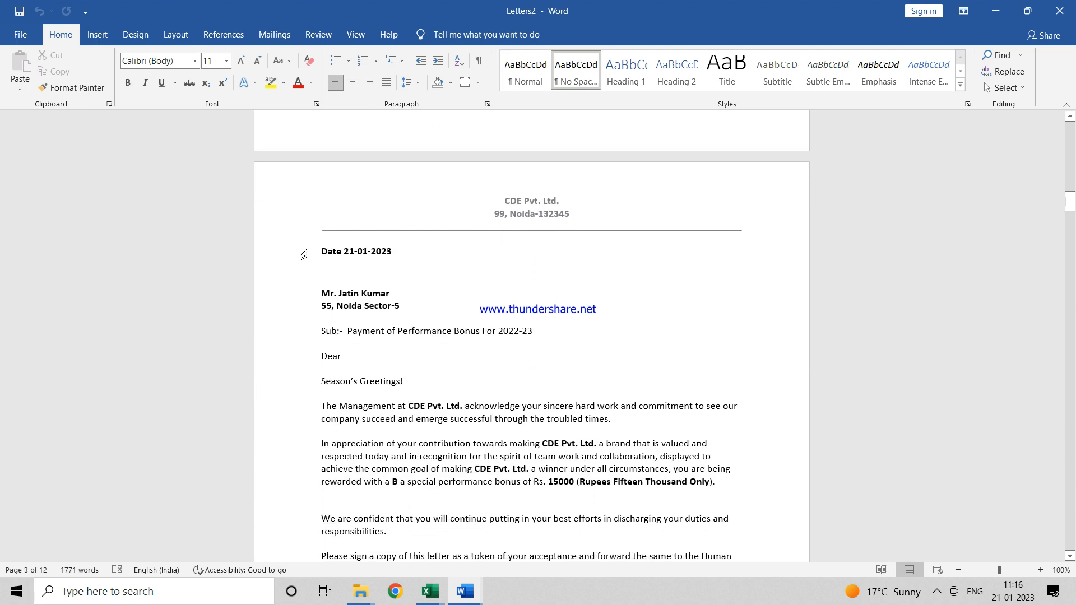
key("Down")
key("Down")
key("Down")
key("Down")
key("Down")
key("Down")
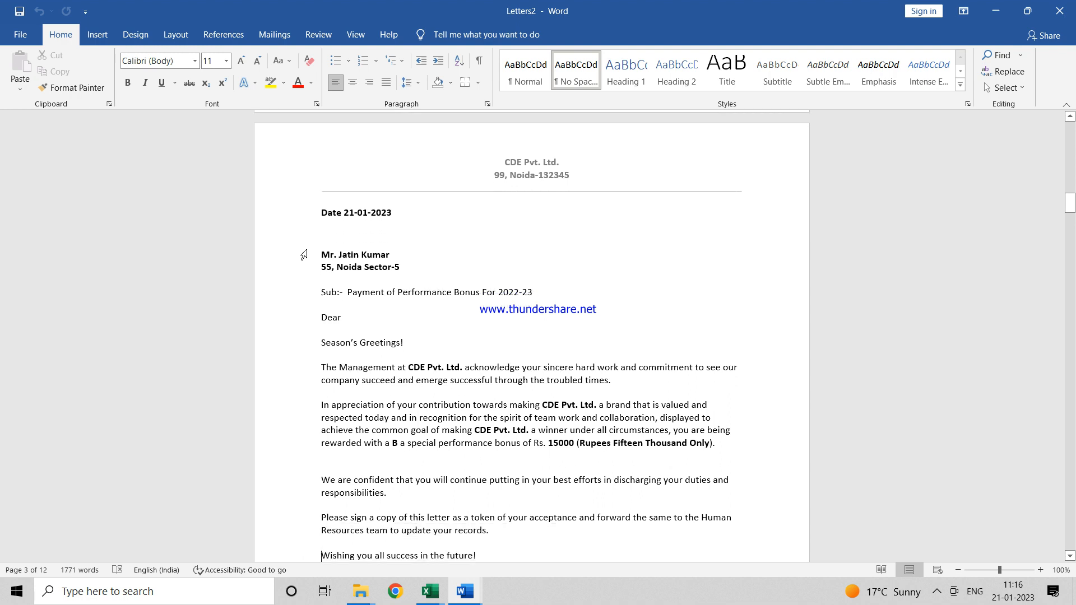
key("Down")
key("Down")
key("Down")
key("Down")
key("Down")
key("Down")
key("Down")
key("Down")
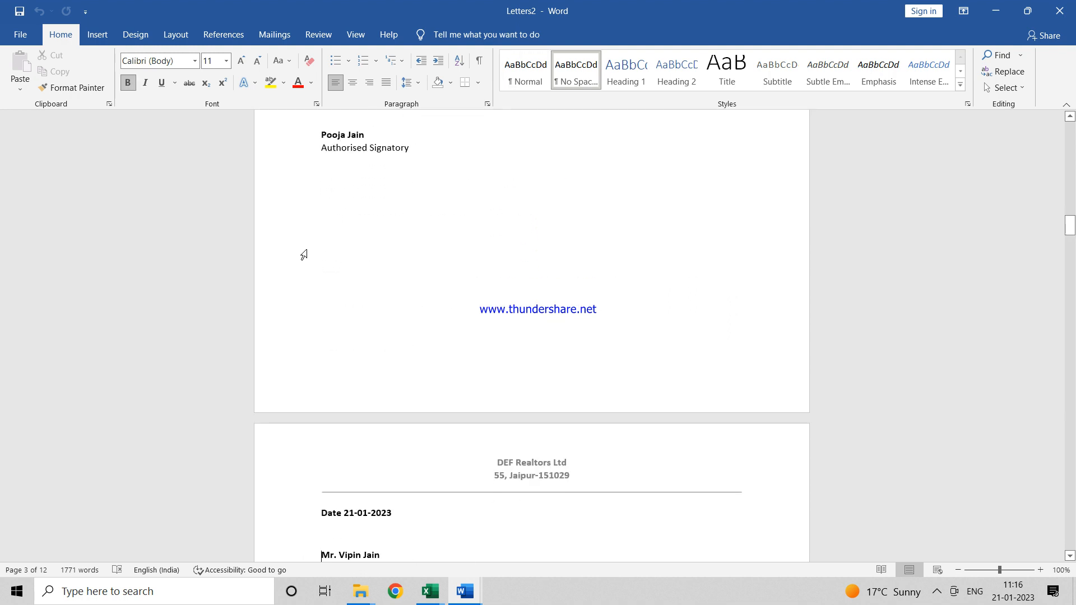
Step: Review the DEF Realtors Ltd letter's company address, recipient details, grade and bonus amount
key("Down")
key("Down")
key("Down")
key("Down")
key("Down")
key("Down")
key("Down")
key("Down")
key("Down")
key("Down")
key("Down")
key("Down")
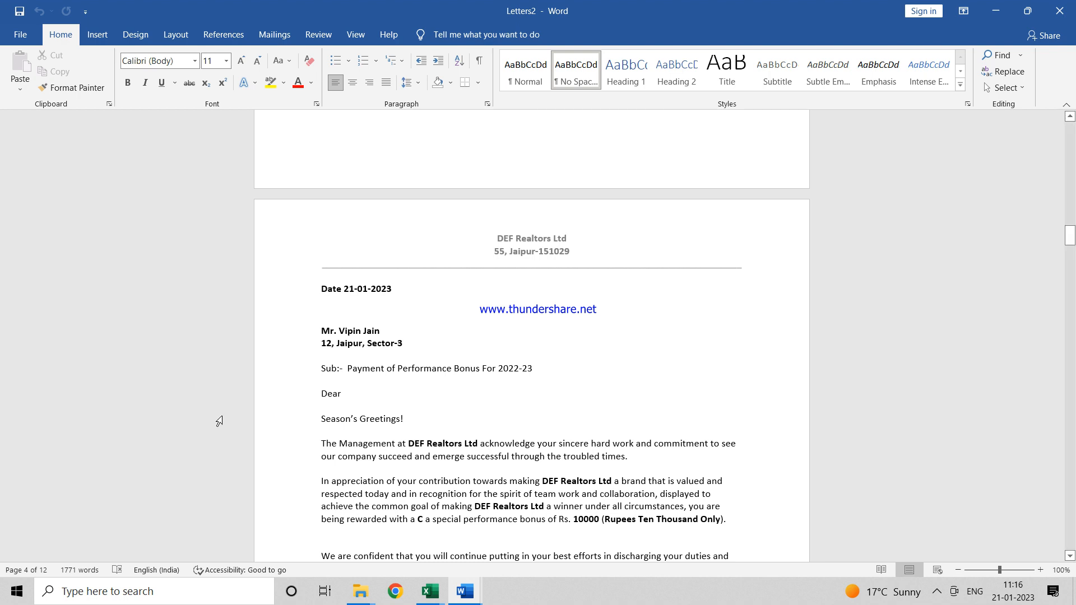
Step: Switch to the Mail merge_steps workbook in Excel and look over the listed steps, from opening the Word file to selecting recipients
mouse_move(444, 580)
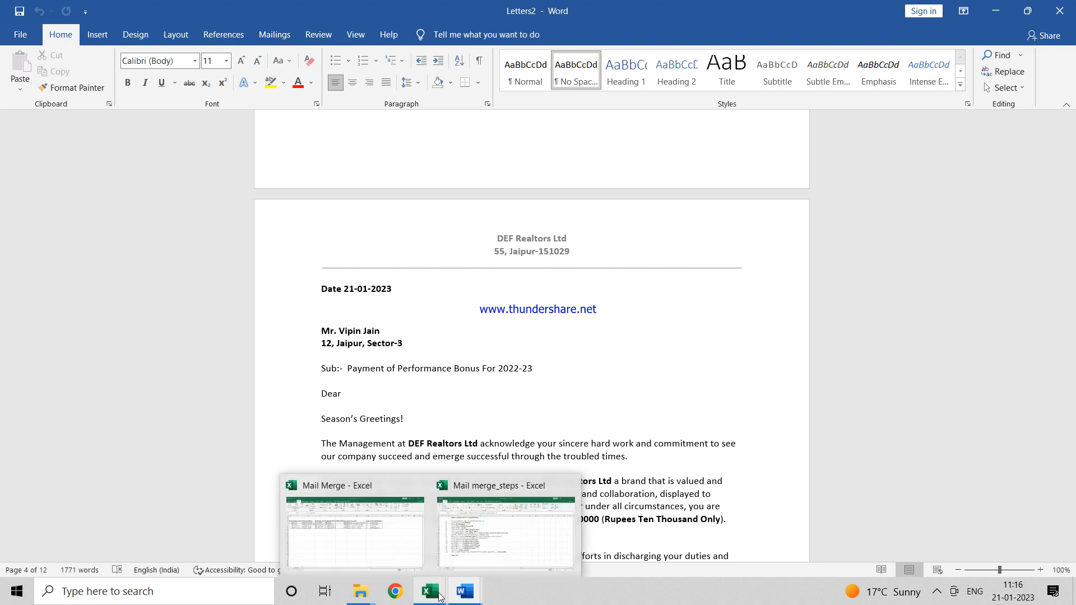
mouse_move(472, 557)
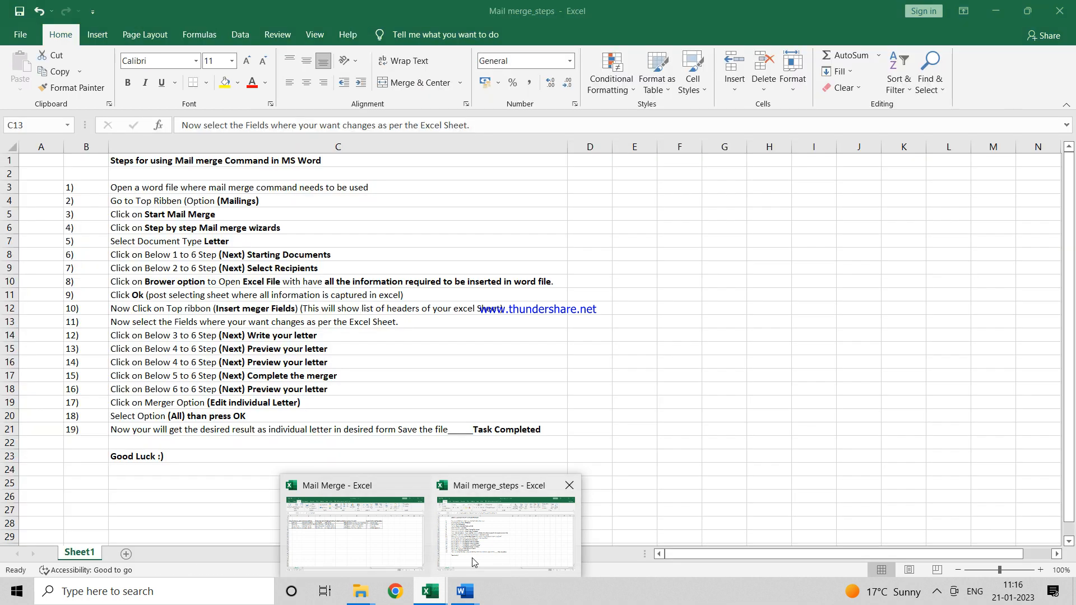
left_click(472, 557)
left_click(388, 377)
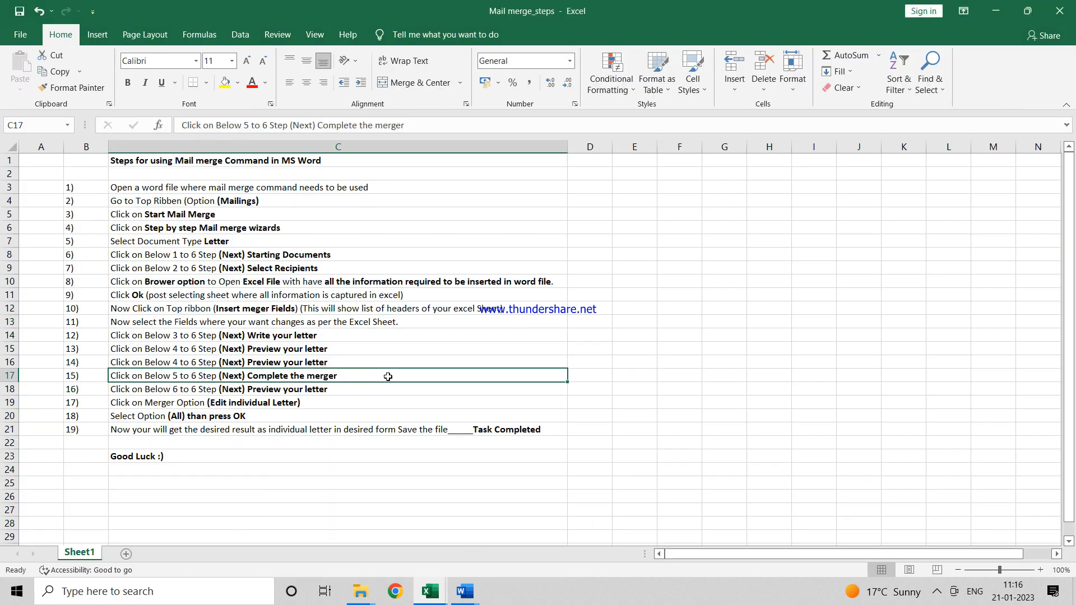
key("Up")
key("Up")
key("Up")
key("Up")
key("Up")
key("Up")
key("Up")
key("Up")
key("Up")
key("Up")
key("Up")
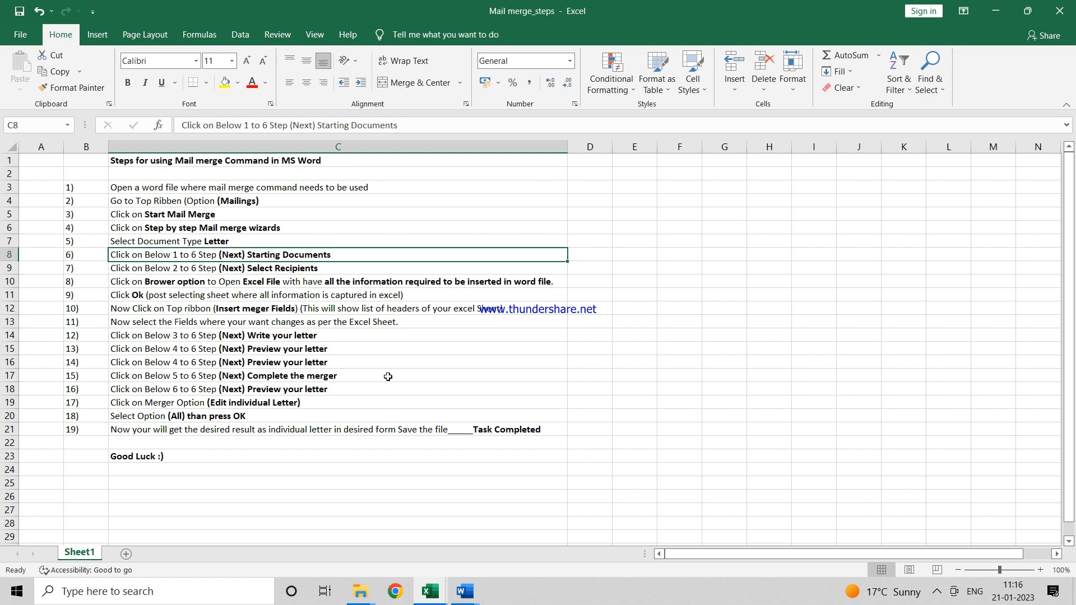
key("Up")
key("Up")
key("Up")
key("Down")
key("Down")
key("Down")
key("Down")
key("Down")
key("Down")
key("Down")
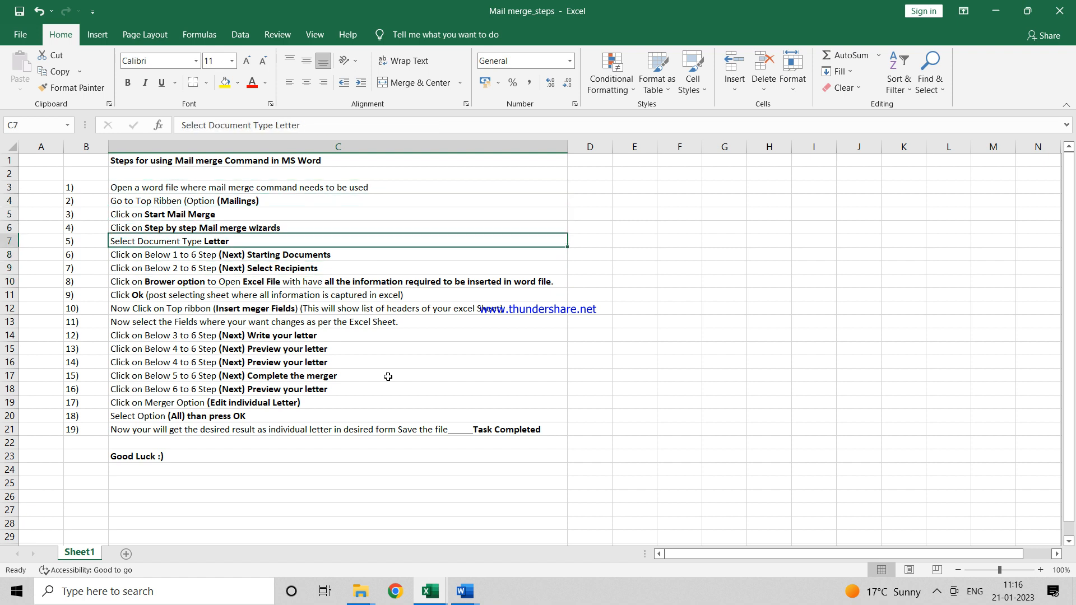
Step: Read the remaining mail merge steps, from inserting the merge fields to saving the individual letters in row 21
key("Down")
key("Down")
key("Down")
key("Down")
key("Down")
key("Down")
key("Down")
key("Down")
key("Down")
key("Down")
key("Down")
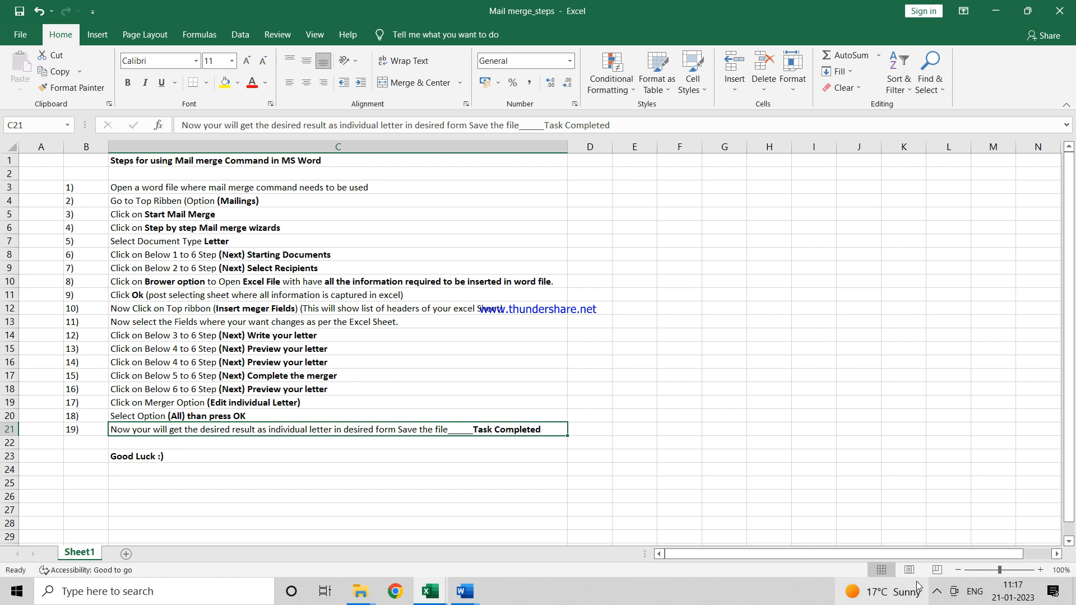
left_click(935, 593)
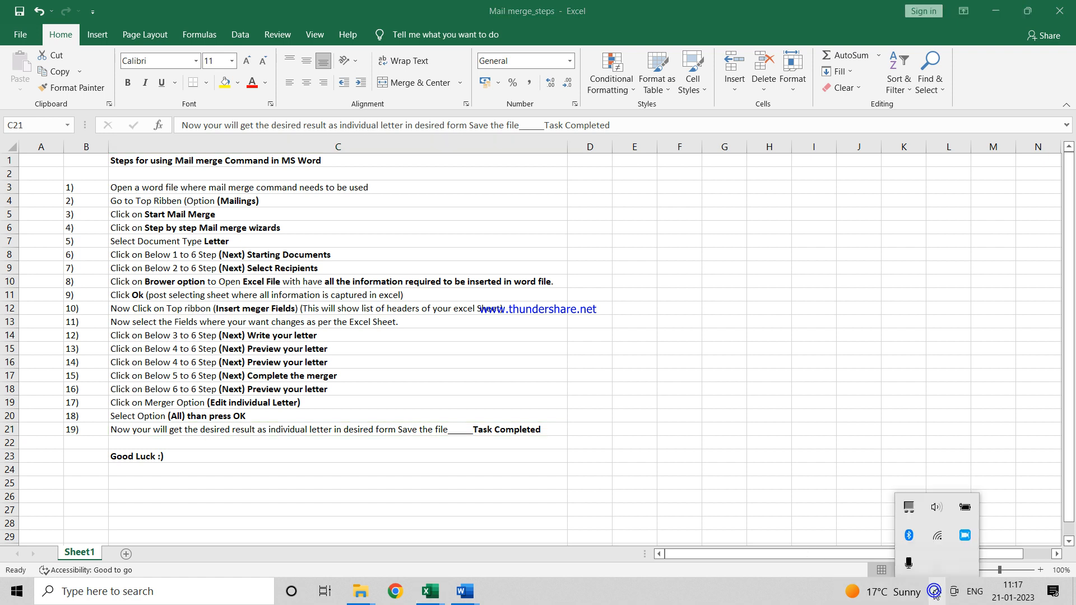
left_click(965, 537)
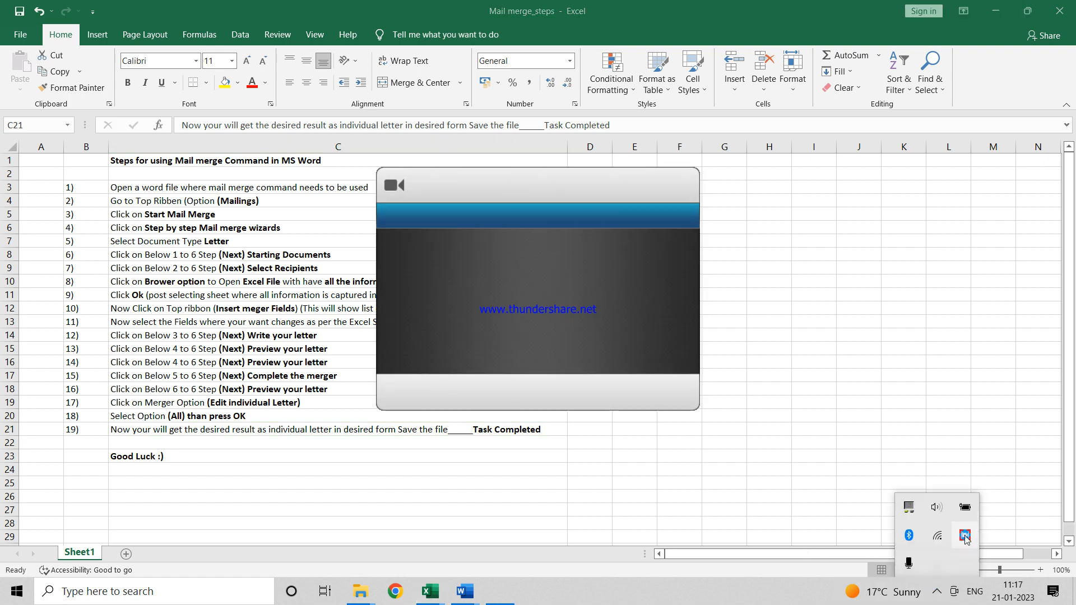